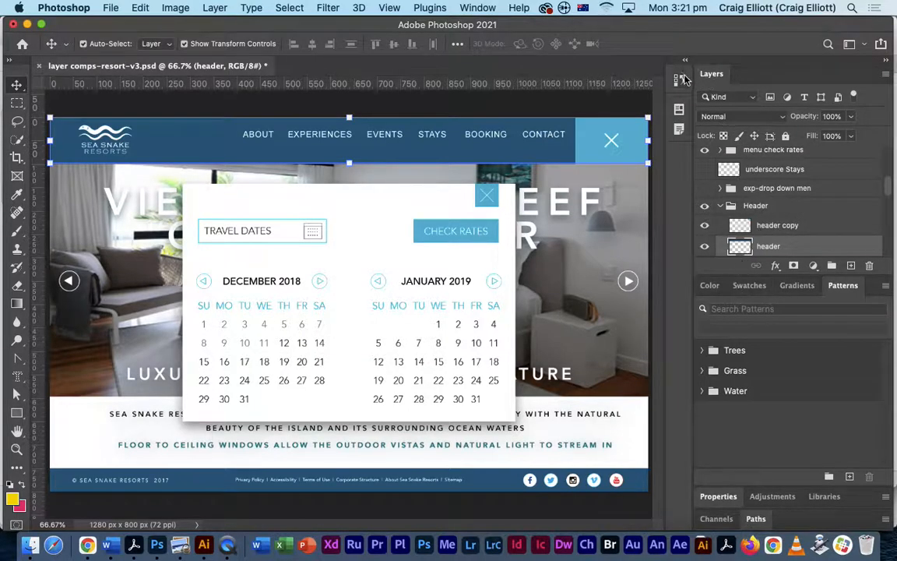
- Apply the Home layer comp so the resort pool photo replaces the booking calendar
{"action": "left_click", "coordinate": [678, 114]}
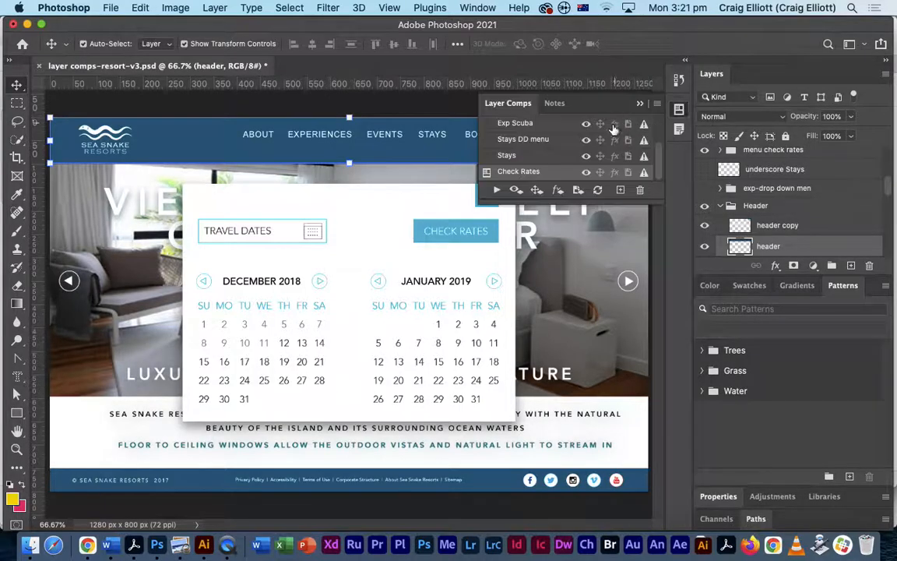
{"action": "scroll", "coordinate": [584, 144], "scroll_direction": "up", "scroll_amount": 3}
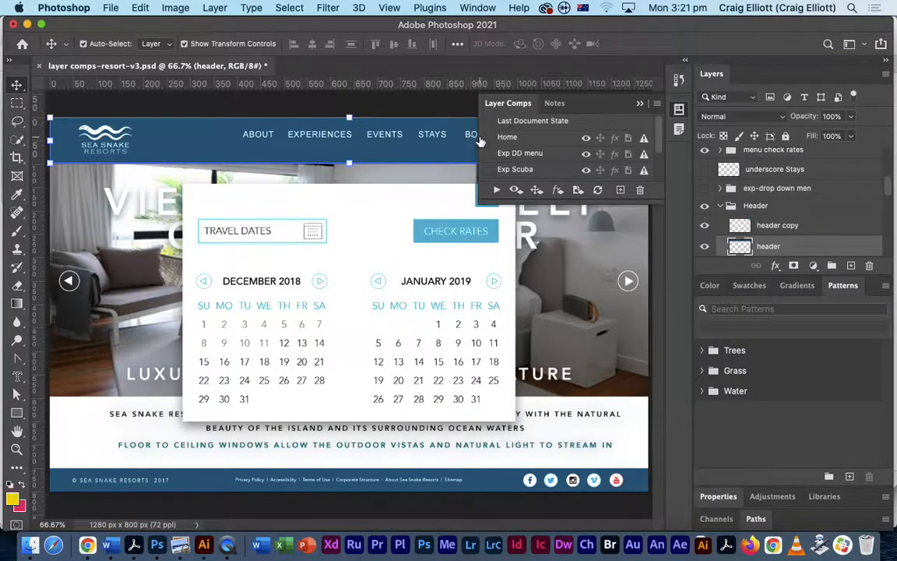
{"action": "left_click", "coordinate": [508, 137]}
- Collapse the Layer Comps panel and switch through Preview to Acrobat showing layer comps-resort-v3.pdf
{"action": "left_click", "coordinate": [641, 106]}
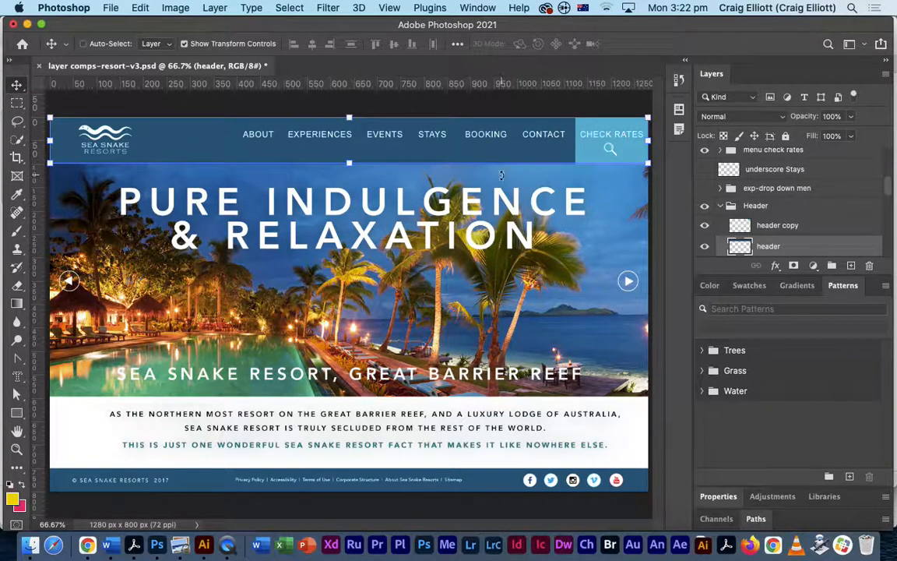
{"action": "key", "text": "super+Tab"}
{"action": "left_click", "coordinate": [571, 279]}
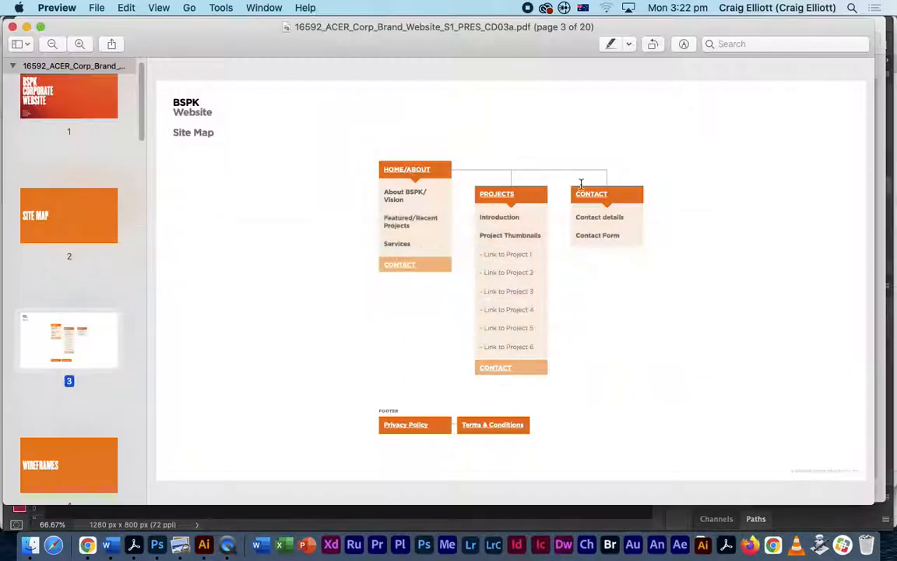
{"action": "key", "text": "super+Tab"}
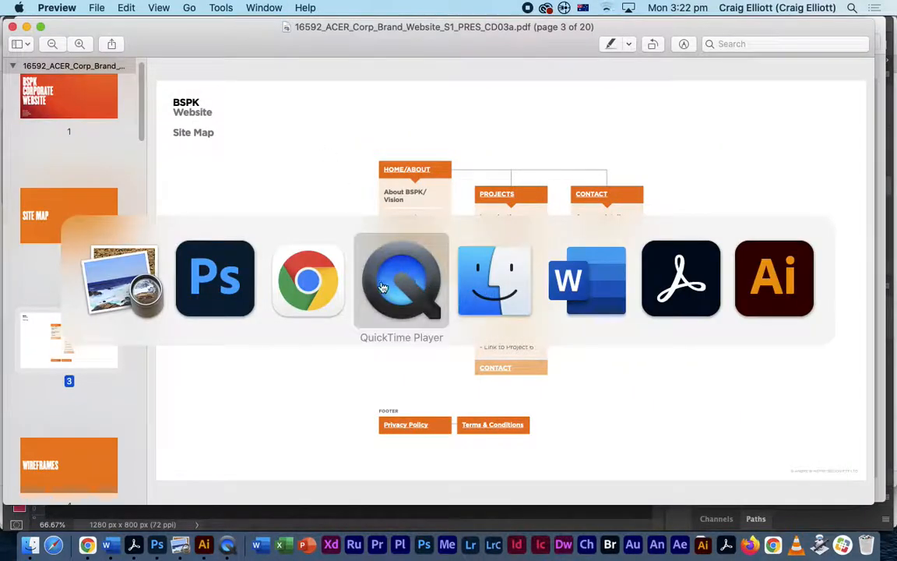
{"action": "left_click", "coordinate": [694, 295]}
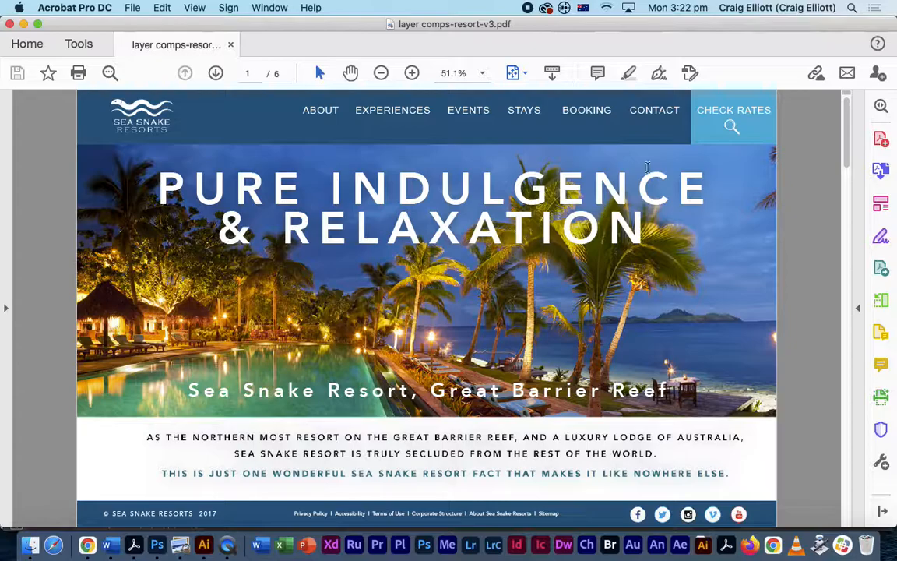
- Page forward three times to page 4, the Pure Indulgence mockup with the Stays dropdown
{"action": "left_click", "coordinate": [215, 73]}
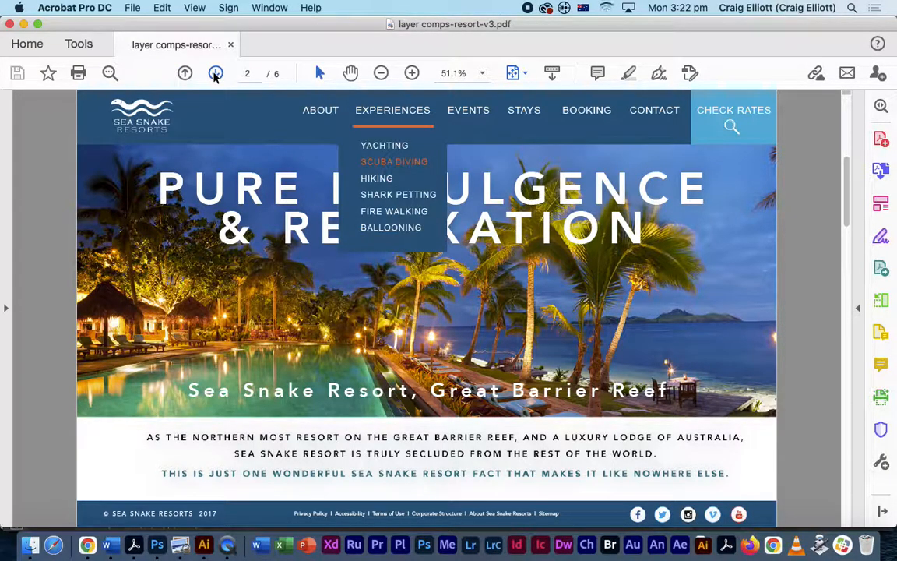
{"action": "left_click", "coordinate": [216, 74]}
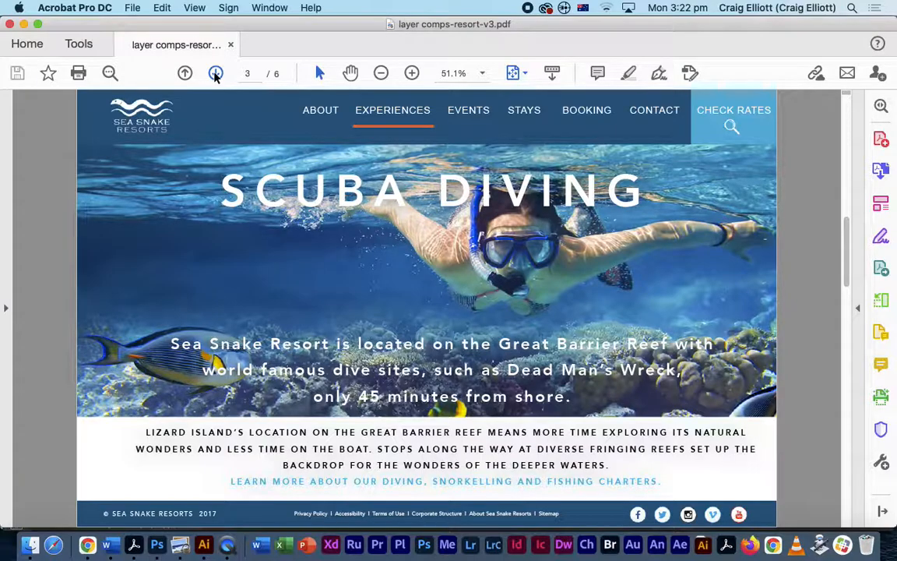
{"action": "left_click", "coordinate": [216, 73]}
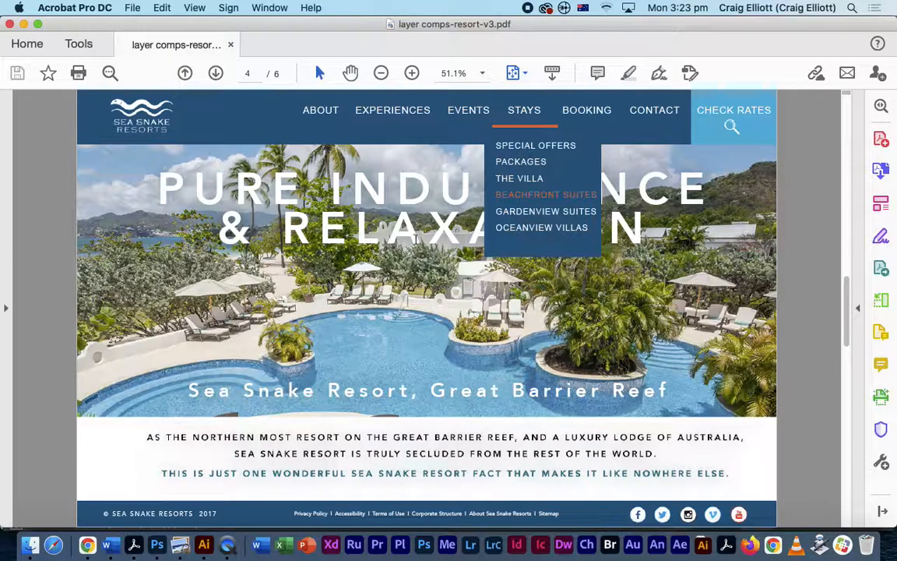
- Advance to page 5, the Views of the Reef Outside Your Window villa mockup
{"action": "left_click", "coordinate": [216, 73]}
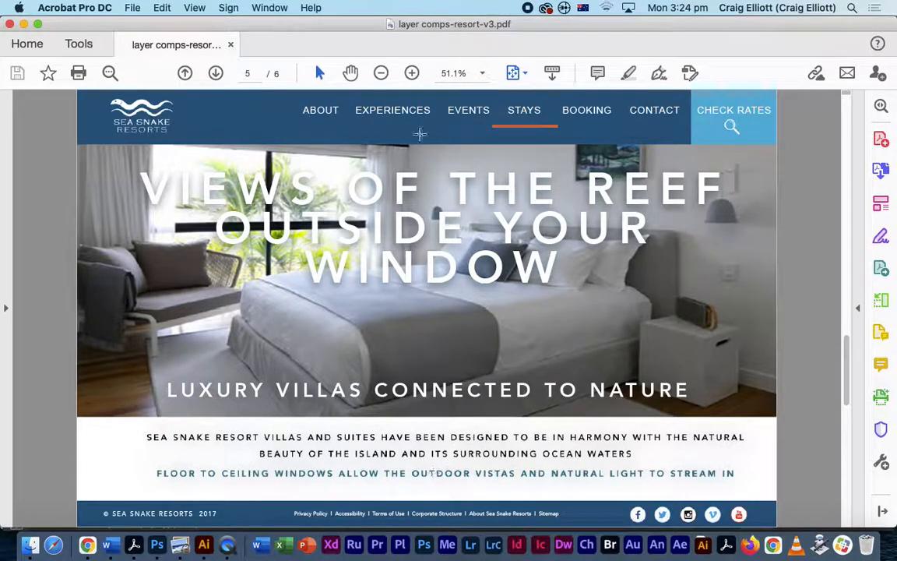
- Step back and forth between the comp pages, using the Sea Snake logo link, ending on page 3
{"action": "left_click", "coordinate": [185, 73]}
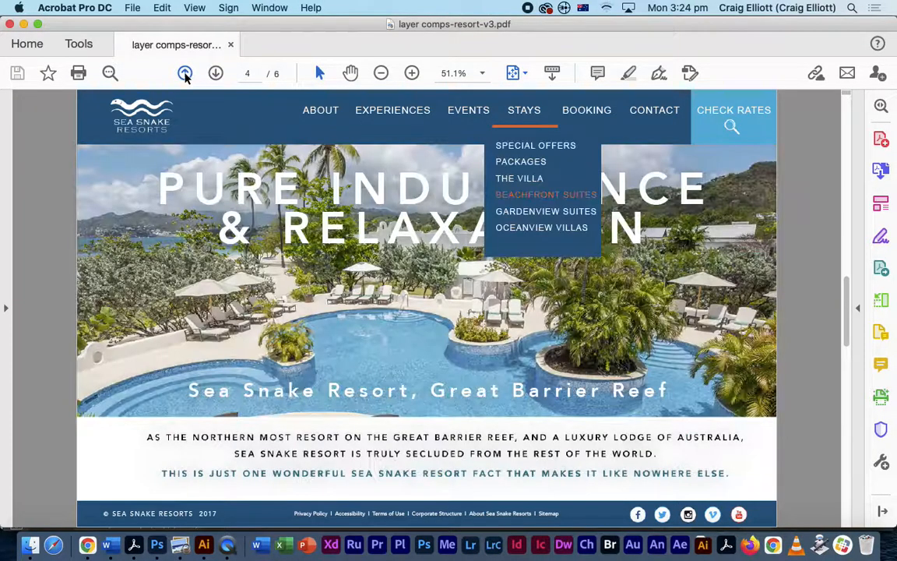
{"action": "left_click", "coordinate": [216, 73]}
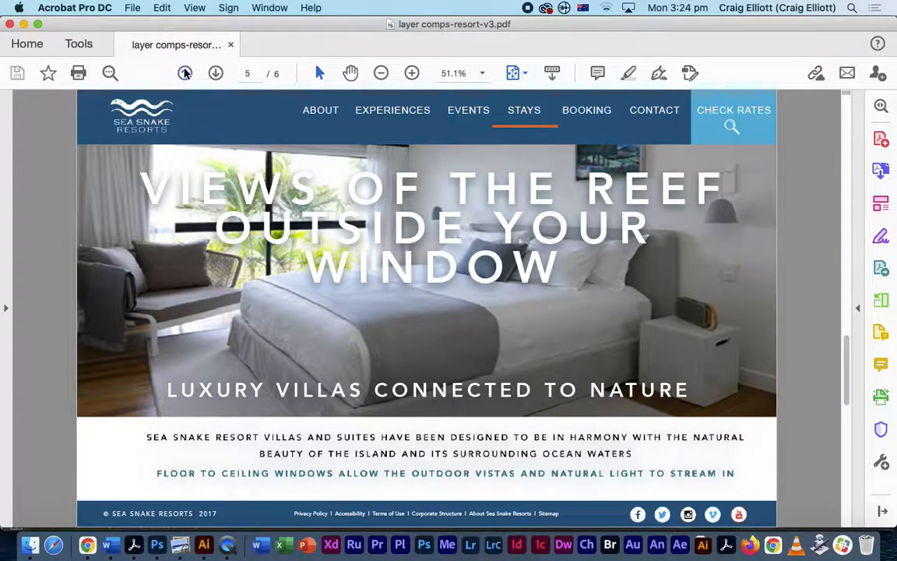
{"action": "left_click", "coordinate": [168, 100]}
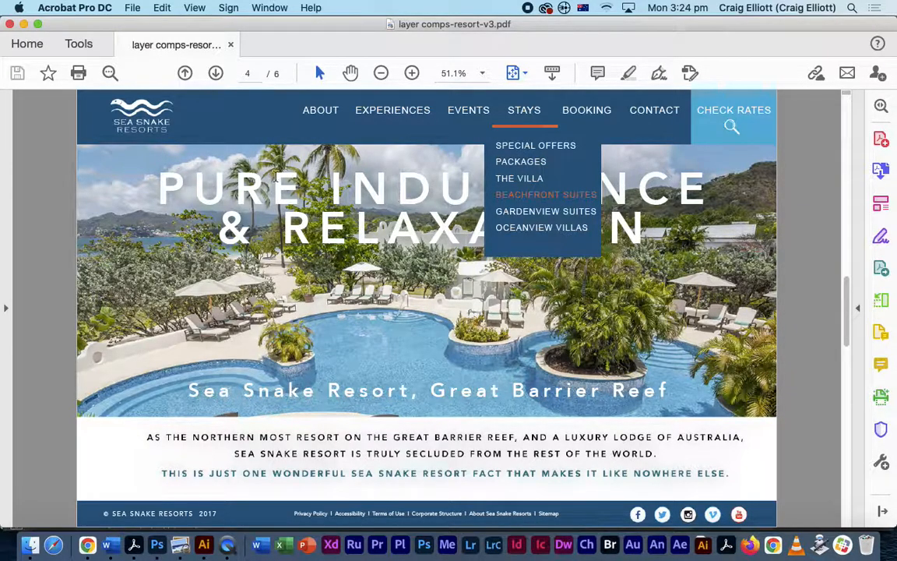
{"action": "left_click", "coordinate": [185, 73]}
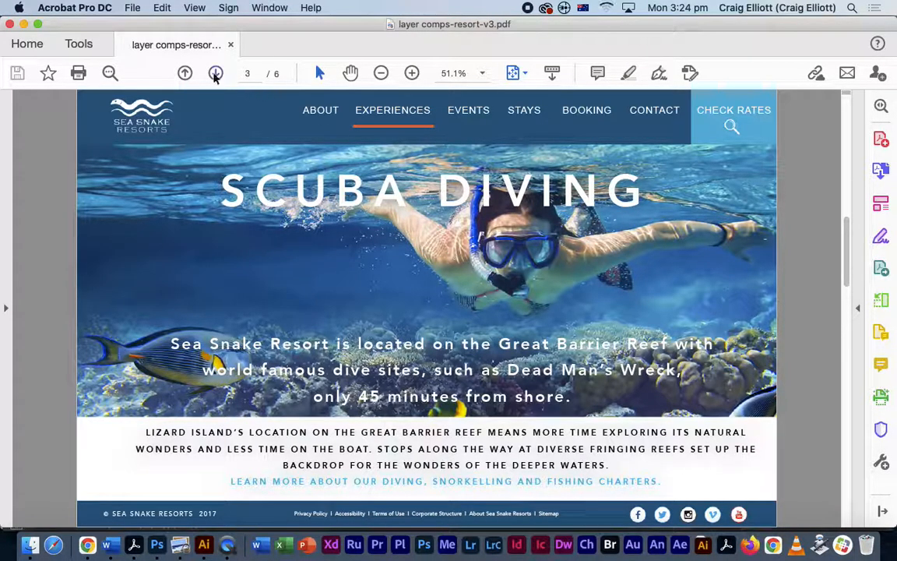
{"action": "left_click", "coordinate": [185, 73]}
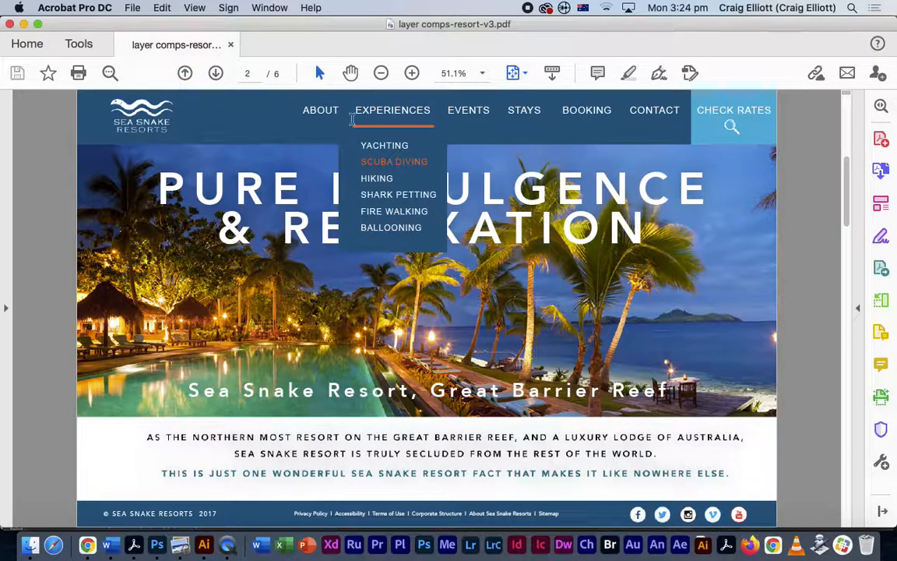
{"action": "left_click", "coordinate": [216, 73]}
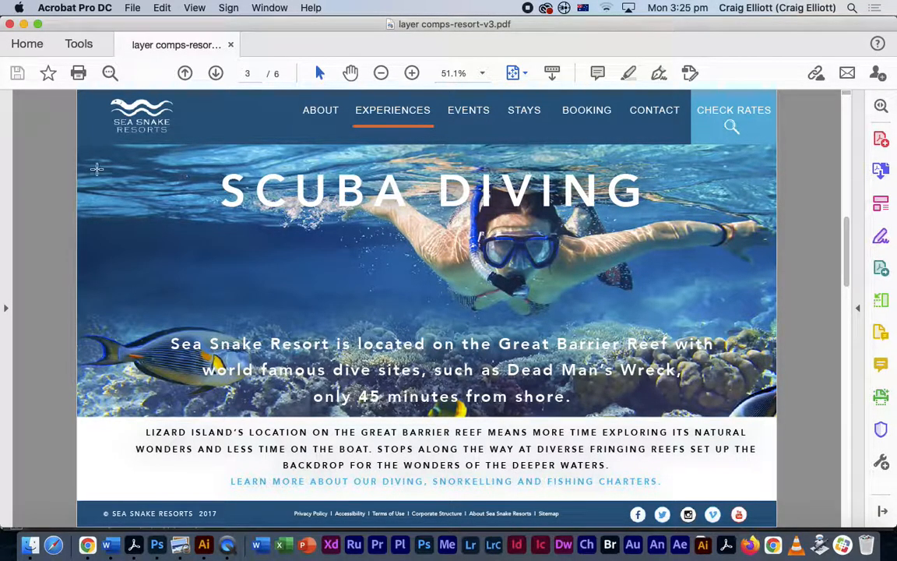
{"action": "left_click", "coordinate": [184, 72]}
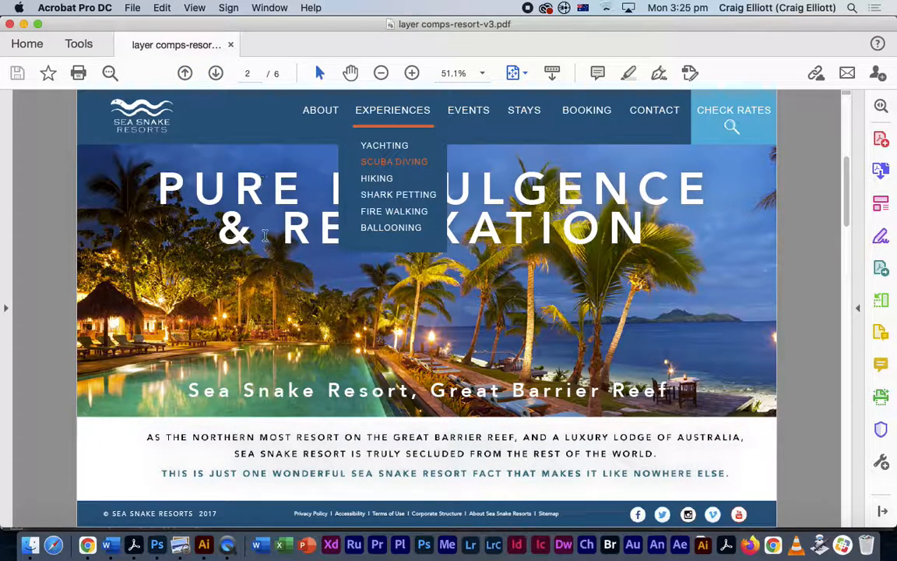
{"action": "left_click", "coordinate": [216, 73]}
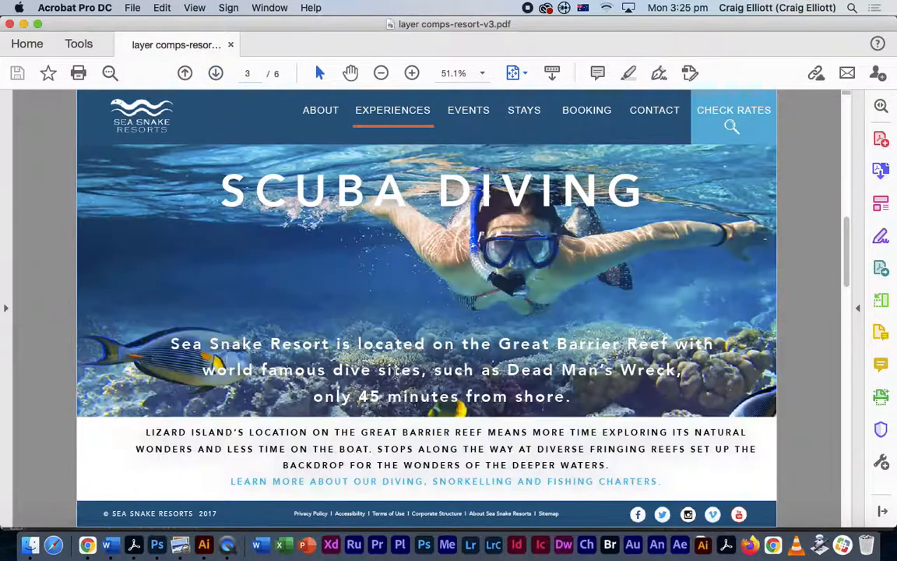
- Advance one page to the Pure Indulgence mockup with the Stays dropdown
{"action": "left_click", "coordinate": [216, 72]}
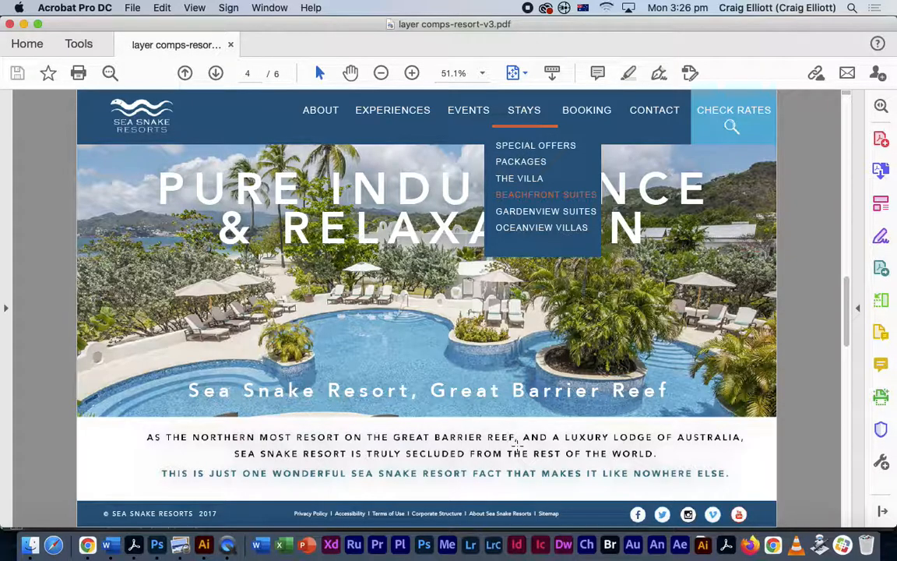
- Launch InDesign 2021 from the Dock
{"action": "left_click", "coordinate": [520, 547]}
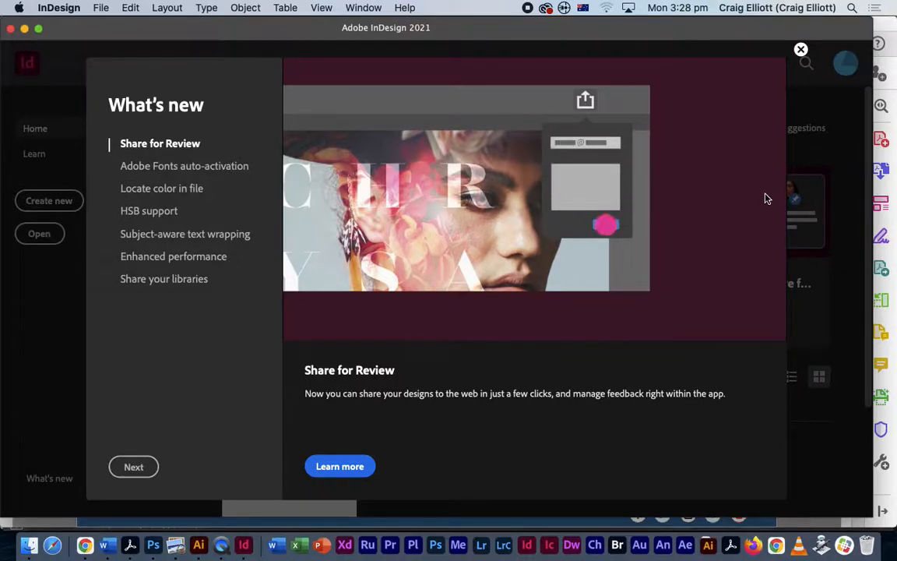
- Dismiss the What's new screen and start a new document on the Web presets
{"action": "left_click", "coordinate": [801, 49]}
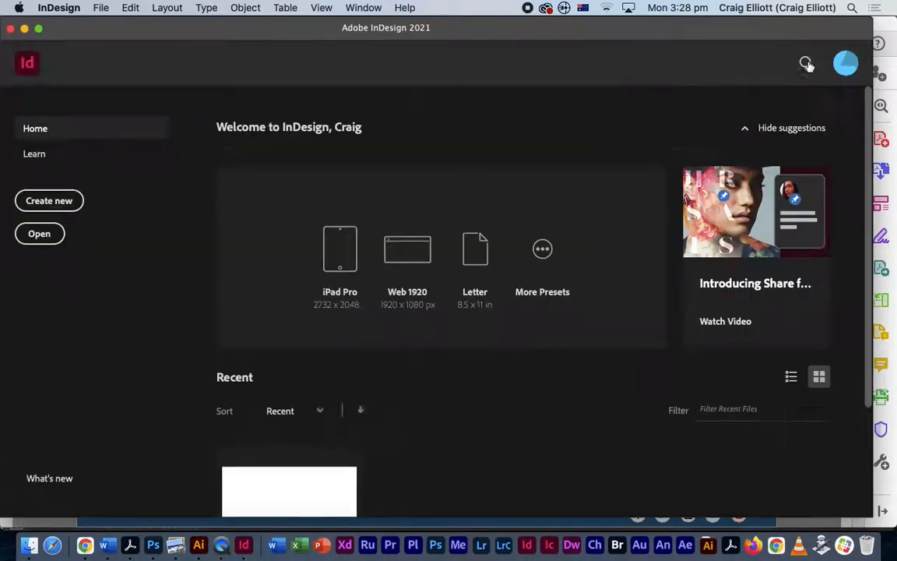
{"action": "left_click", "coordinate": [52, 201]}
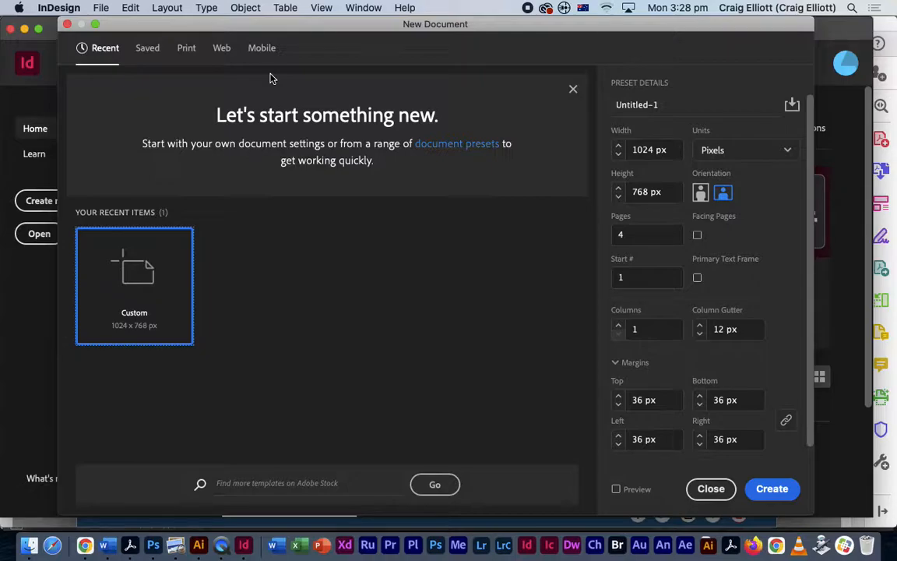
{"action": "left_click", "coordinate": [222, 50]}
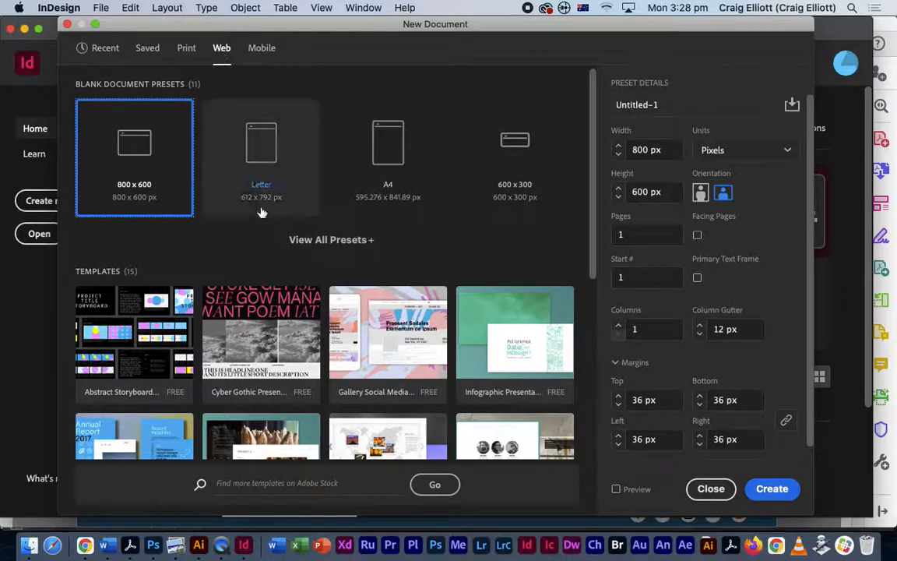
- Expand the blank web document presets and scroll the list to locate 1280 × 800
{"action": "left_click", "coordinate": [343, 243]}
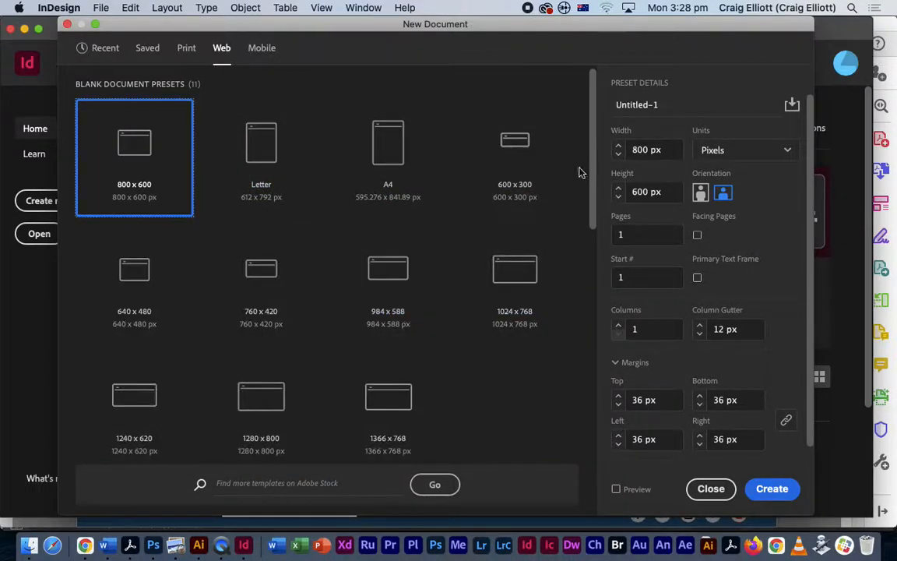
{"action": "left_click_drag", "start_coordinate": [594, 146], "coordinate": [591, 219]}
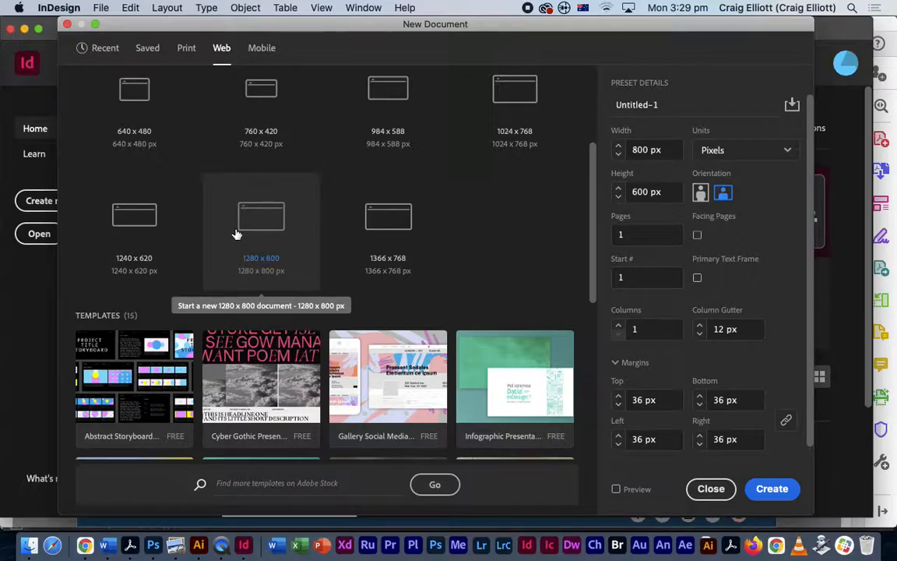
{"action": "scroll", "coordinate": [597, 164], "scroll_direction": "up", "scroll_amount": 3}
{"action": "scroll", "coordinate": [596, 132], "scroll_direction": "up", "scroll_amount": 2}
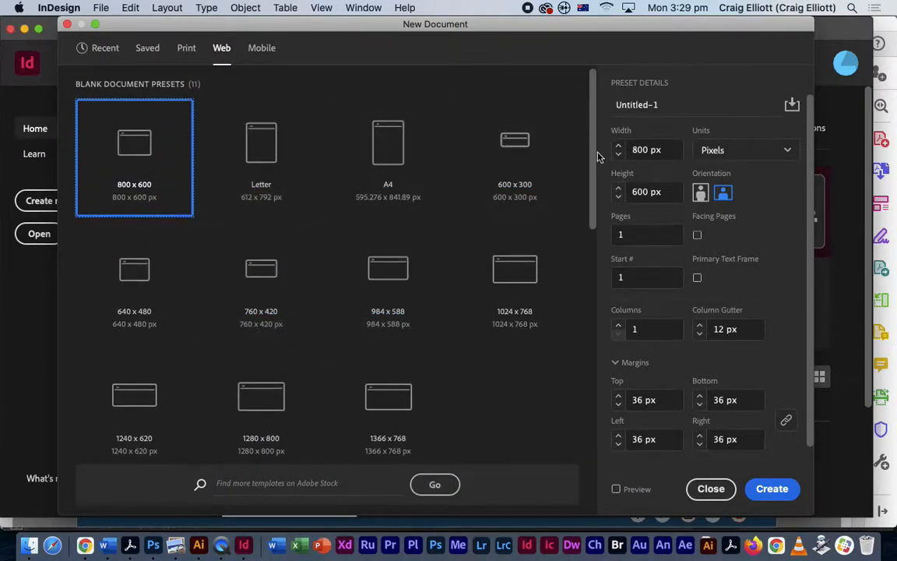
{"action": "left_click_drag", "start_coordinate": [590, 156], "coordinate": [588, 252]}
{"action": "scroll", "coordinate": [588, 257], "scroll_direction": "down", "scroll_amount": 1}
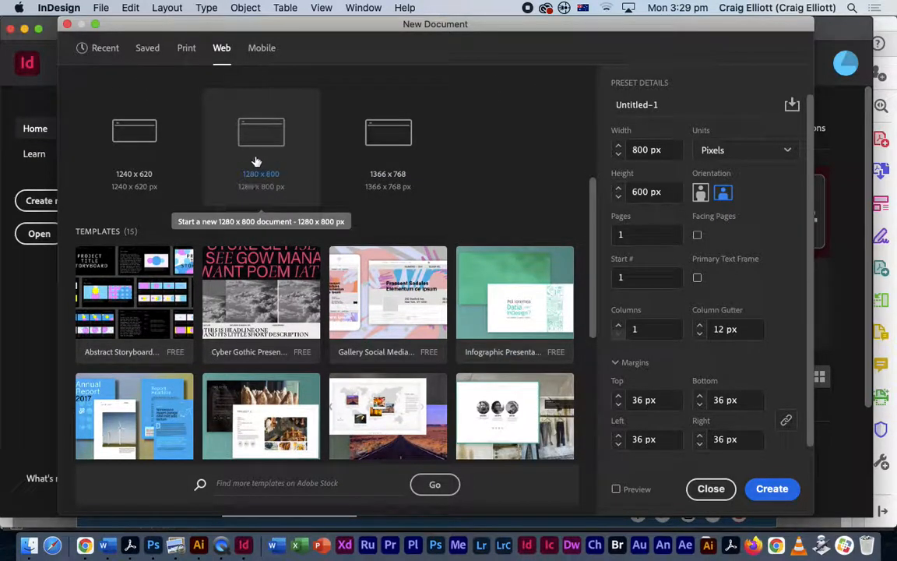
- Choose the 1280 × 800 px web preset with 5 pages, leaving Bleed and Slug collapsed
{"action": "left_click", "coordinate": [263, 179]}
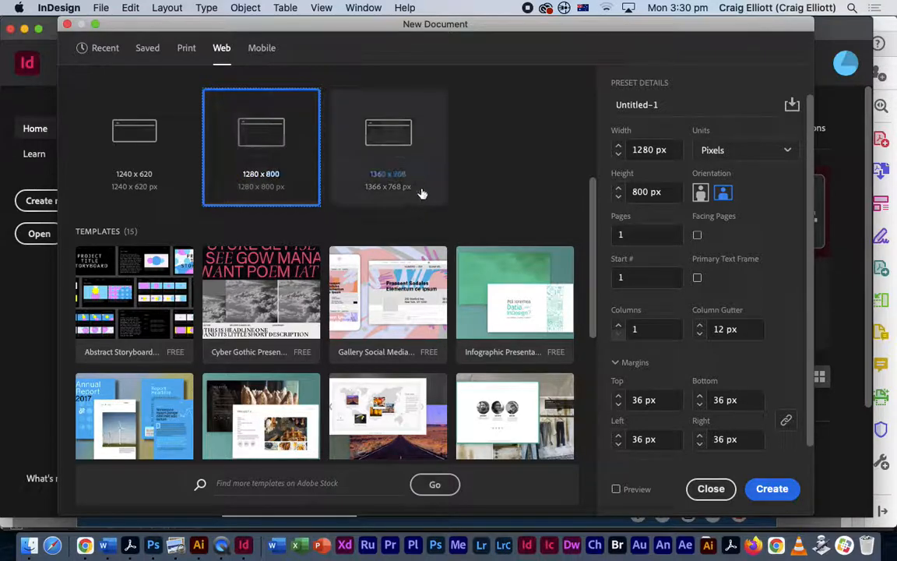
{"action": "left_click", "coordinate": [633, 234]}
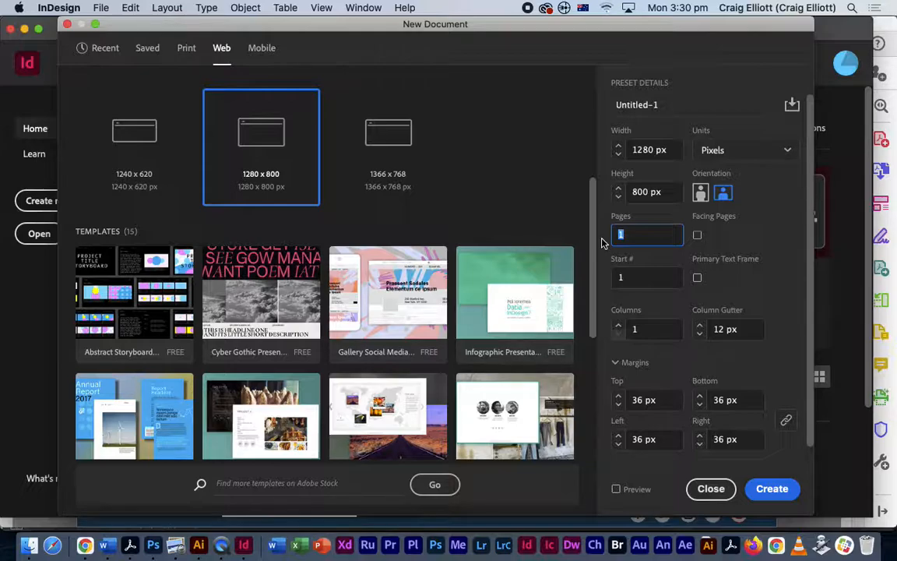
{"action": "type", "text": "5"}
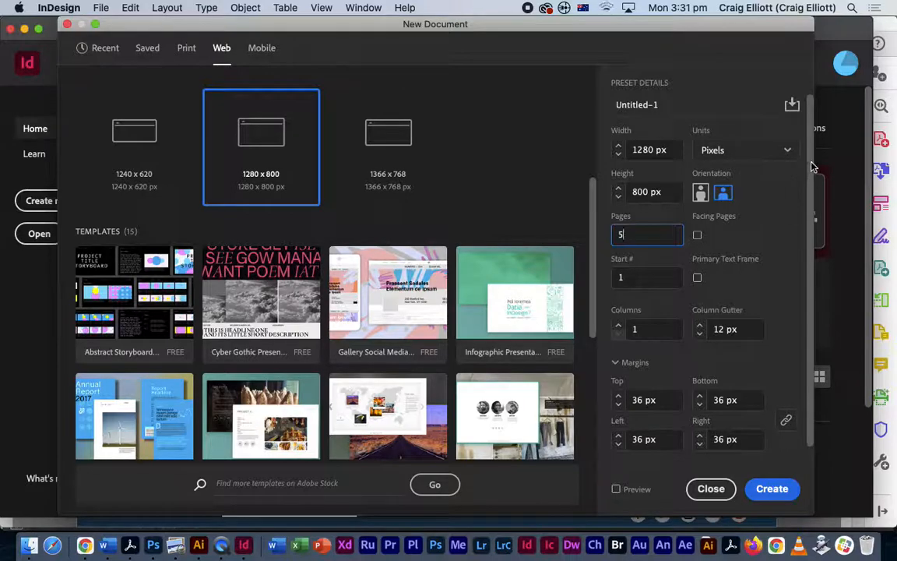
{"action": "scroll", "coordinate": [812, 187], "scroll_direction": "down", "scroll_amount": 2}
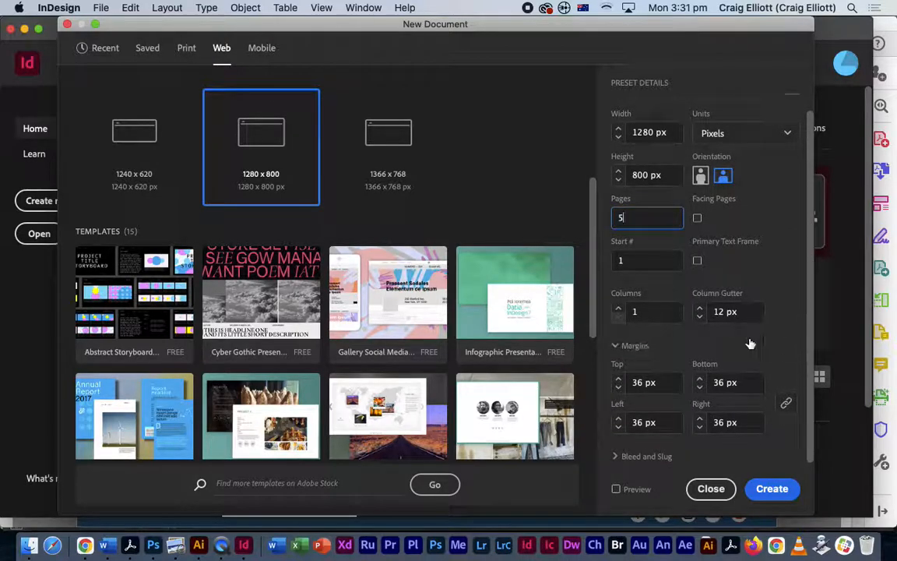
{"action": "left_click", "coordinate": [619, 457]}
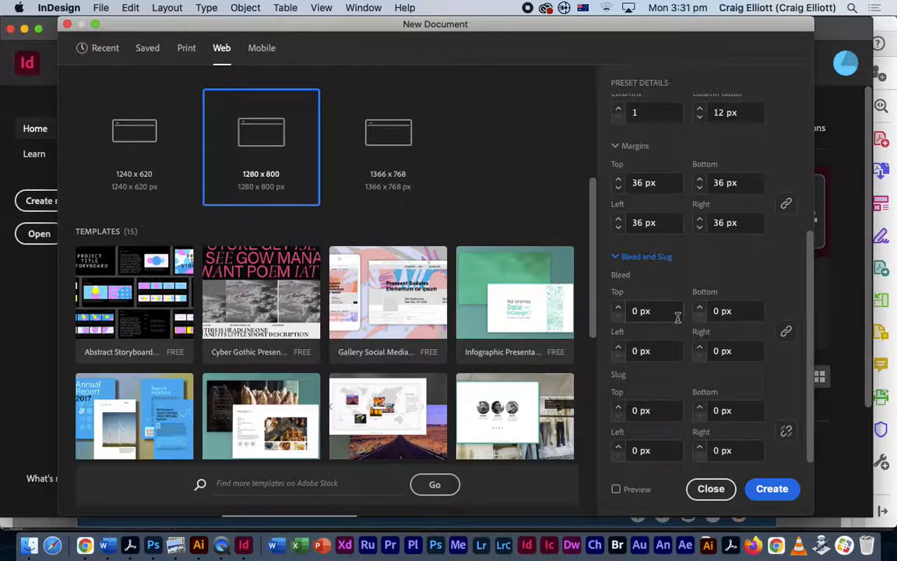
{"action": "left_click", "coordinate": [616, 257]}
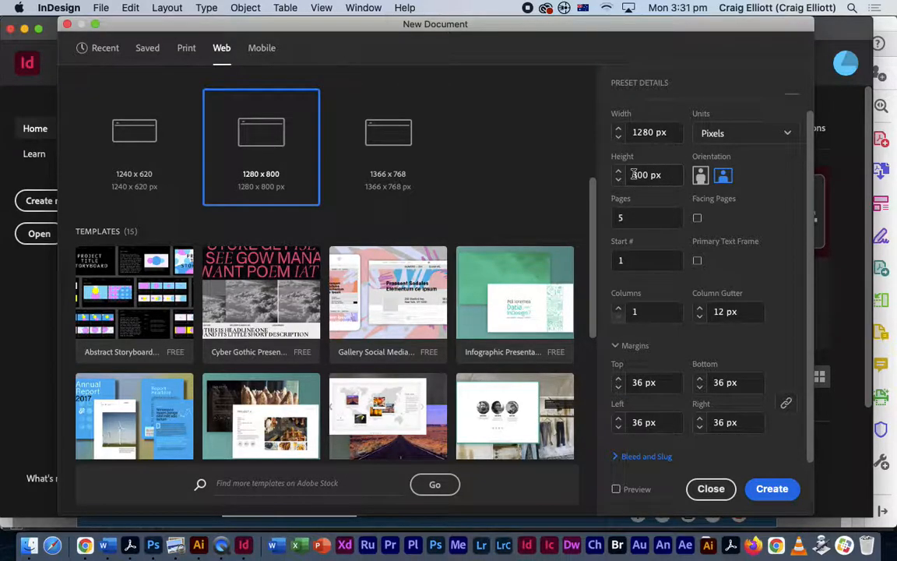
- Create the five-page document, dock the Tools panel left and zoom to fit the pages
{"action": "left_click", "coordinate": [771, 489]}
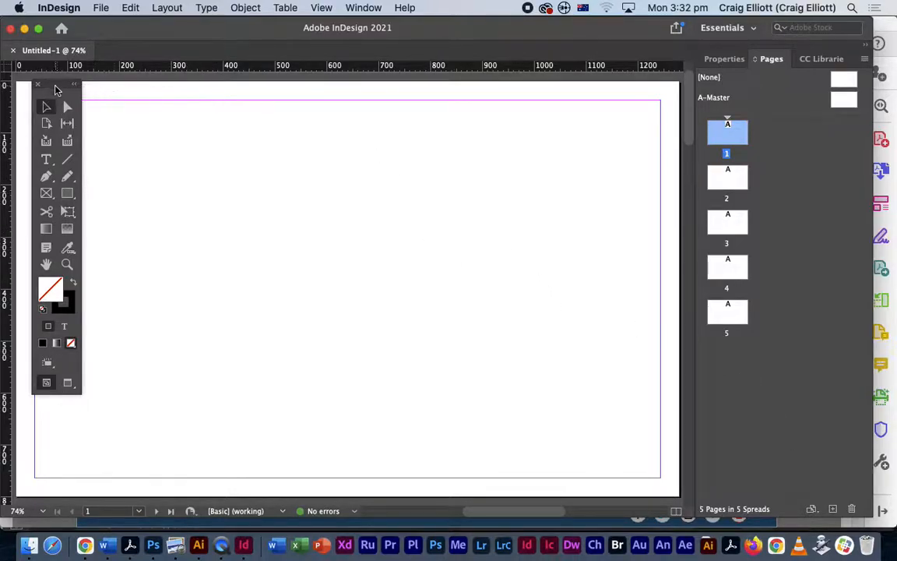
{"action": "left_click_drag", "start_coordinate": [54, 83], "coordinate": [11, 91]}
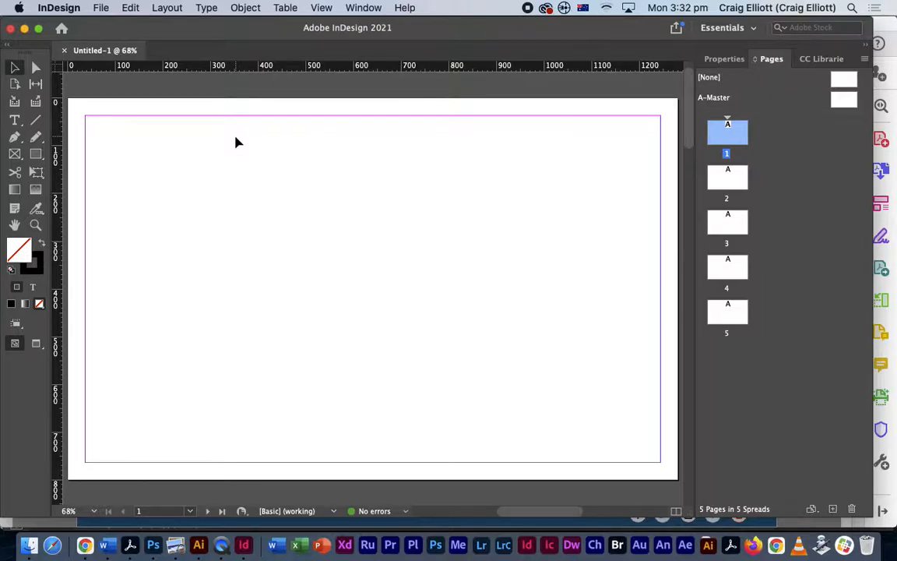
{"action": "key", "text": "super+minus"}
{"action": "key", "text": "super+minus"}
{"action": "key", "text": "super+minus"}
{"action": "key", "text": "super+minus"}
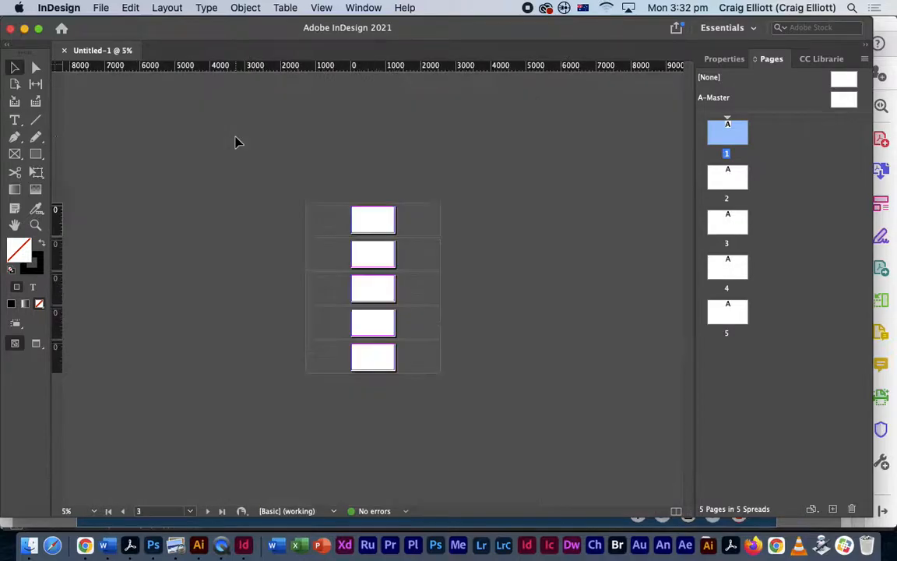
{"action": "key", "text": "super+equal"}
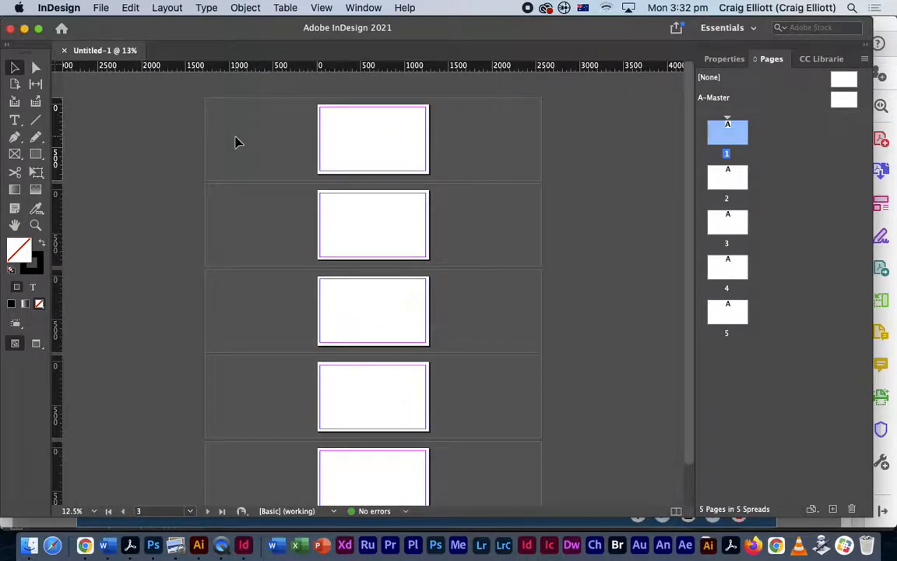
{"action": "mouse_move", "coordinate": [689, 116]}
{"action": "left_mouse_down"}
{"action": "mouse_move", "coordinate": [690, 152]}
{"action": "mouse_move", "coordinate": [690, 115]}
{"action": "left_mouse_up"}
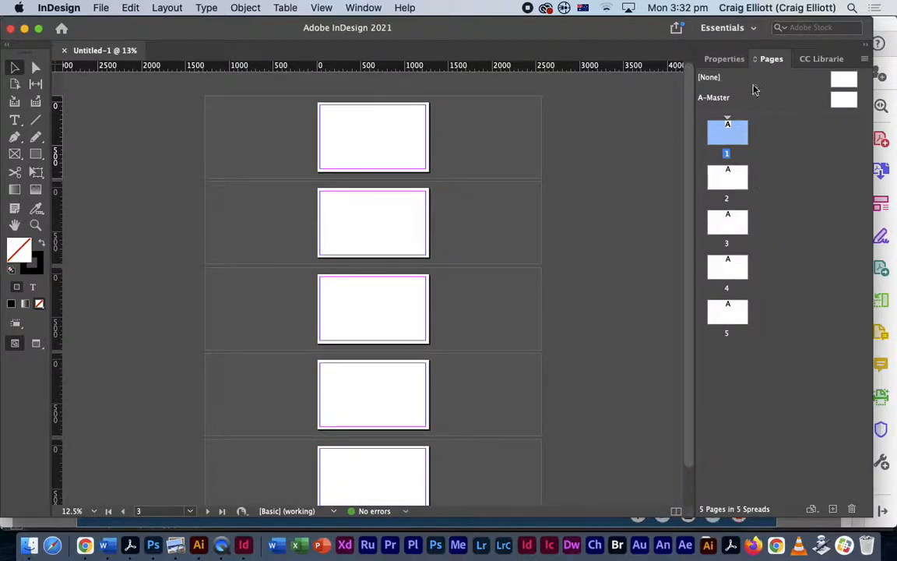
- Select pages 2, 3, 5 and 1 in the Pages panel, then the A-Master
{"action": "left_click", "coordinate": [727, 178]}
{"action": "left_click", "coordinate": [729, 224]}
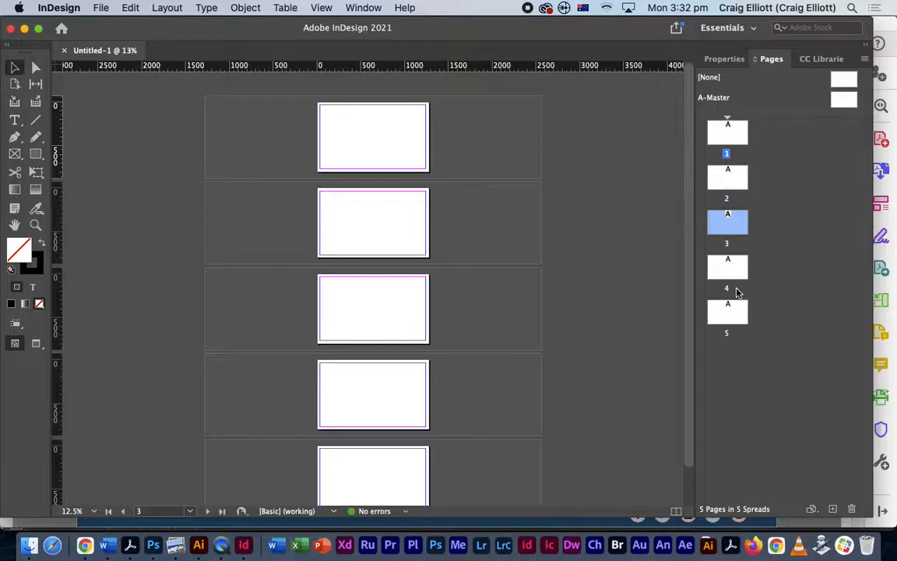
{"action": "left_click", "coordinate": [736, 316]}
{"action": "left_click", "coordinate": [739, 134]}
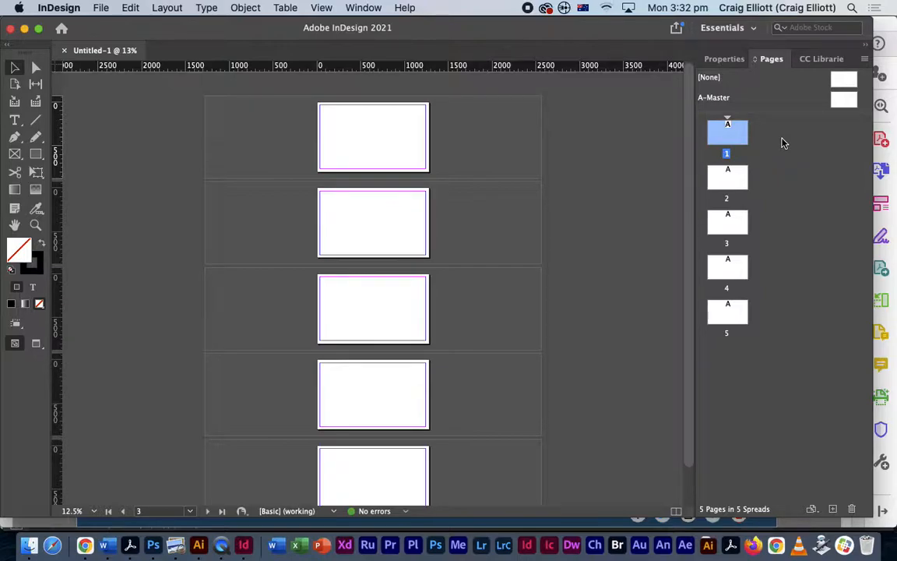
{"action": "left_click", "coordinate": [726, 108]}
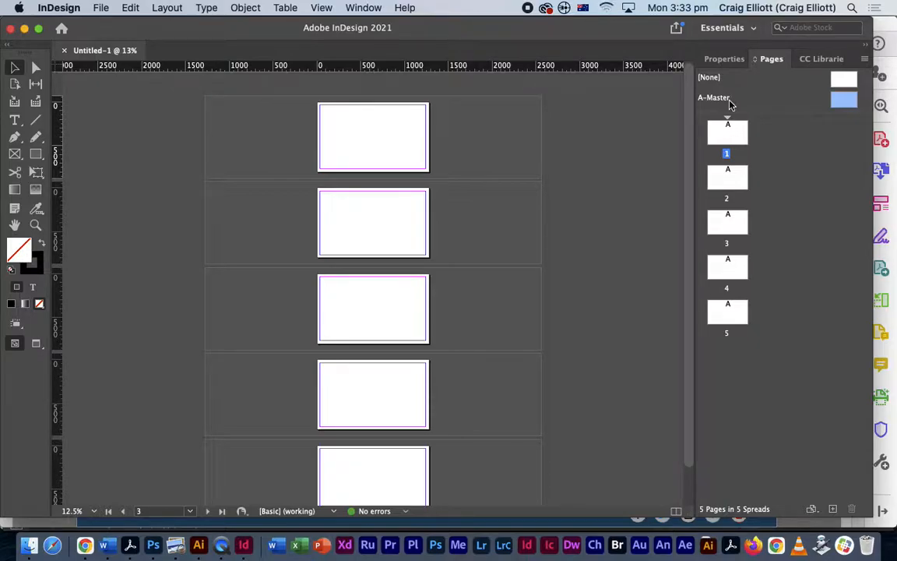
- Draw a small black-filled rectangle frame near the top of page 1 and nudge it slightly
{"action": "left_click", "coordinate": [15, 154]}
{"action": "left_click_drag", "start_coordinate": [349, 114], "coordinate": [387, 151]}
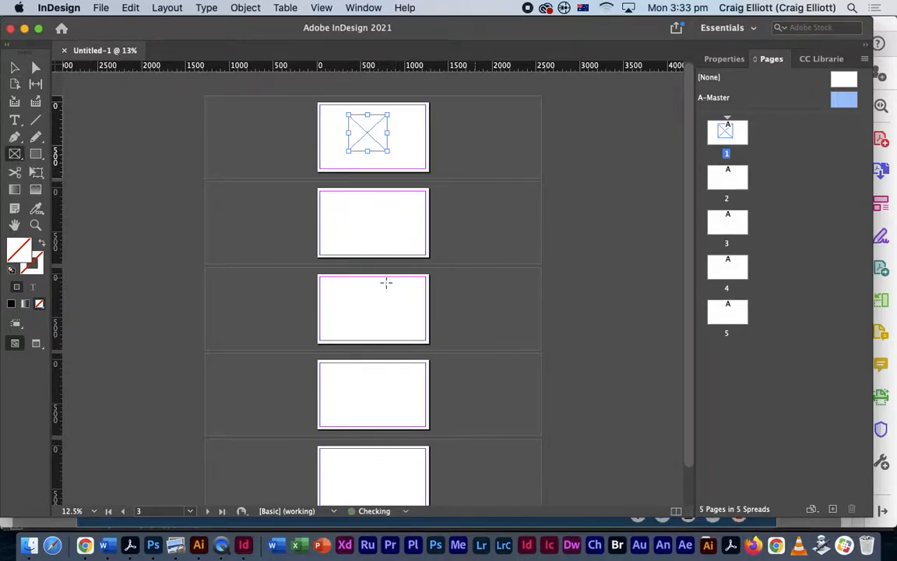
{"action": "left_click", "coordinate": [13, 303]}
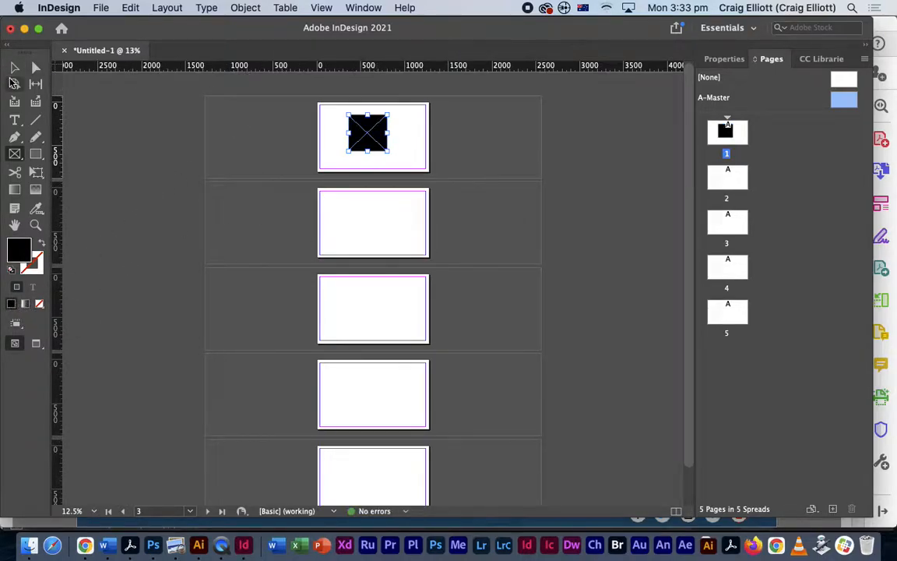
{"action": "left_click", "coordinate": [14, 68]}
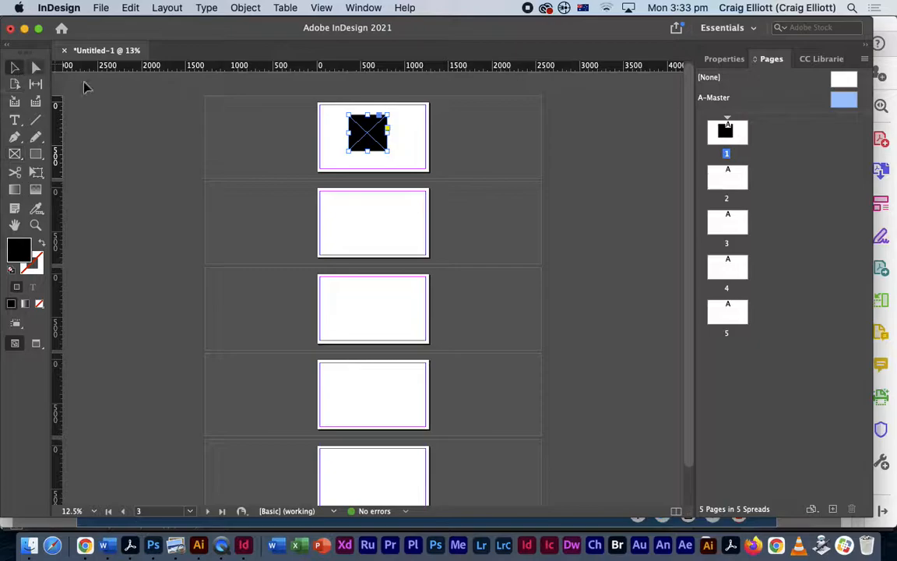
{"action": "left_click_drag", "start_coordinate": [369, 144], "coordinate": [380, 151]}
- Cut the black rectangle from page 1 and open the A-Master zoomed in for editing
{"action": "left_click", "coordinate": [744, 141]}
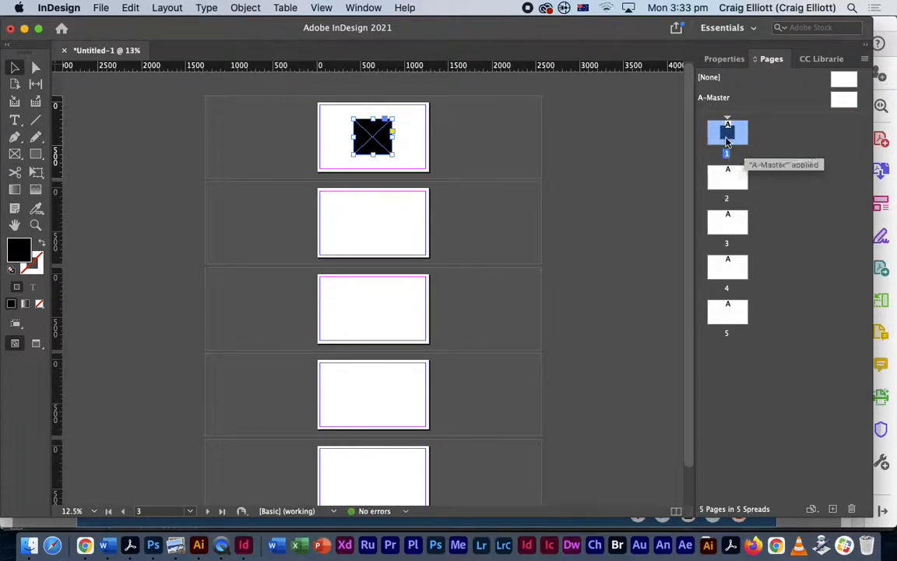
{"action": "left_click", "coordinate": [130, 8]}
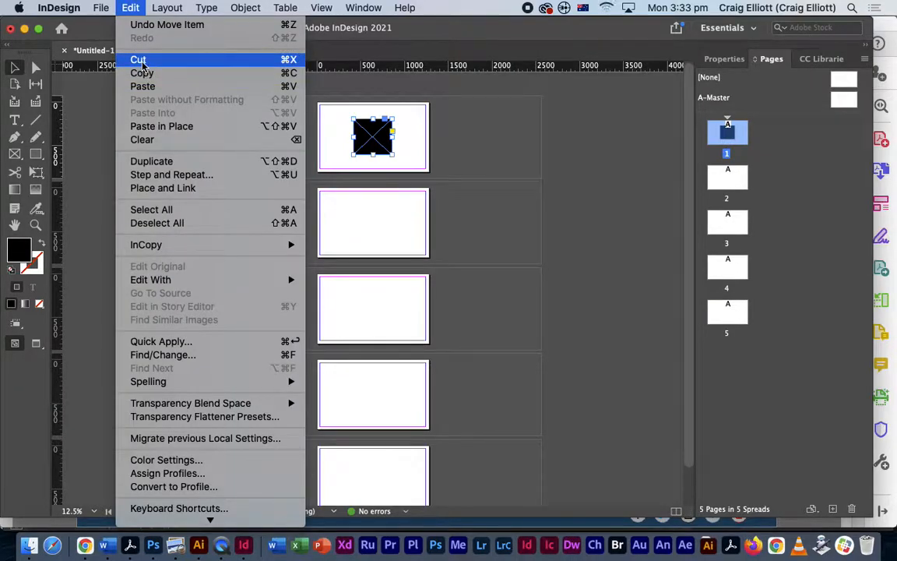
{"action": "left_click", "coordinate": [138, 60]}
{"action": "double_click", "coordinate": [845, 101]}
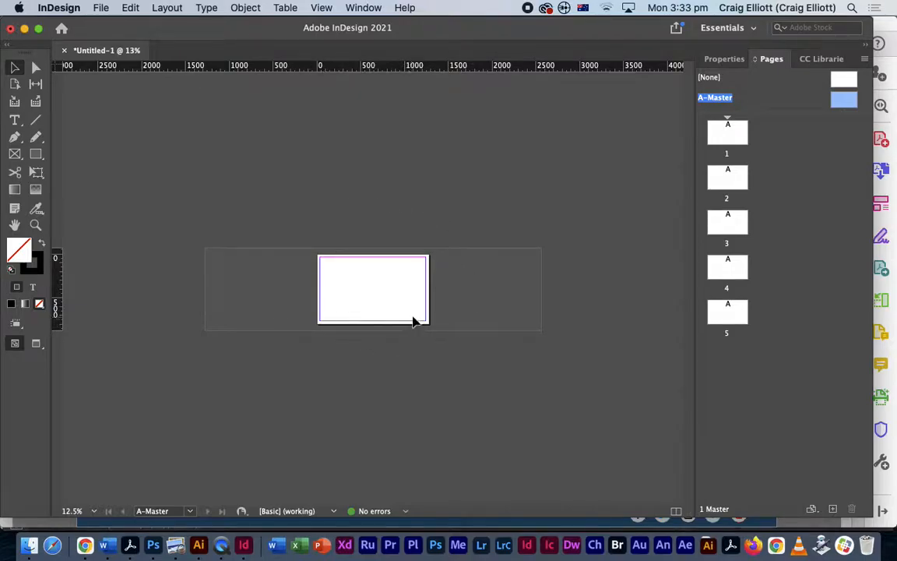
{"action": "key", "text": "super+equal"}
{"action": "key", "text": "super+equal"}
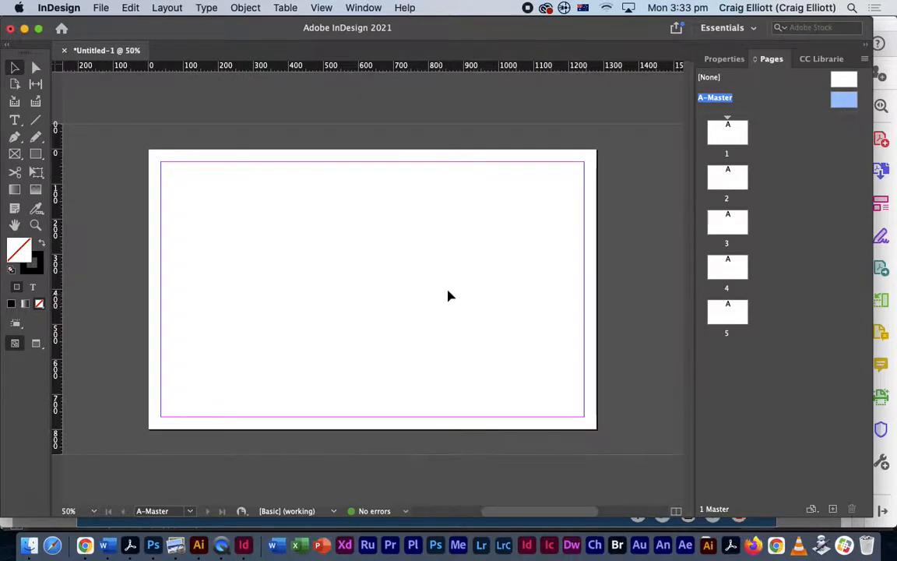
- Paste the cut black rectangle onto the A-Master page with Edit > Paste
{"action": "left_click", "coordinate": [130, 8]}
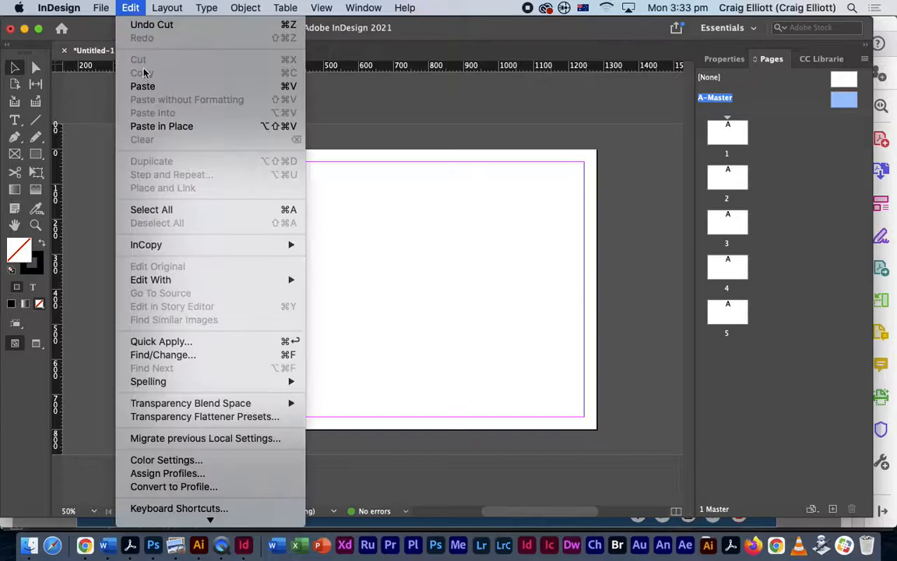
{"action": "left_click", "coordinate": [137, 86]}
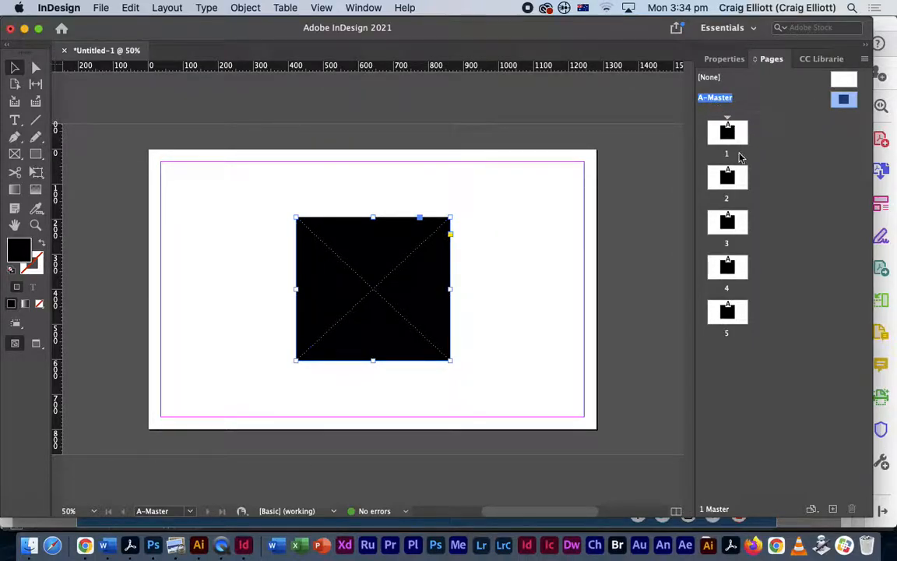
- Bring up the Pages panel menu and dismiss it without choosing any option
{"action": "left_click", "coordinate": [865, 60]}
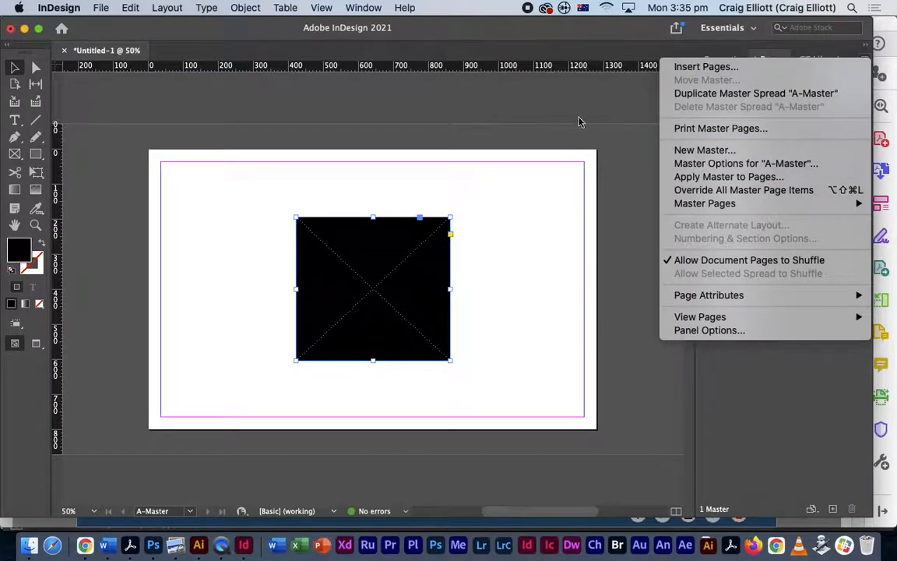
{"action": "left_click", "coordinate": [605, 95]}
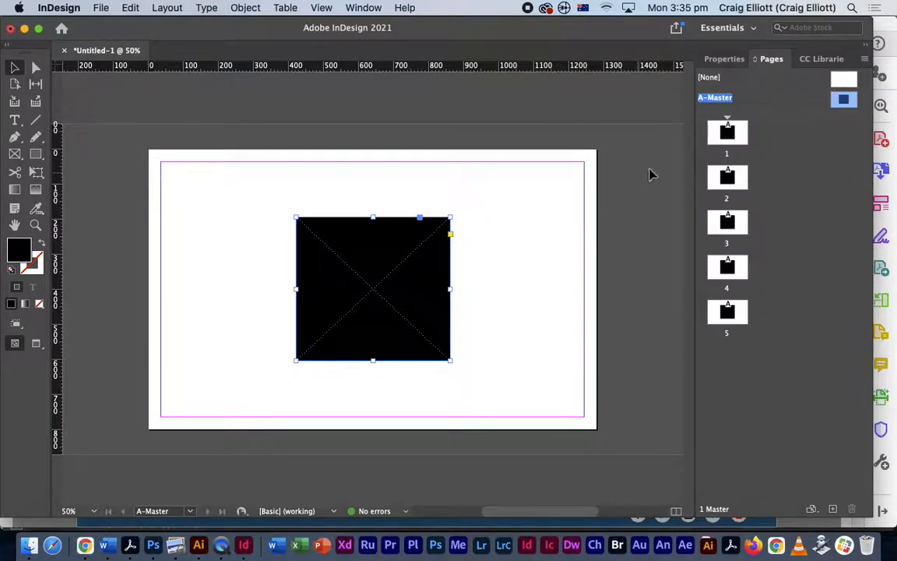
- Delete the A-Master's black rectangle, reset fill and stroke to defaults, and show the Layout menu
{"action": "key", "text": "BackSpace"}
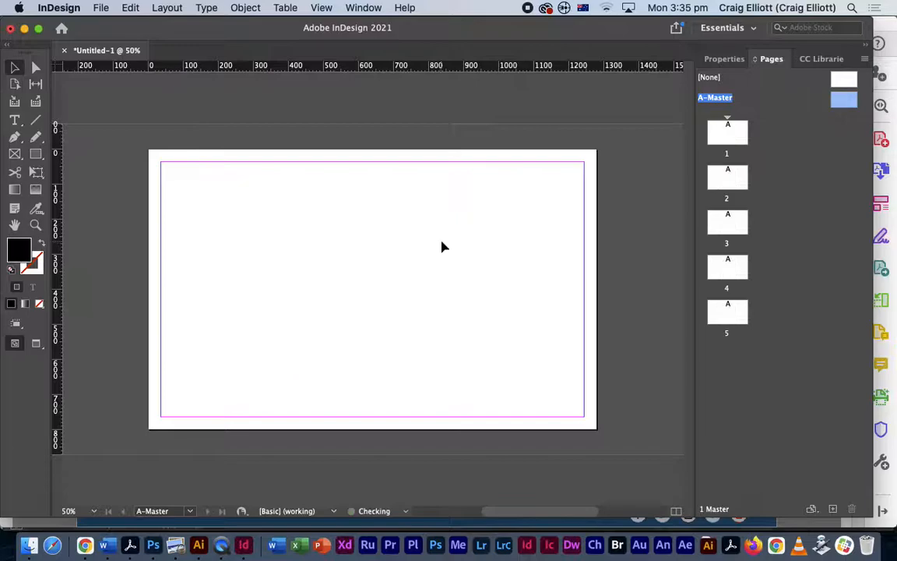
{"action": "key", "text": "d"}
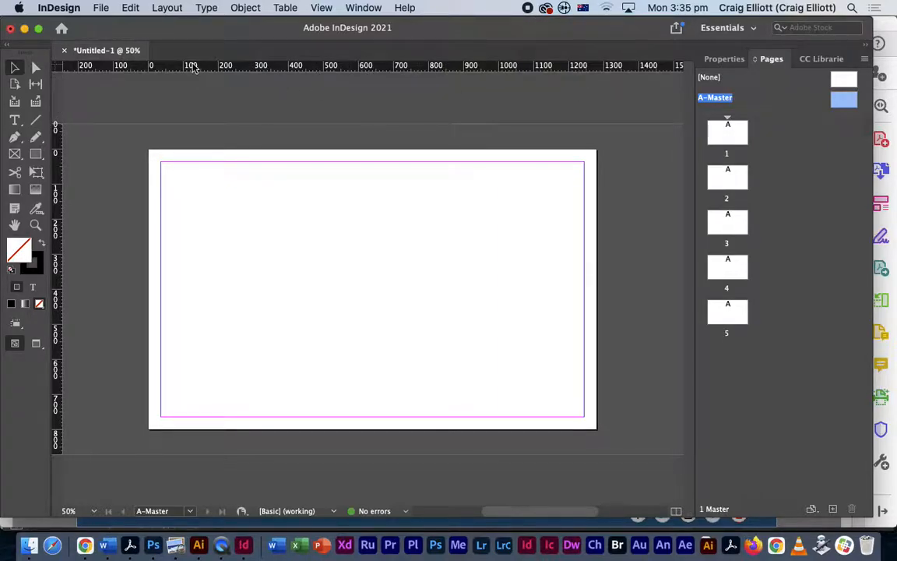
{"action": "left_click", "coordinate": [160, 9]}
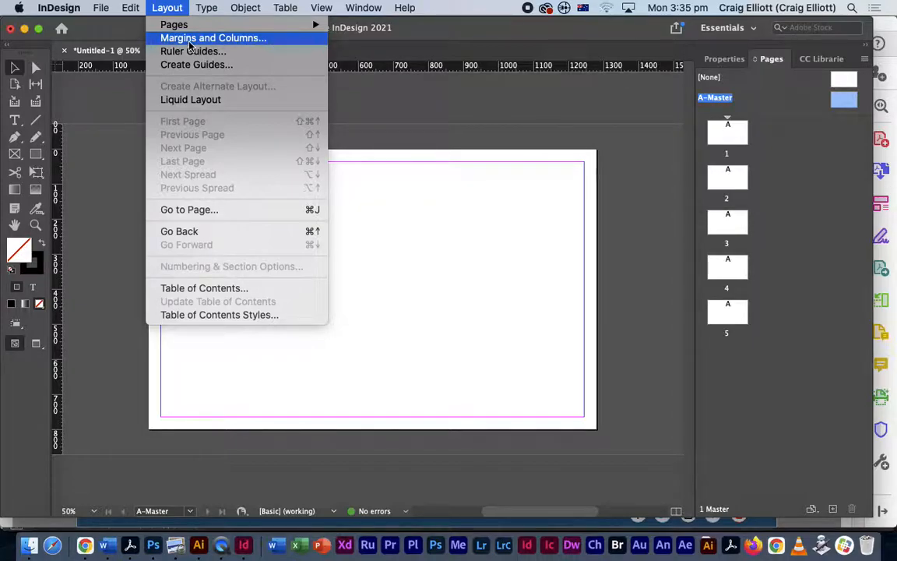
- Open Margins and Columns for the A-Master, move the dialog off the page, and raise columns to 3
{"action": "left_click", "coordinate": [164, 10]}
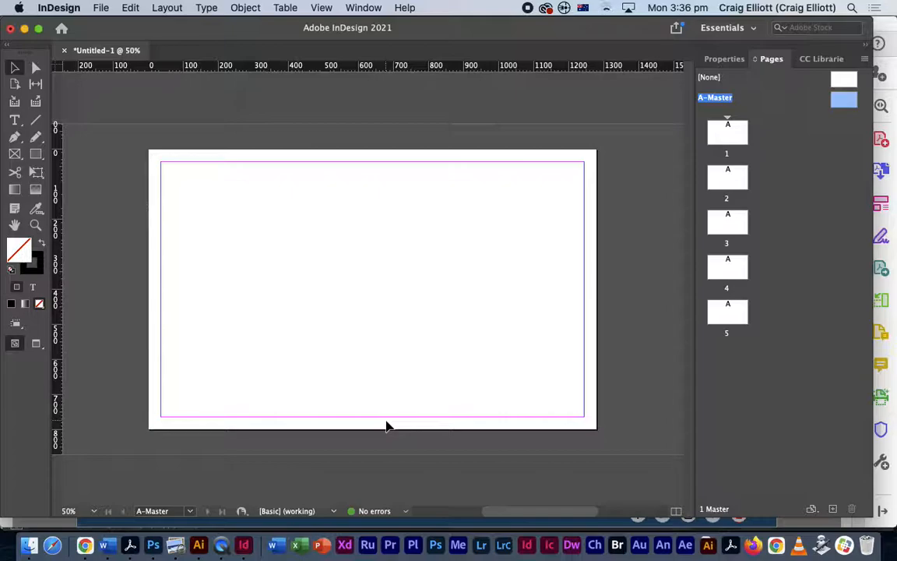
{"action": "left_click", "coordinate": [168, 8]}
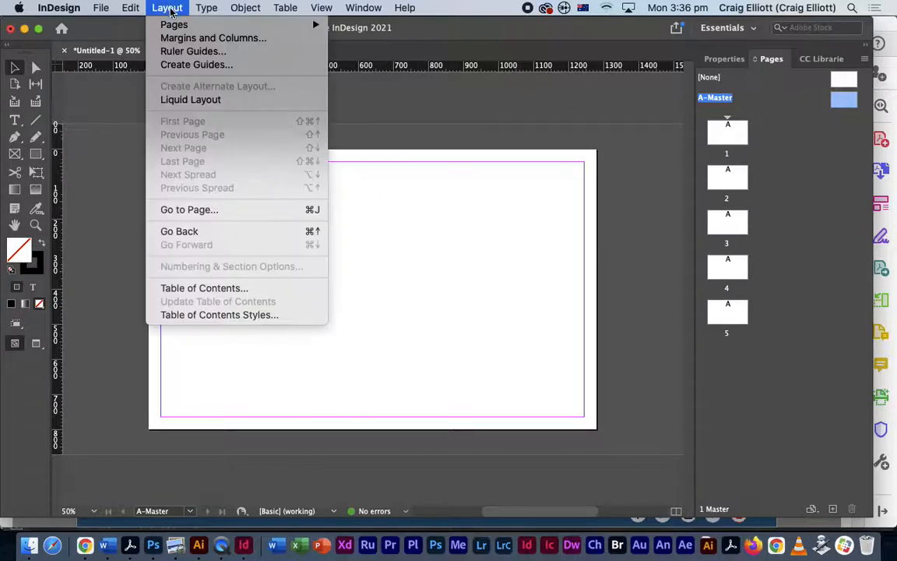
{"action": "left_click", "coordinate": [213, 38]}
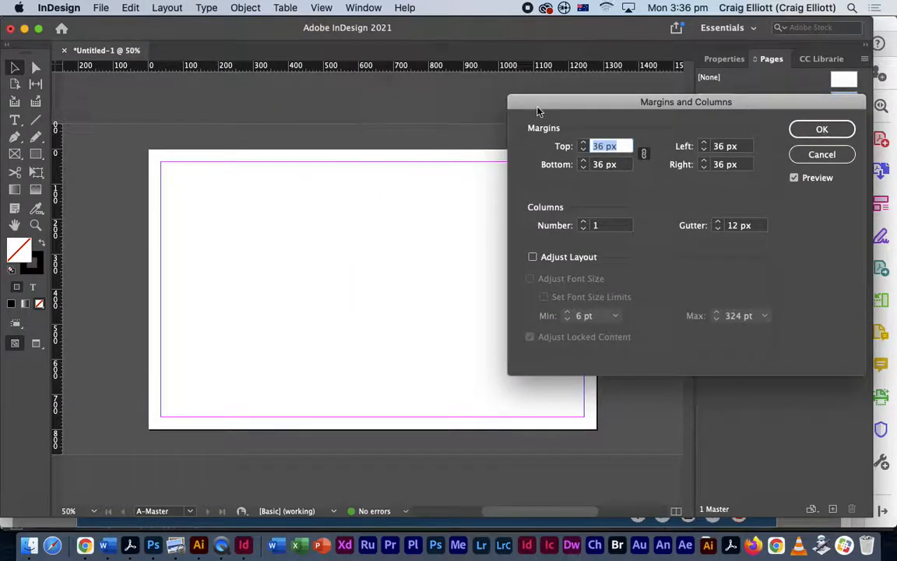
{"action": "left_click_drag", "start_coordinate": [536, 111], "coordinate": [487, 102]}
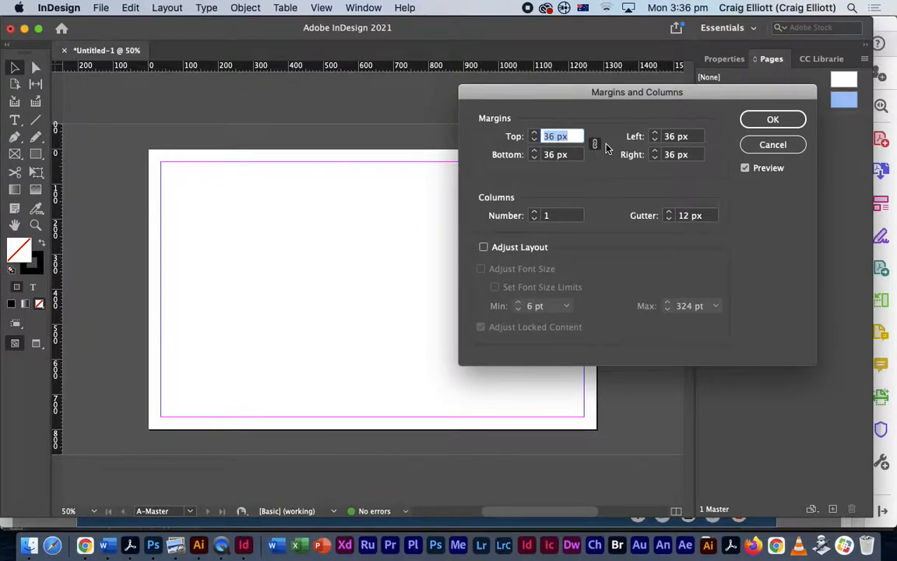
{"action": "left_click_drag", "start_coordinate": [536, 94], "coordinate": [674, 88]}
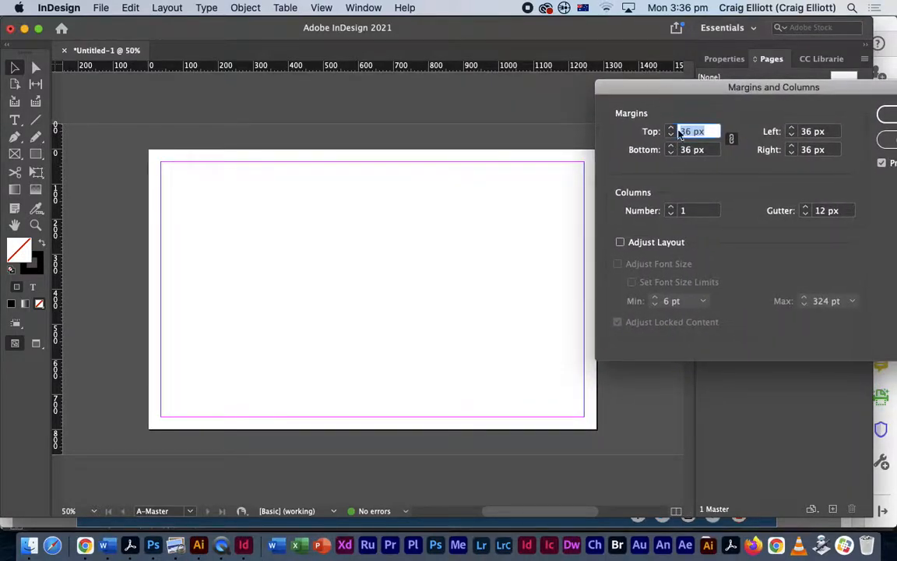
{"action": "left_click", "coordinate": [670, 208]}
- Settle the A-Master on 4 columns with 12 px gutters and shift the dialog slightly left
{"action": "left_click", "coordinate": [671, 207]}
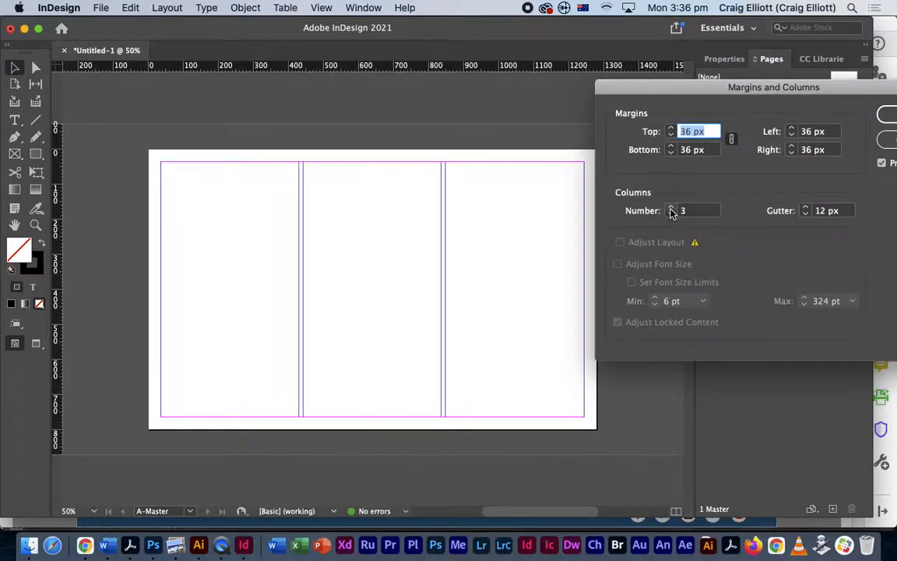
{"action": "left_click", "coordinate": [671, 208]}
{"action": "left_click", "coordinate": [671, 214]}
{"action": "left_click", "coordinate": [671, 208]}
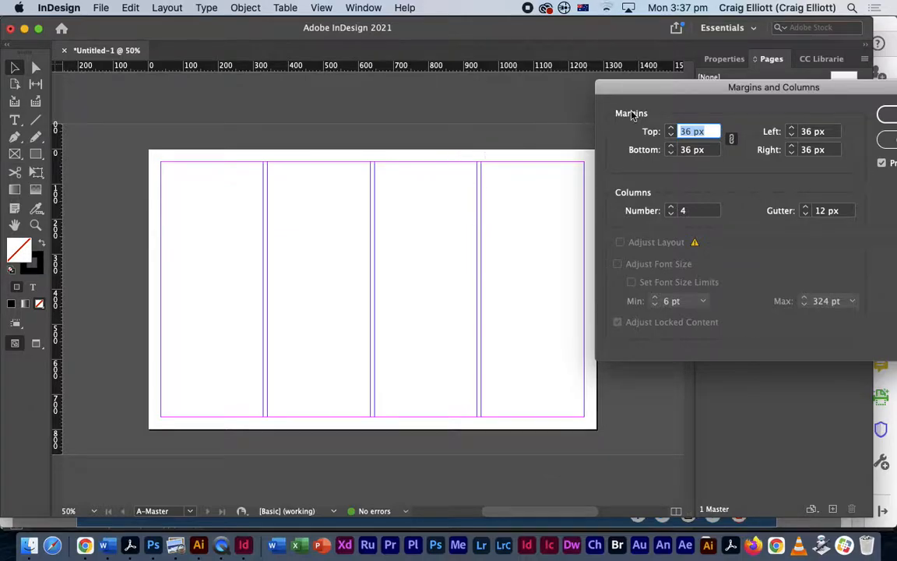
{"action": "left_click_drag", "start_coordinate": [676, 88], "coordinate": [638, 84]}
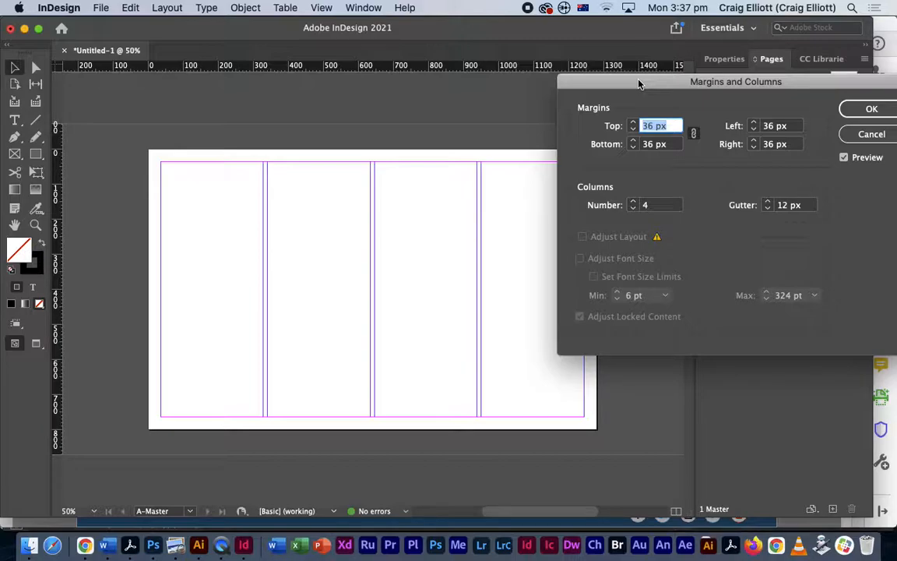
- Step the Columns Number up from 4 to 12, keeping 12 px gutters and 36 px margins
{"action": "left_click", "coordinate": [633, 202]}
{"action": "left_click", "coordinate": [633, 202]}
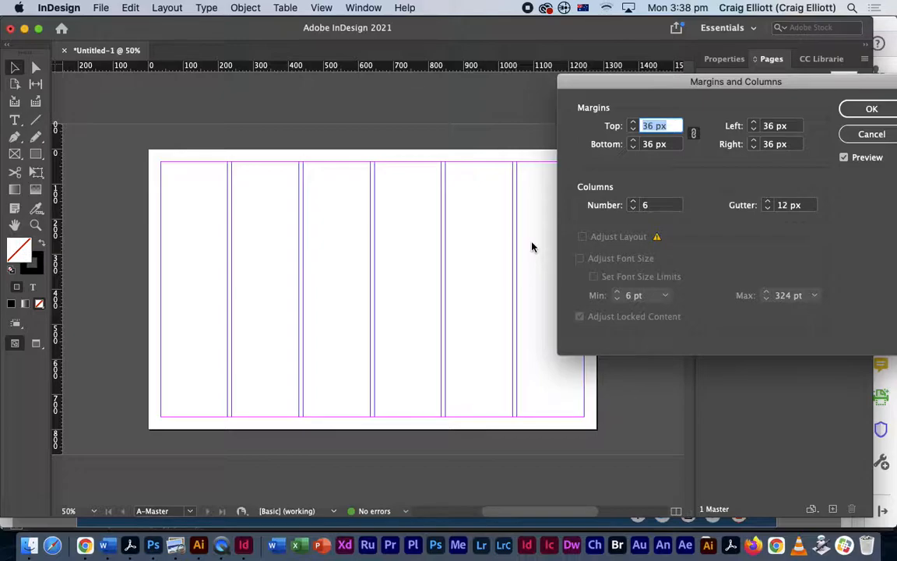
{"action": "left_click", "coordinate": [633, 202]}
{"action": "left_click", "coordinate": [633, 202]}
{"action": "left_click", "coordinate": [633, 202]}
{"action": "left_click", "coordinate": [633, 201]}
{"action": "left_click", "coordinate": [633, 202]}
{"action": "left_click", "coordinate": [633, 202]}
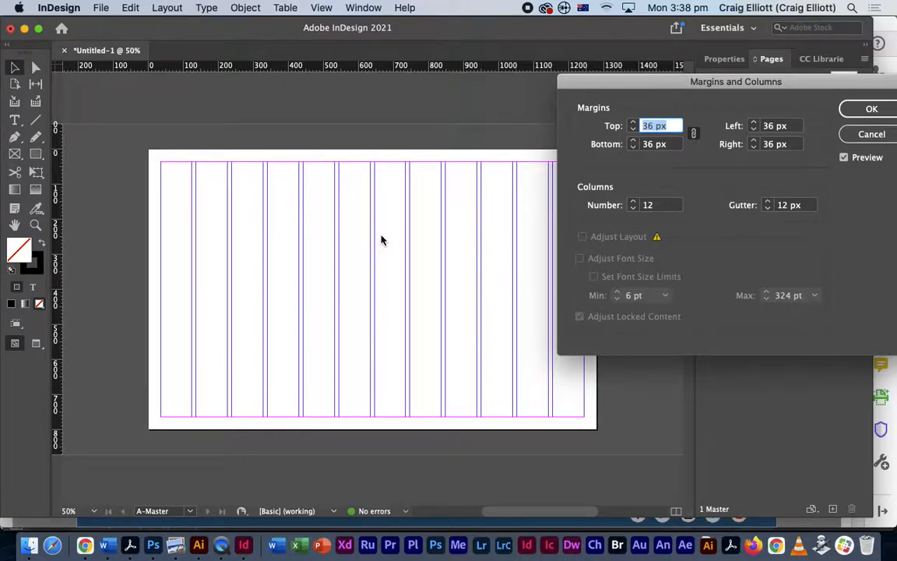
- Switch to Chrome's Google Images results for 'website grid template' and filter them to 12 column
{"action": "key", "text": "super+Tab"}
{"action": "key", "text": "super+Tab"}
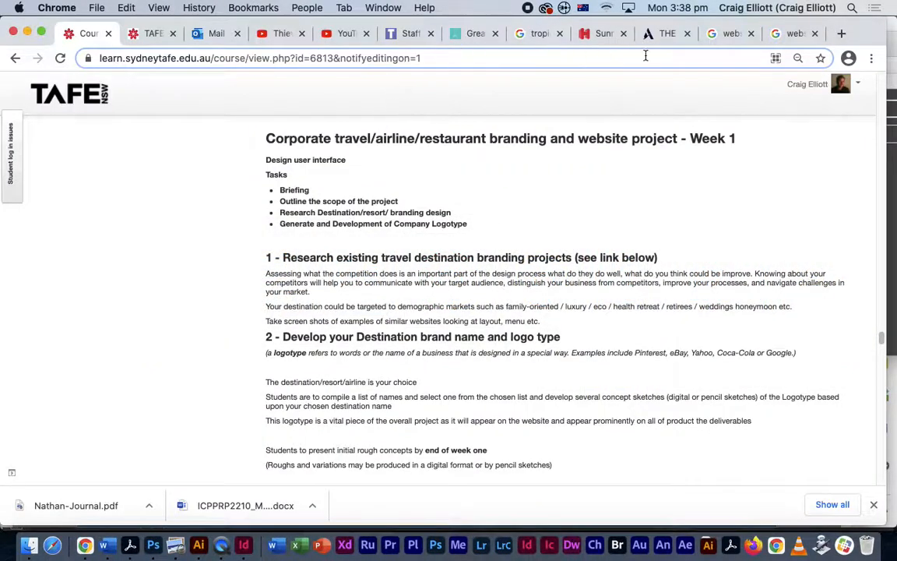
{"action": "left_click", "coordinate": [728, 33]}
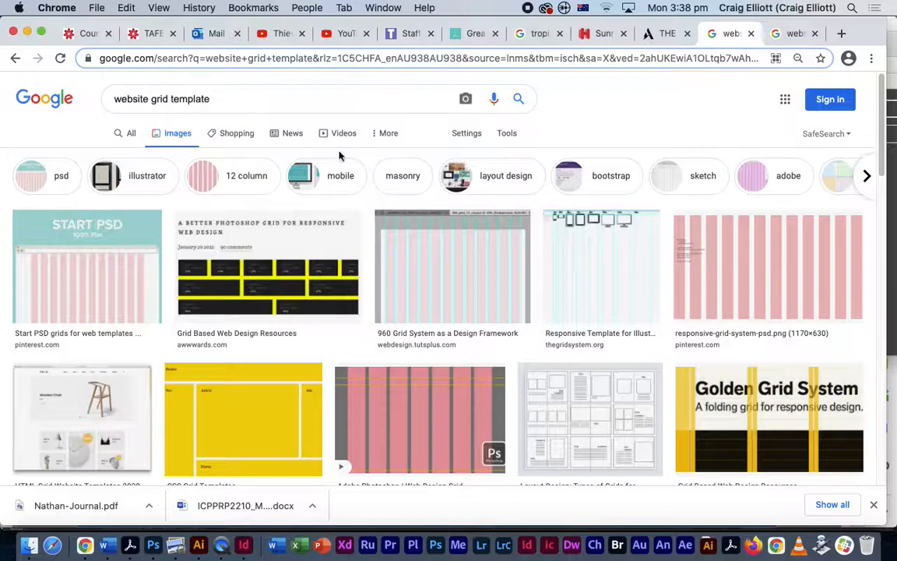
{"action": "left_click", "coordinate": [237, 176]}
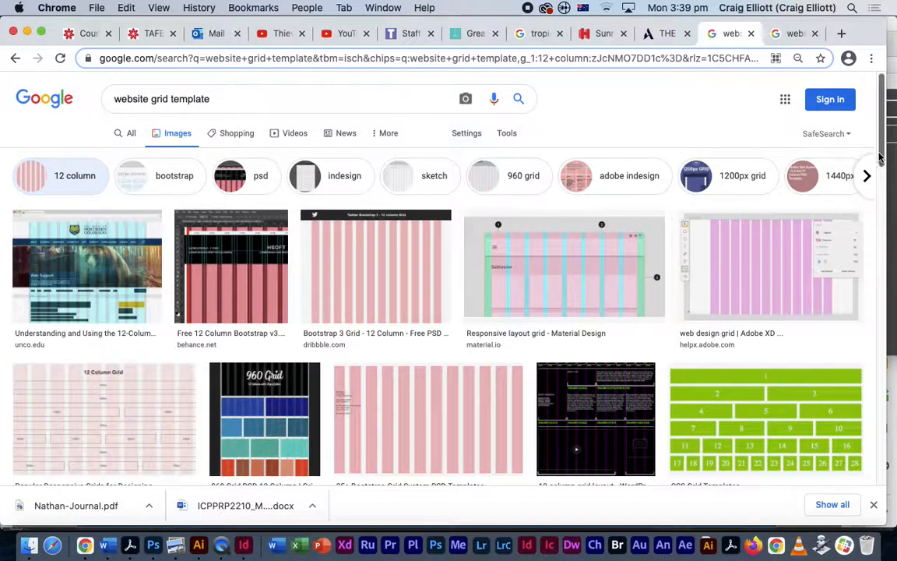
{"action": "left_click_drag", "start_coordinate": [880, 158], "coordinate": [669, 260]}
- Trim the search query from 'website grid template' to 'website grid'
{"action": "left_click_drag", "start_coordinate": [218, 90], "coordinate": [171, 92]}
{"action": "left_click", "coordinate": [173, 92]}
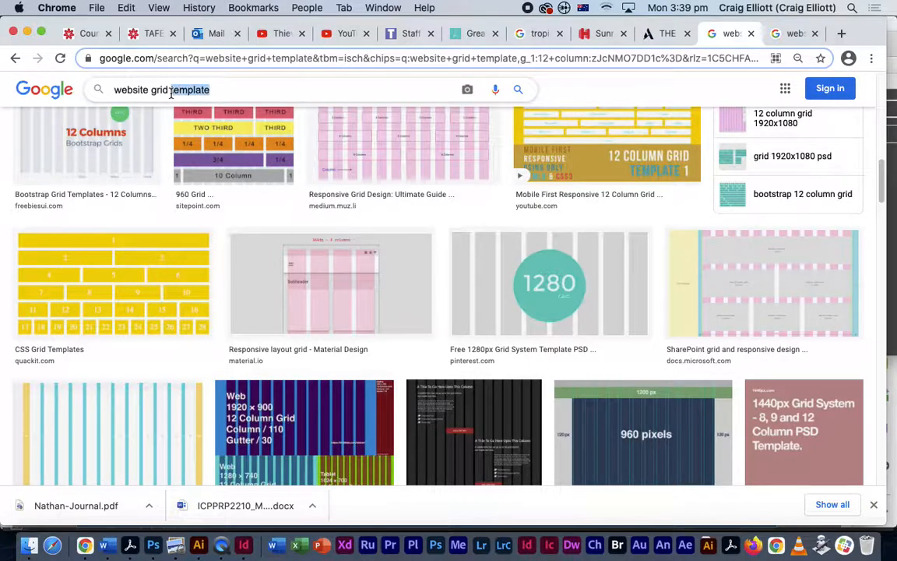
{"action": "key", "text": "BackSpace"}
{"action": "key", "text": "BackSpace"}
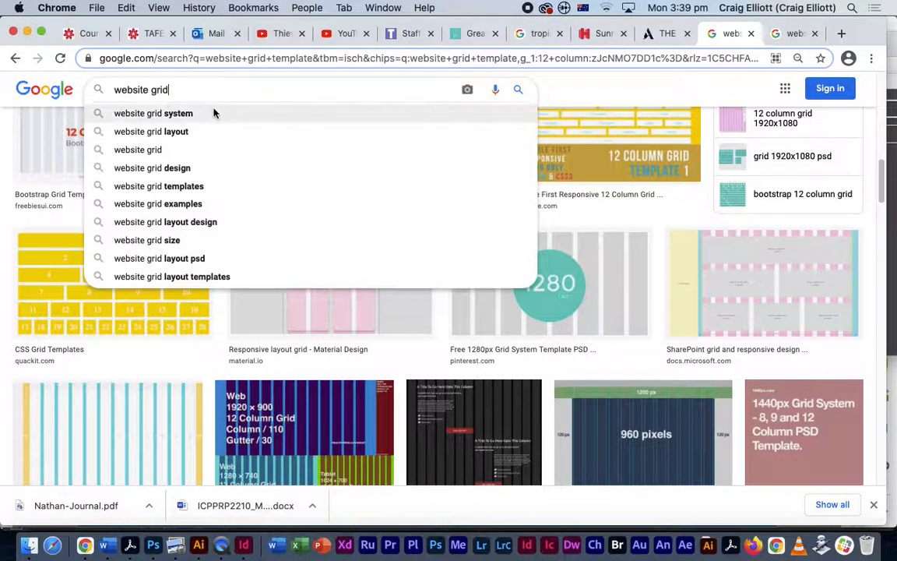
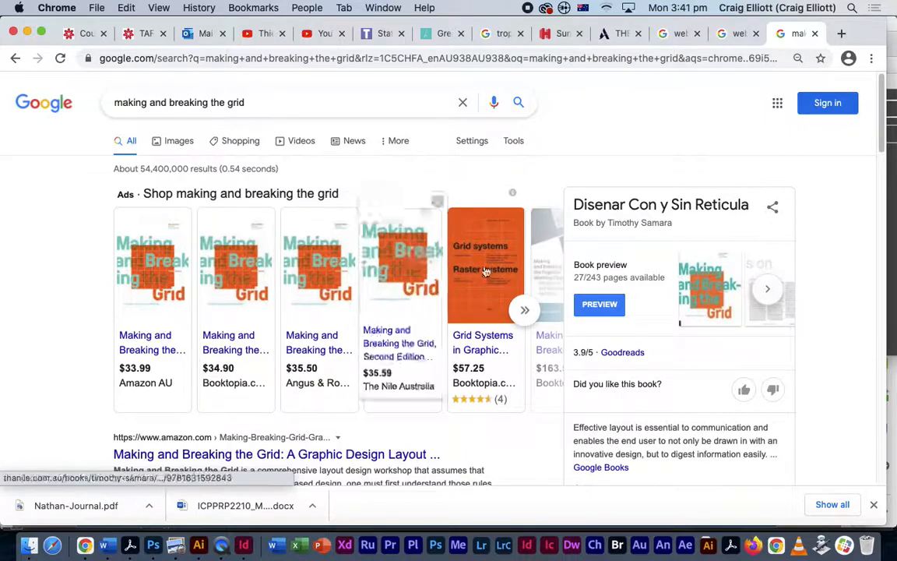
- Return to the grid book results and search for 'making and breaking the grid pdf'
{"action": "left_click_drag", "start_coordinate": [885, 146], "coordinate": [888, 186]}
{"action": "scroll", "coordinate": [888, 186], "scroll_direction": "up", "scroll_amount": 3}
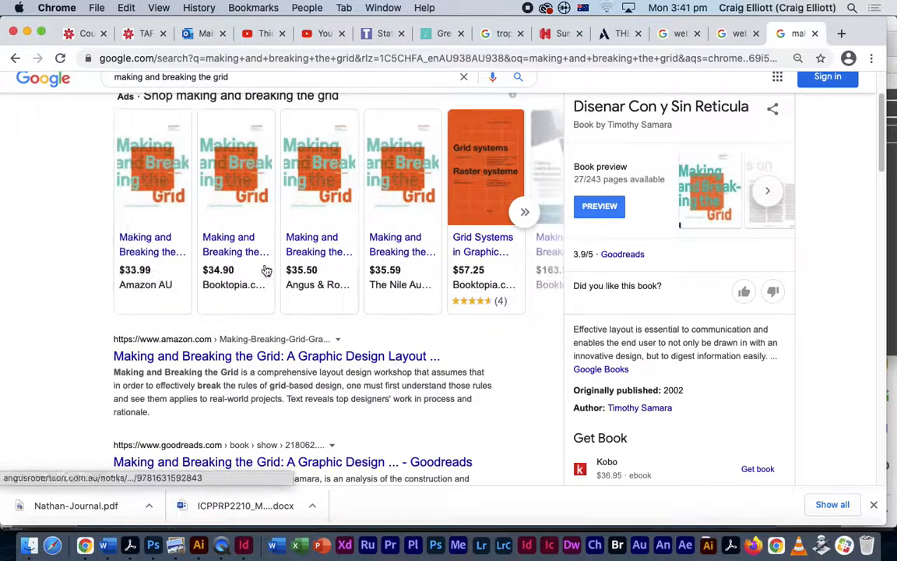
{"action": "left_click", "coordinate": [15, 58]}
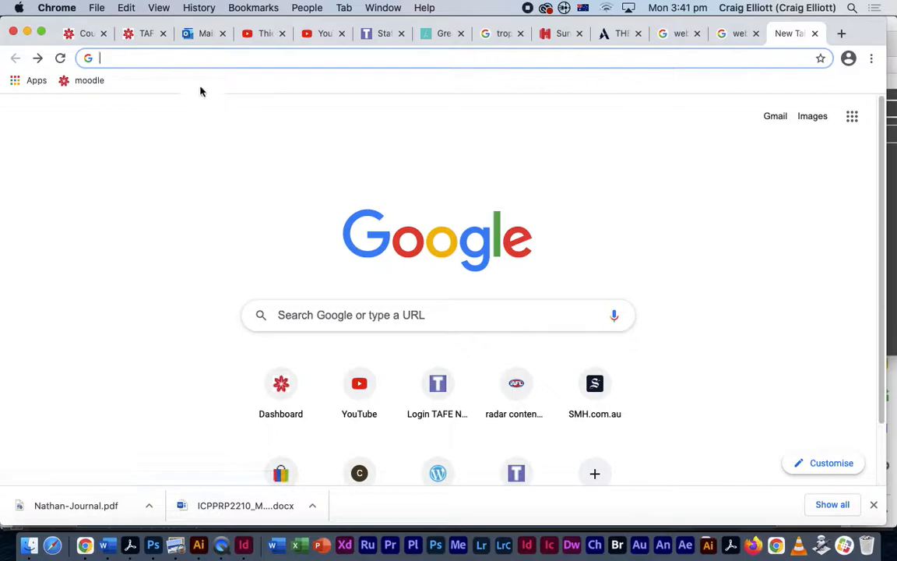
{"action": "left_click", "coordinate": [37, 58]}
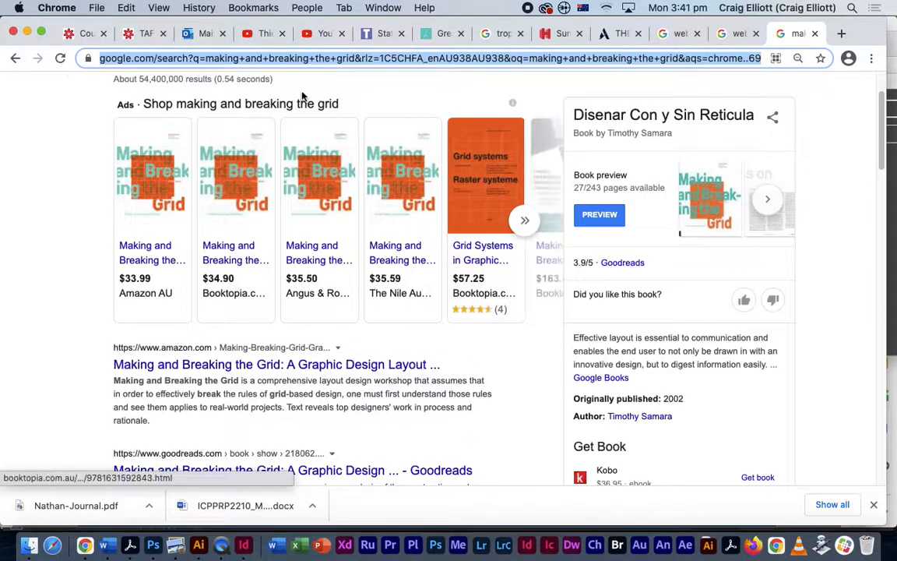
{"action": "left_click", "coordinate": [284, 100]}
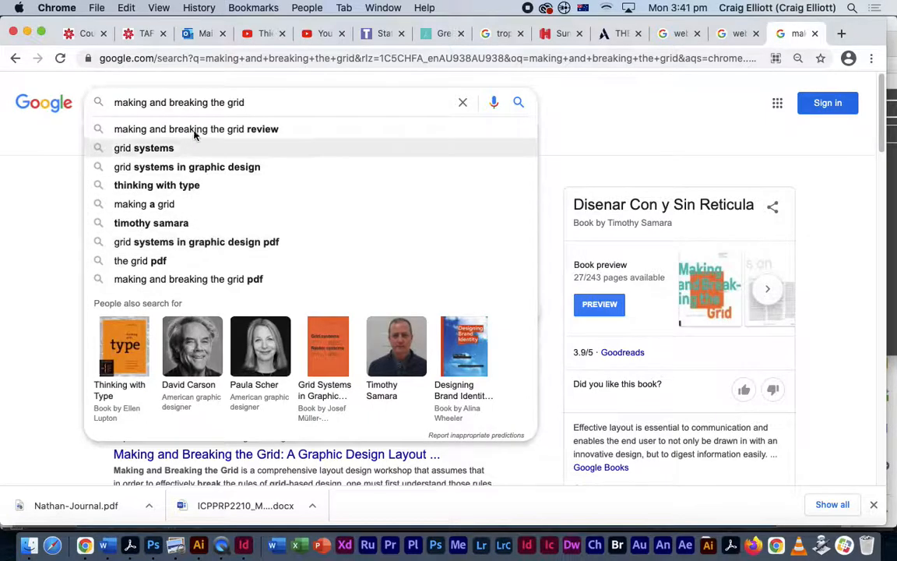
{"action": "left_click", "coordinate": [233, 280]}
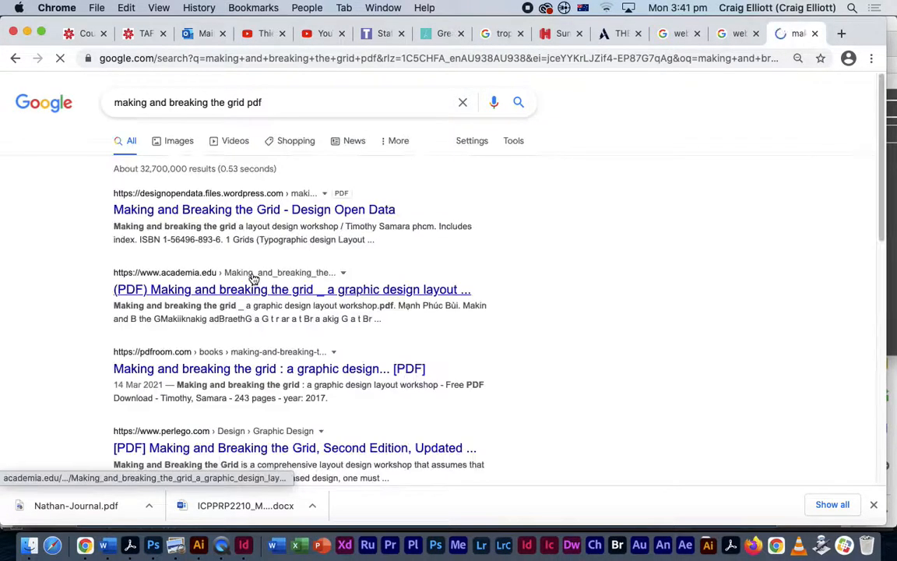
- Open the Design Open Data result to view the 109-page Making and Breaking the Grid PDF
{"action": "left_click", "coordinate": [273, 208]}
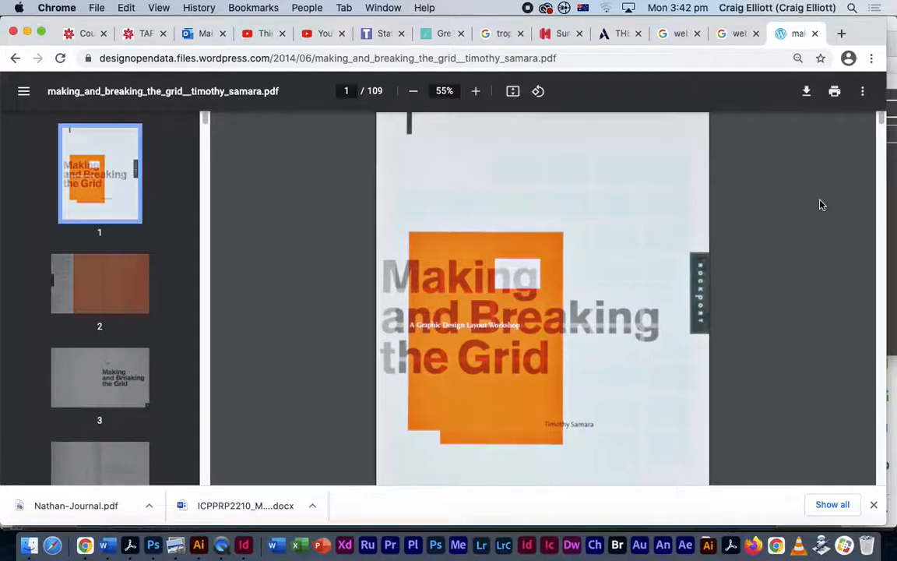
{"action": "mouse_move", "coordinate": [883, 122]}
{"action": "left_mouse_down"}
{"action": "mouse_move", "coordinate": [884, 200]}
{"action": "mouse_move", "coordinate": [891, 111]}
{"action": "left_mouse_up"}
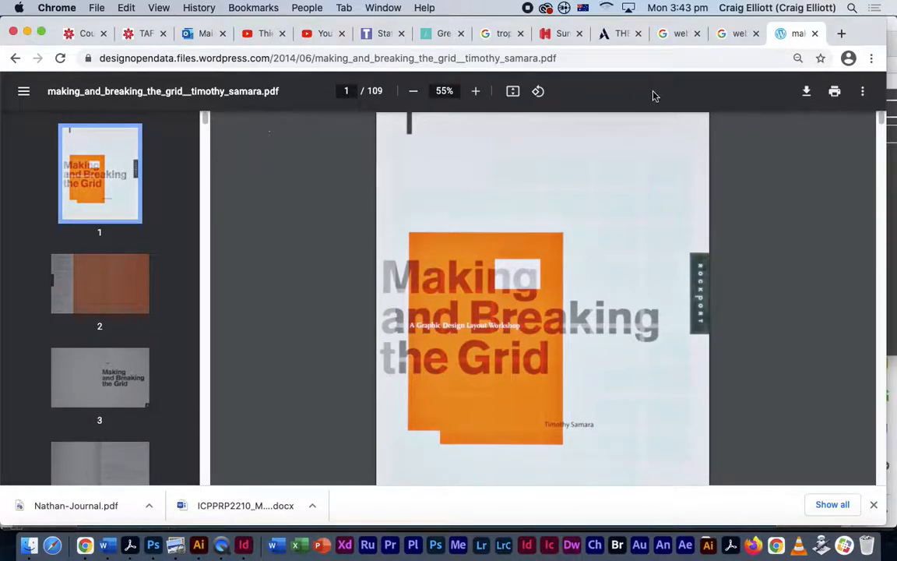
- Download the book PDF to the Desktop and return to InDesign
{"action": "left_click", "coordinate": [807, 91]}
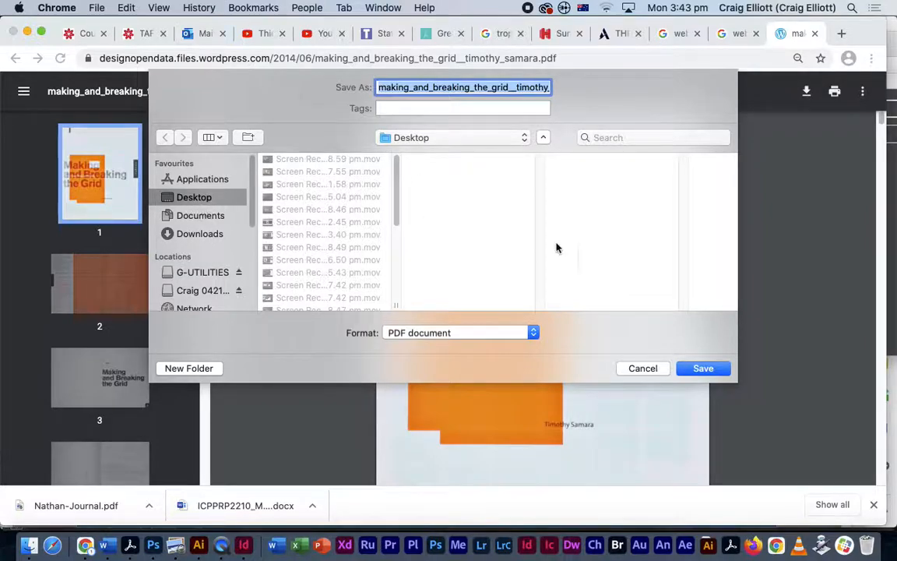
{"action": "left_click", "coordinate": [703, 369]}
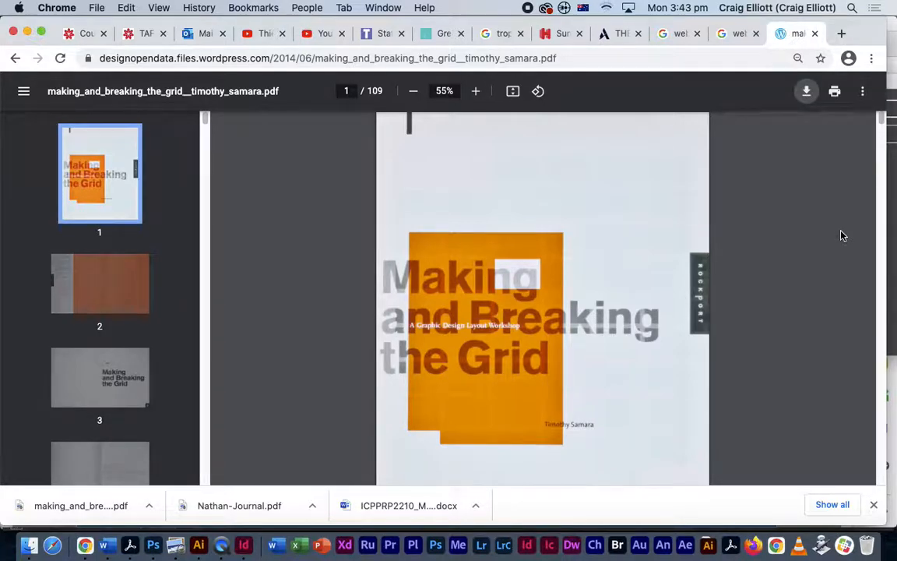
{"action": "key", "text": "super+Tab"}
{"action": "left_click", "coordinate": [185, 288]}
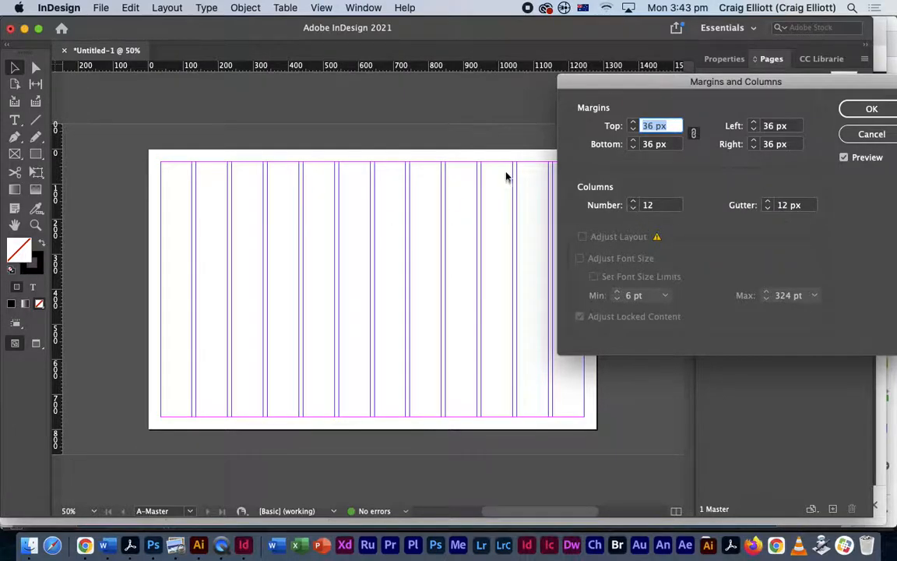
- Lower the column count to 6 and apply the margins and columns settings
{"action": "left_click", "coordinate": [633, 209]}
{"action": "left_click", "coordinate": [633, 209]}
{"action": "left_click", "coordinate": [632, 209]}
{"action": "left_click", "coordinate": [632, 209]}
{"action": "left_click", "coordinate": [632, 209]}
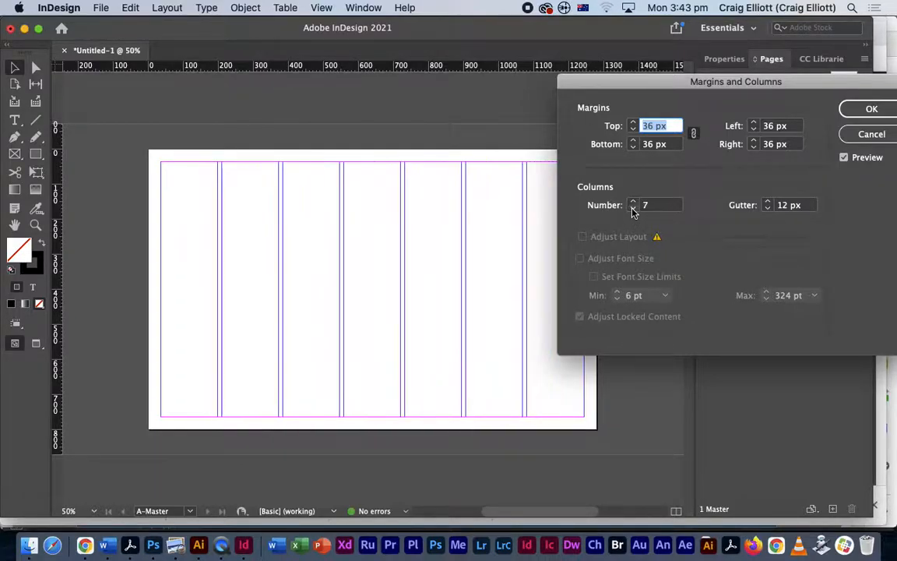
{"action": "left_click", "coordinate": [633, 208]}
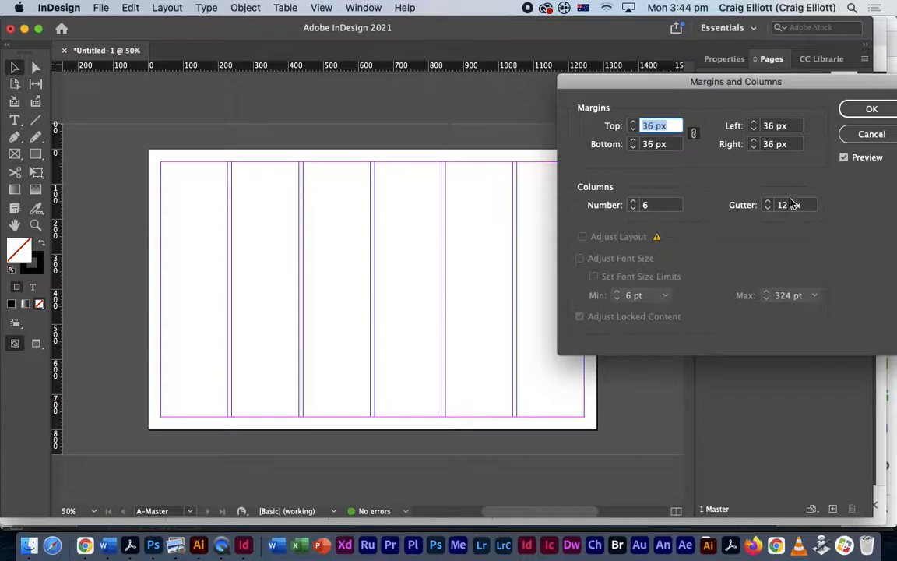
{"action": "left_click", "coordinate": [871, 110]}
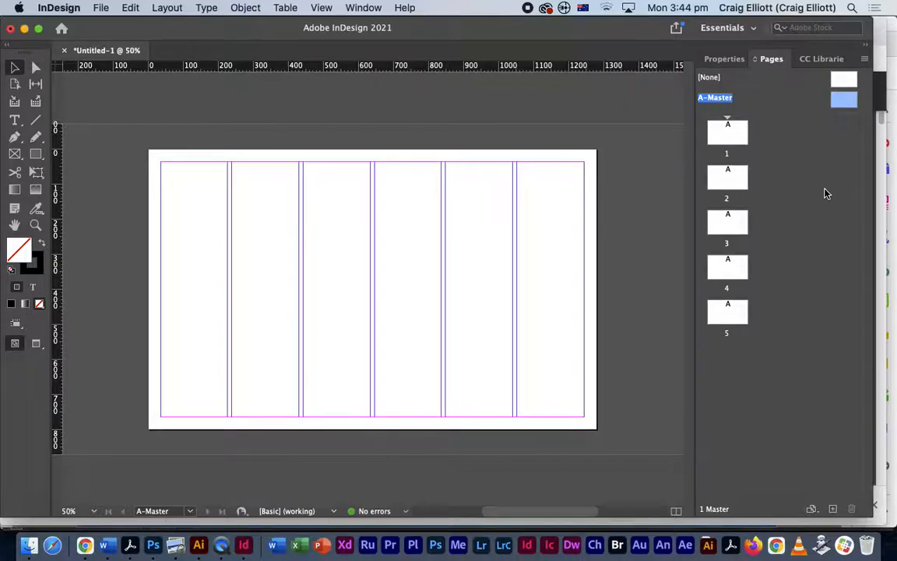
- Check page 2's six-column layout, then return to editing the A-Master
{"action": "double_click", "coordinate": [726, 189]}
{"action": "left_click_drag", "start_coordinate": [687, 200], "coordinate": [705, 109]}
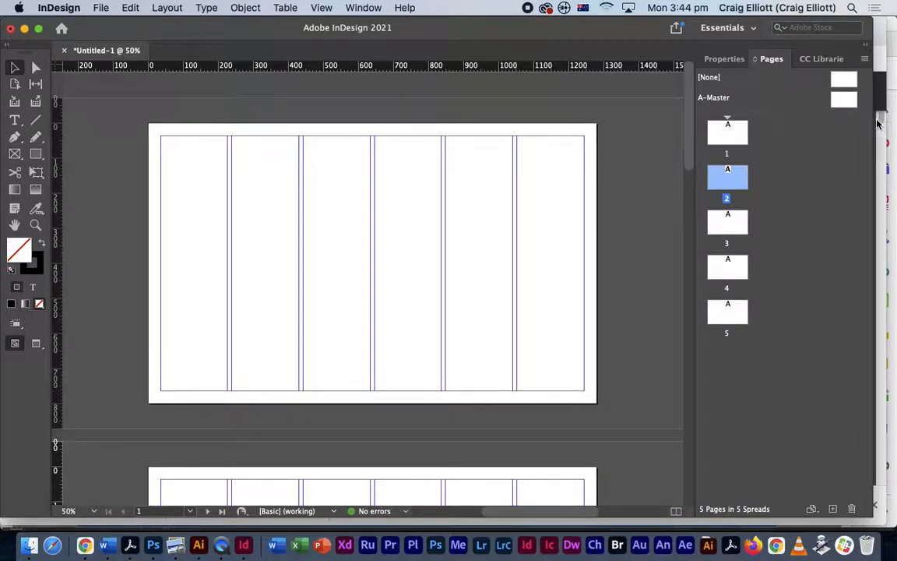
{"action": "double_click", "coordinate": [843, 101]}
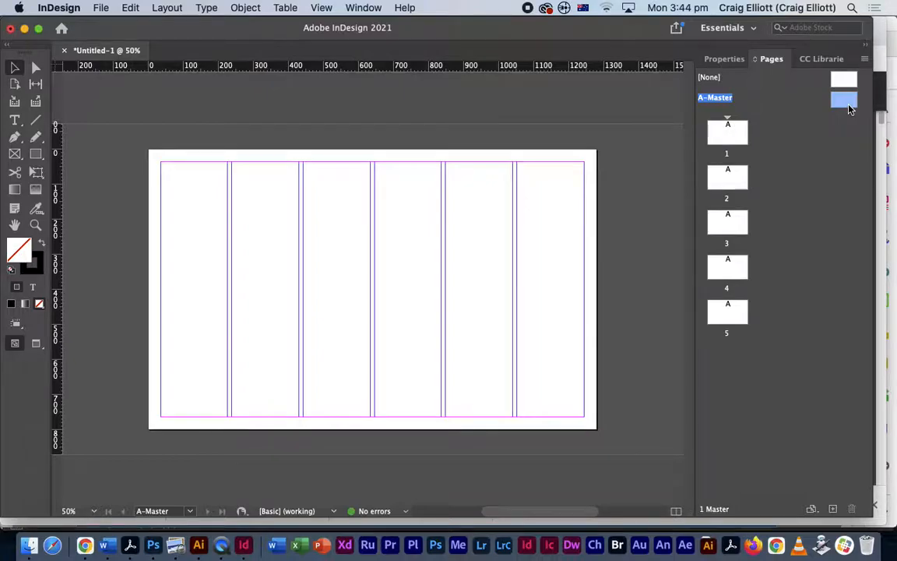
{"action": "left_click", "coordinate": [165, 7]}
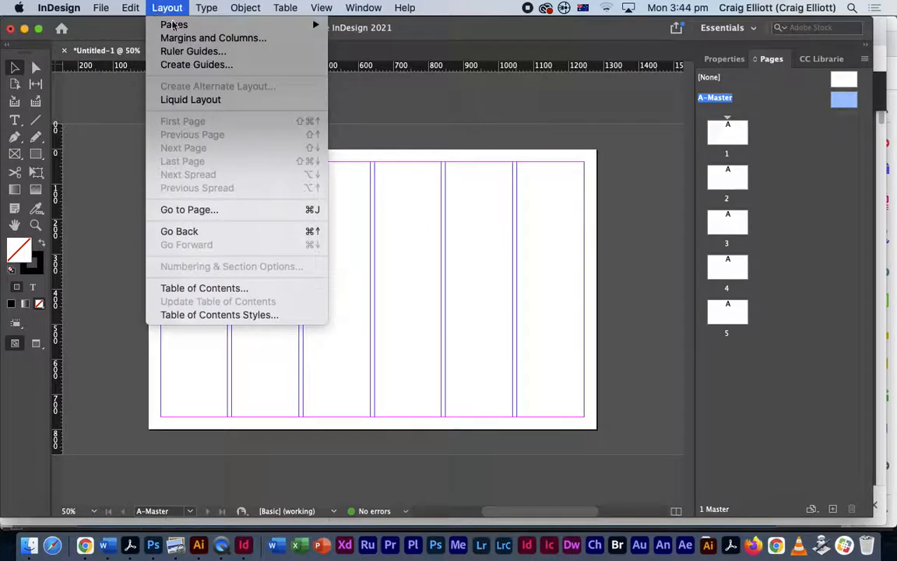
- Create 8 rows of guides fitted to the margins on the A-Master
{"action": "left_click", "coordinate": [187, 68]}
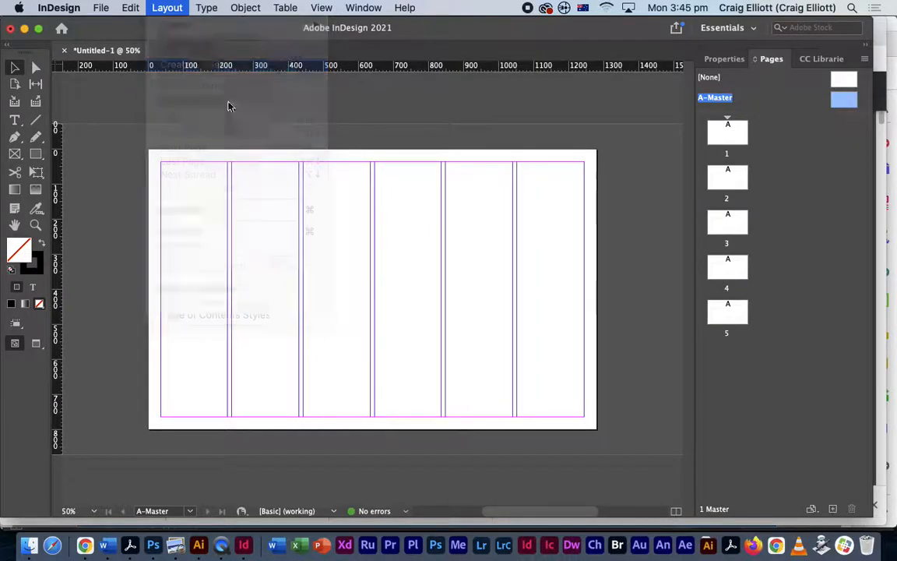
{"action": "left_click", "coordinate": [165, 8]}
{"action": "left_click", "coordinate": [150, 7]}
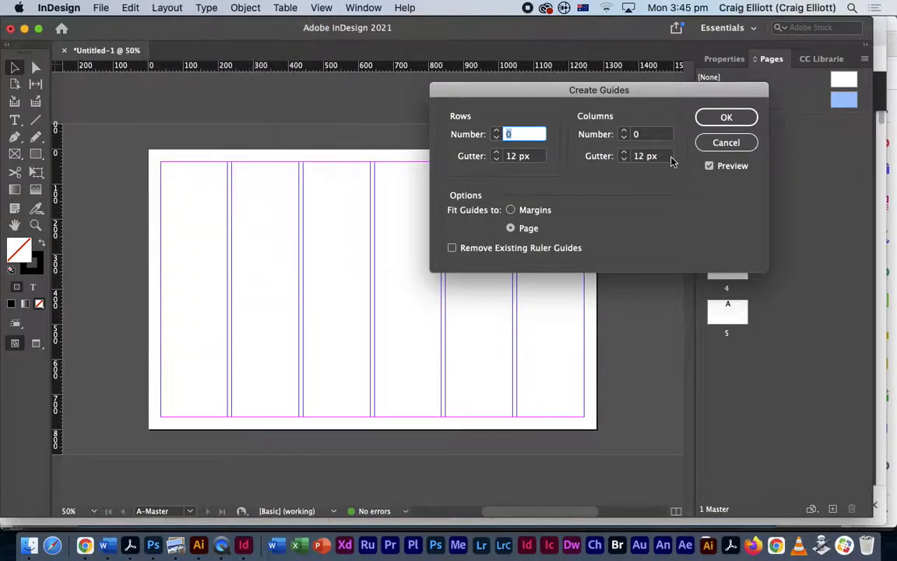
{"action": "left_click_drag", "start_coordinate": [509, 100], "coordinate": [560, 93]}
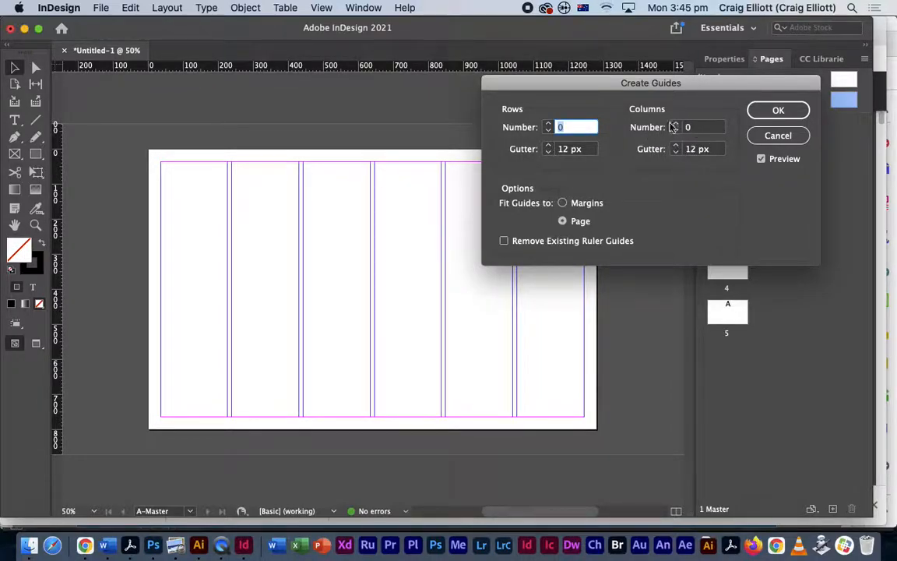
{"action": "left_click", "coordinate": [562, 203]}
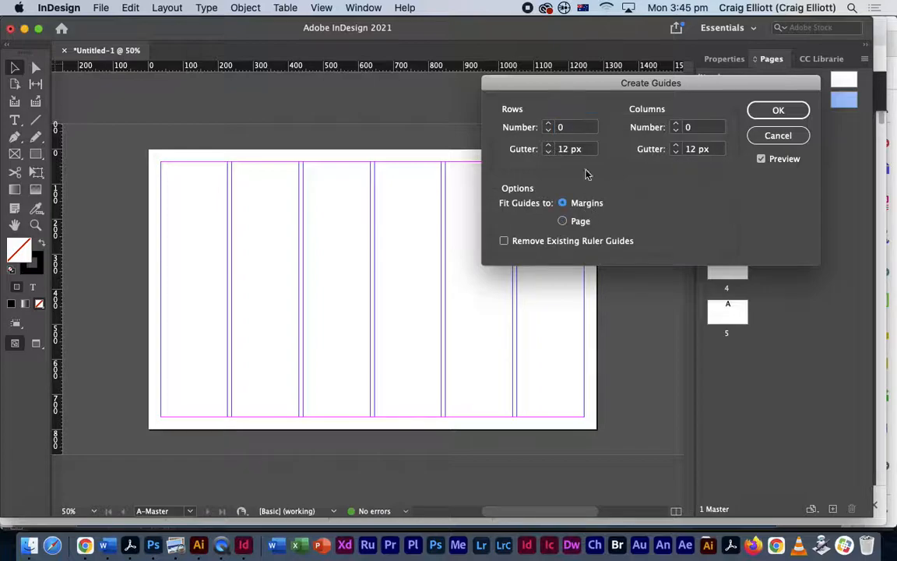
{"action": "left_click", "coordinate": [548, 124]}
{"action": "left_click", "coordinate": [548, 124]}
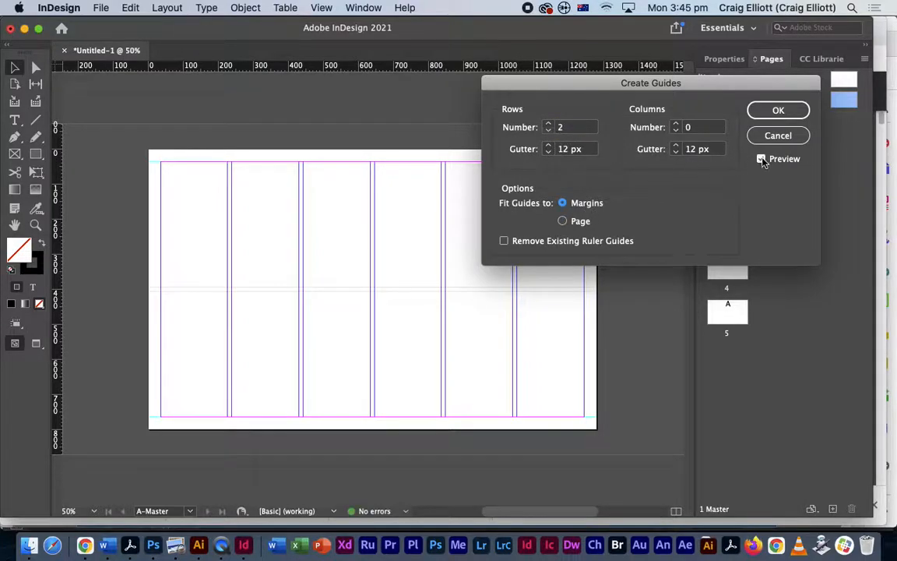
{"action": "left_click", "coordinate": [548, 124]}
{"action": "left_click", "coordinate": [548, 124]}
{"action": "left_click", "coordinate": [548, 124]}
{"action": "left_click", "coordinate": [548, 124]}
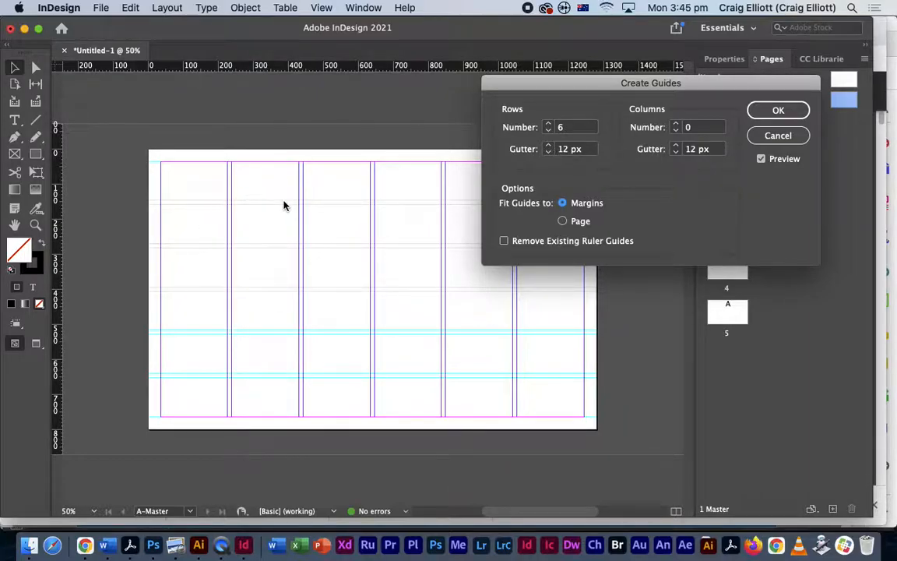
{"action": "left_click", "coordinate": [547, 125]}
{"action": "left_click", "coordinate": [547, 124]}
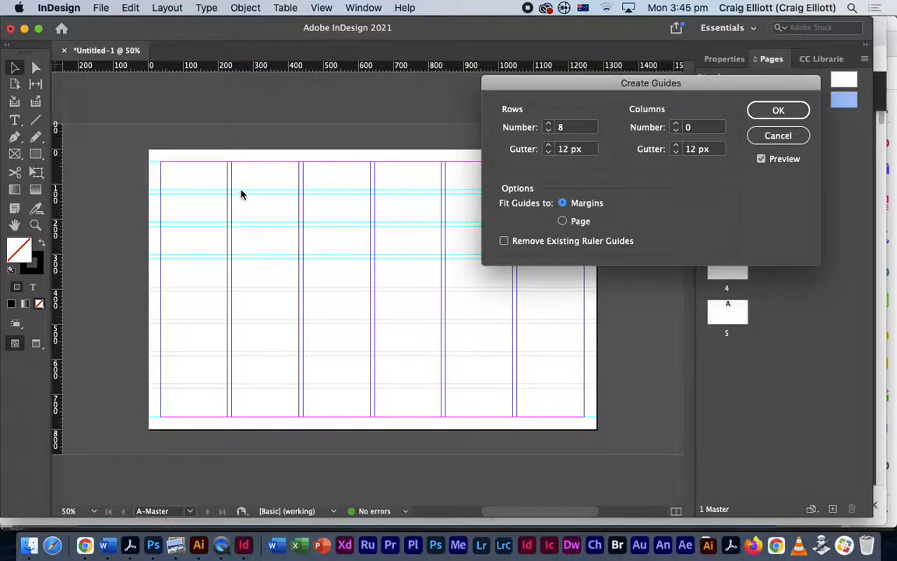
{"action": "left_click", "coordinate": [778, 109]}
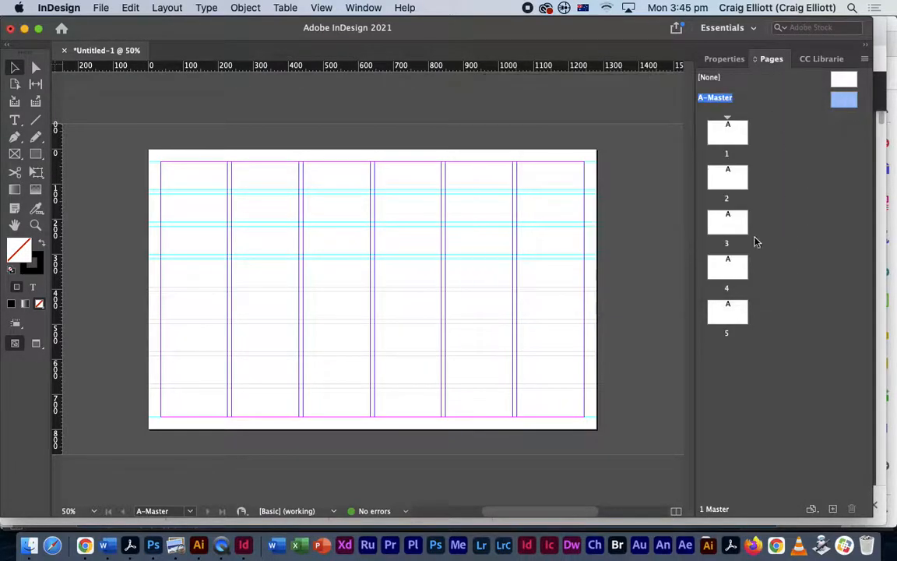
- View page 1 with the new row guides
{"action": "double_click", "coordinate": [735, 133]}
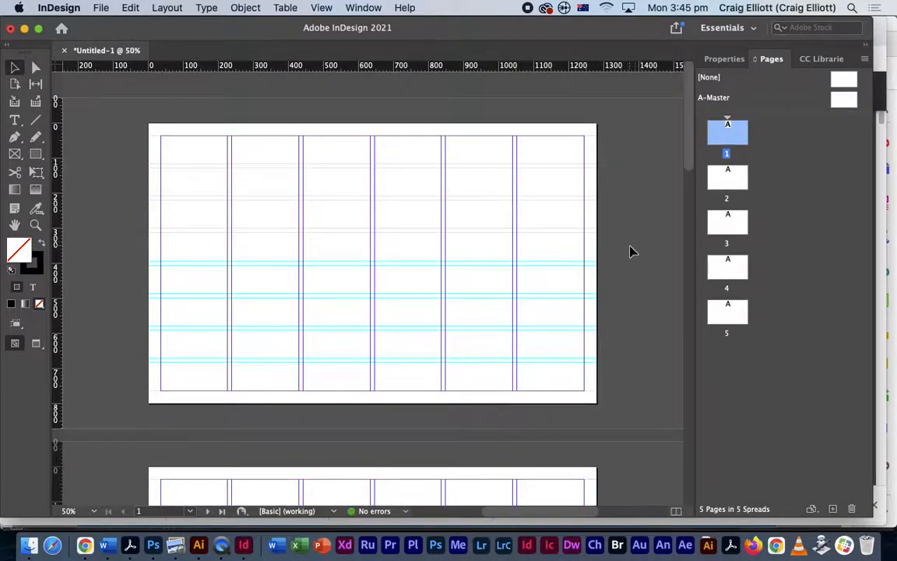
{"action": "left_click_drag", "start_coordinate": [692, 158], "coordinate": [686, 122]}
{"action": "left_click", "coordinate": [101, 8]}
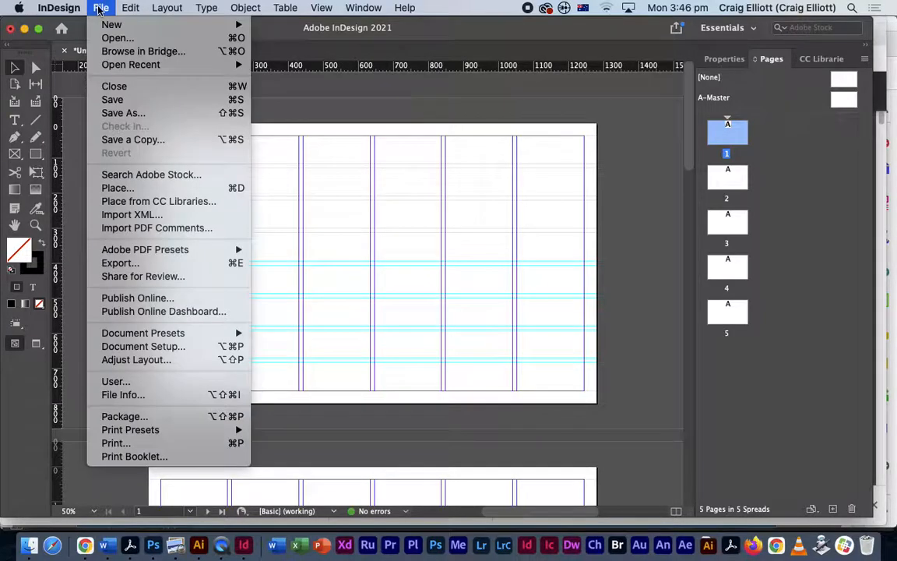
- Start Save As and browse into the Digital Skills folder
{"action": "left_click", "coordinate": [111, 99]}
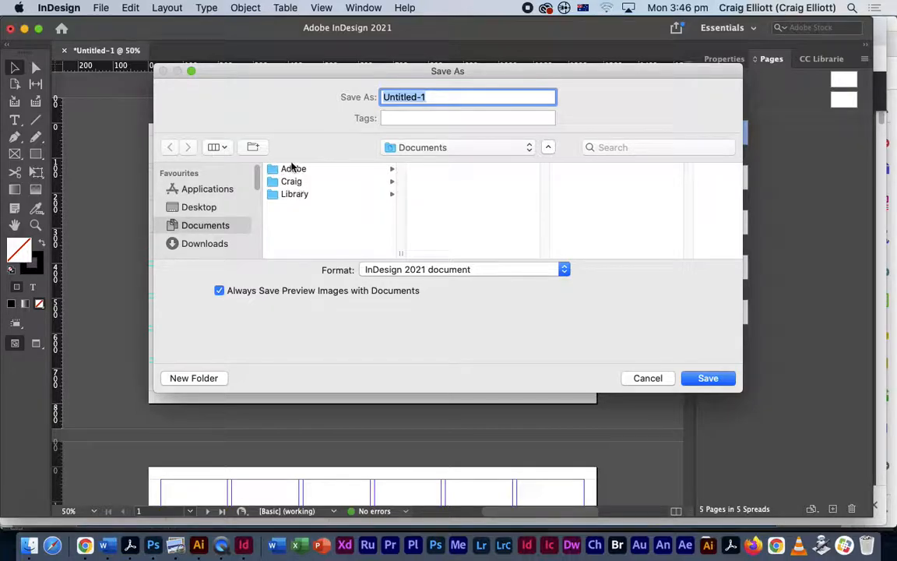
{"action": "left_click", "coordinate": [293, 184]}
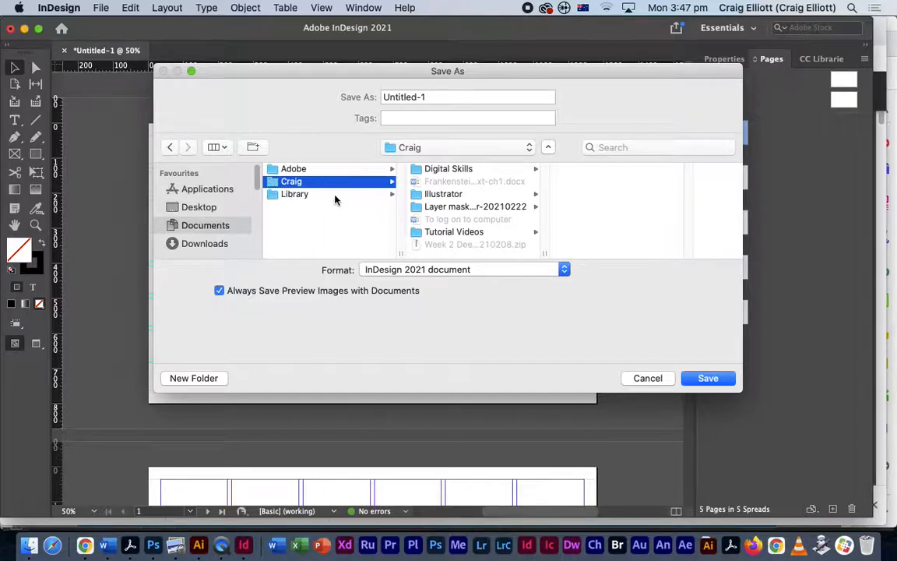
{"action": "left_click", "coordinate": [445, 169]}
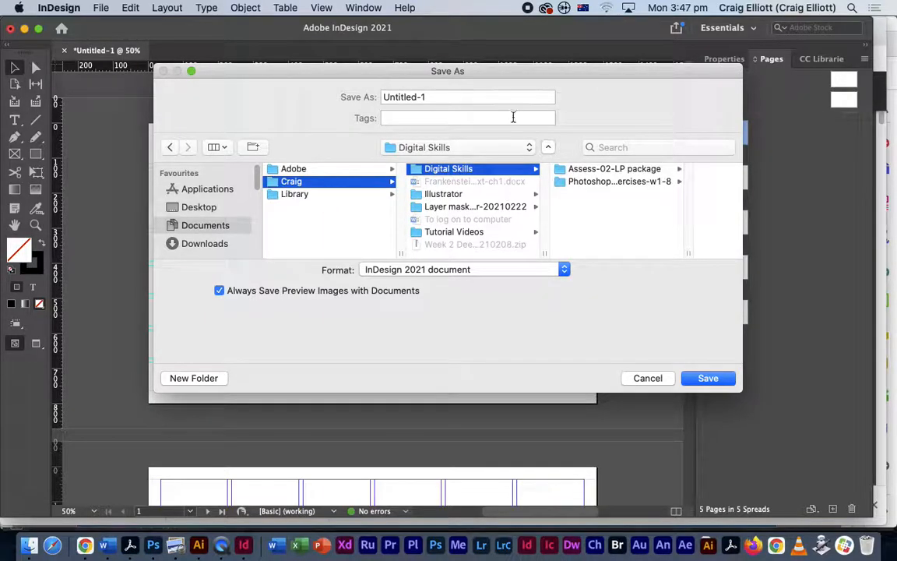
- Create a new folder named 'Assess-03-Web Prototype' inside Digital Skills
{"action": "left_click", "coordinate": [193, 379]}
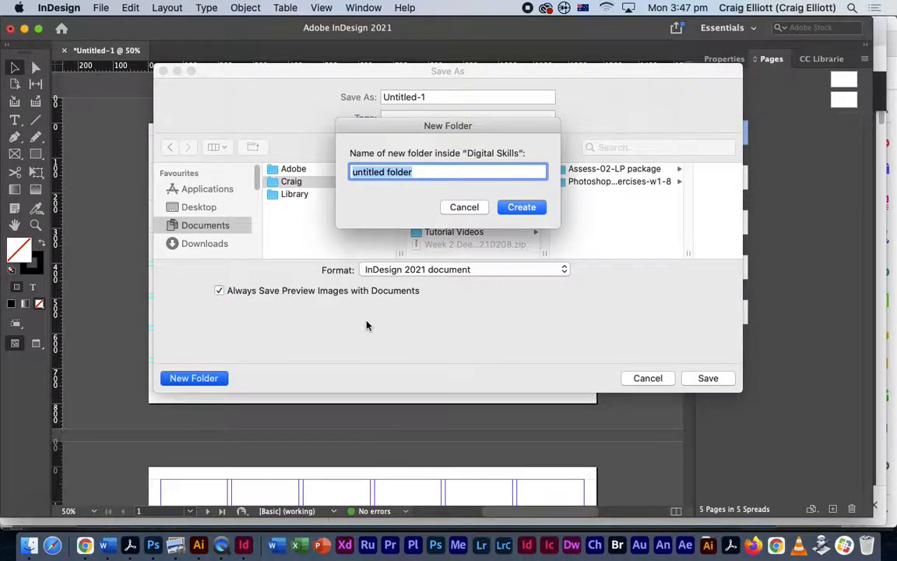
{"action": "type", "text": "Assess"}
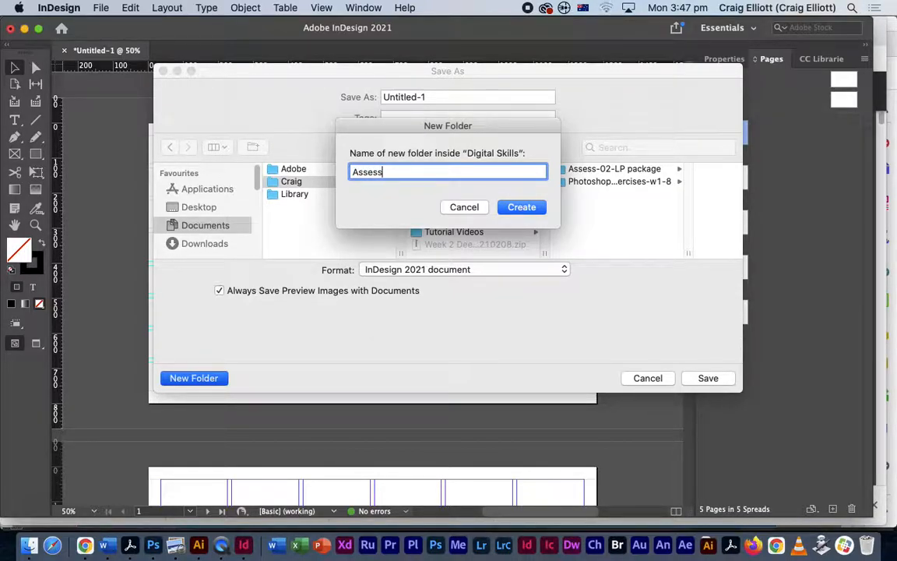
{"action": "type", "text": "-03- Web Prototype"}
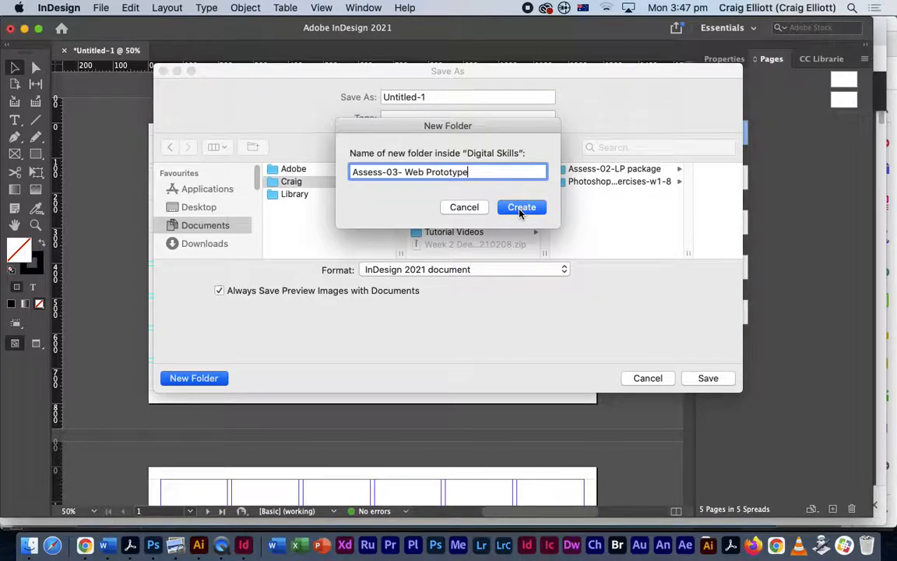
{"action": "left_click", "coordinate": [403, 172]}
{"action": "key", "text": "BackSpace"}
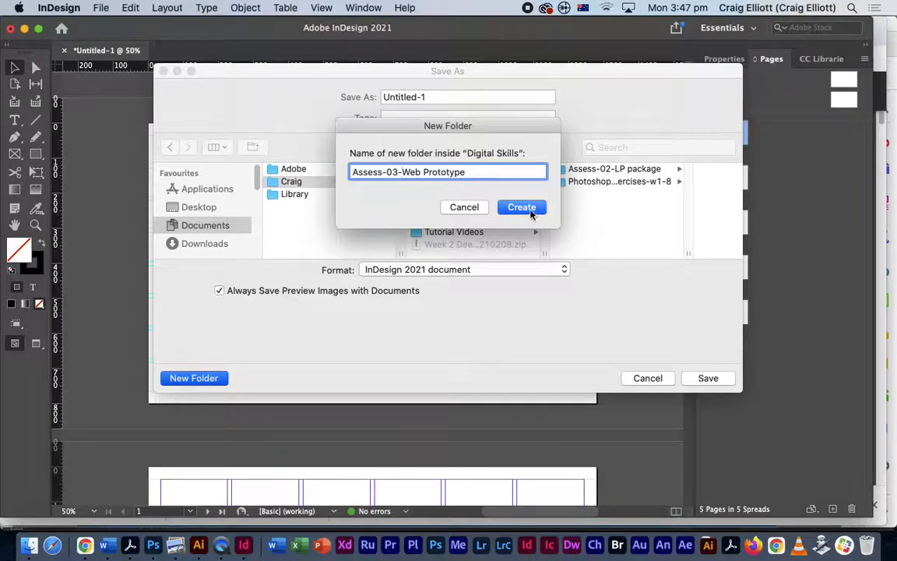
{"action": "left_click", "coordinate": [516, 208]}
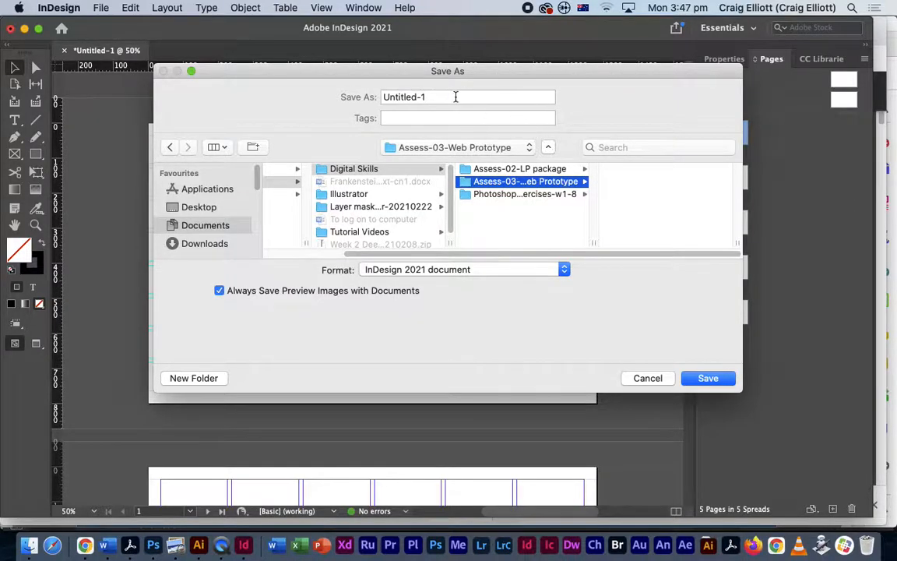
- Replace the Untitled-1 file name with 'SeaSnake-resort-01'
{"action": "left_click_drag", "start_coordinate": [456, 96], "coordinate": [382, 97]}
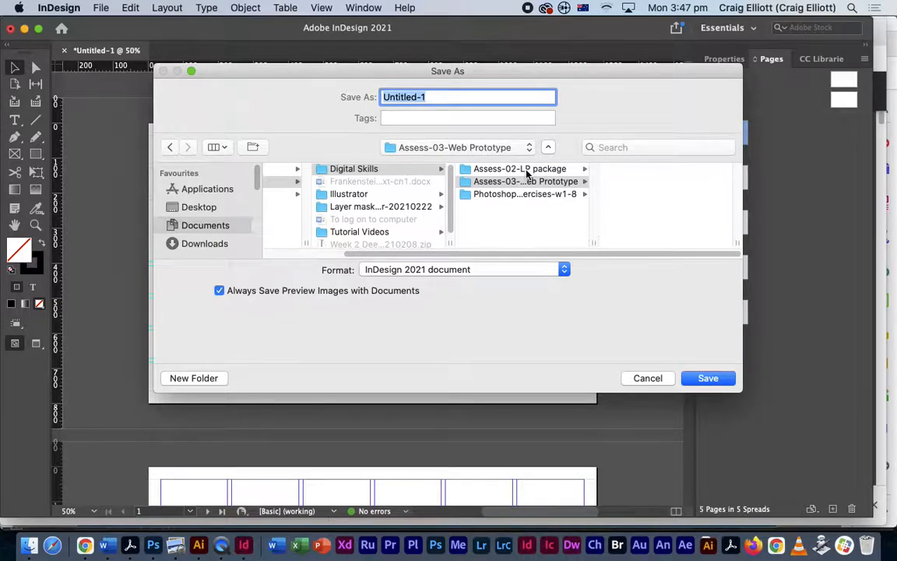
{"action": "type", "text": "S"}
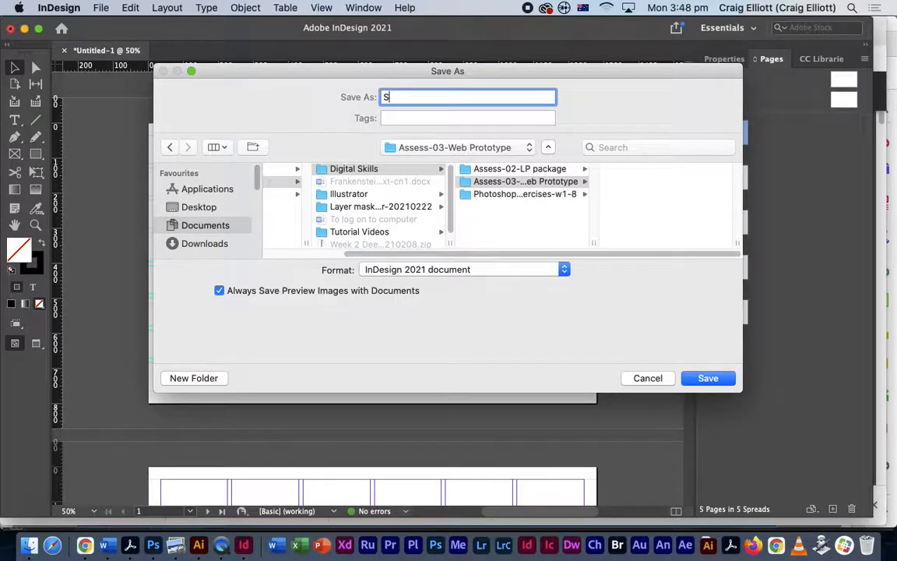
{"action": "type", "text": "eaSnake-resort"}
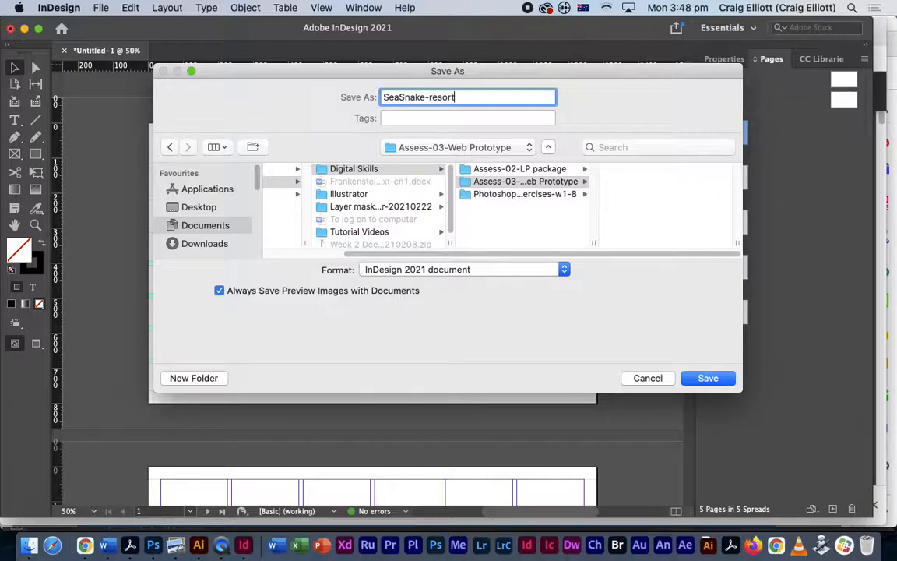
{"action": "type", "text": "-01"}
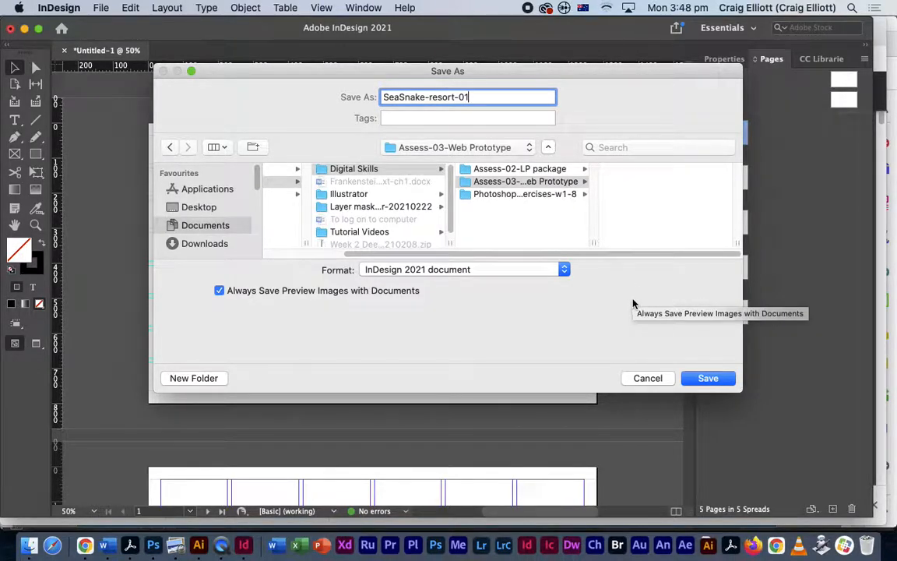
- Keep the InDesign 2021 document format and save SeaSnake-resort-01.indd into the new folder
{"action": "left_click", "coordinate": [565, 271]}
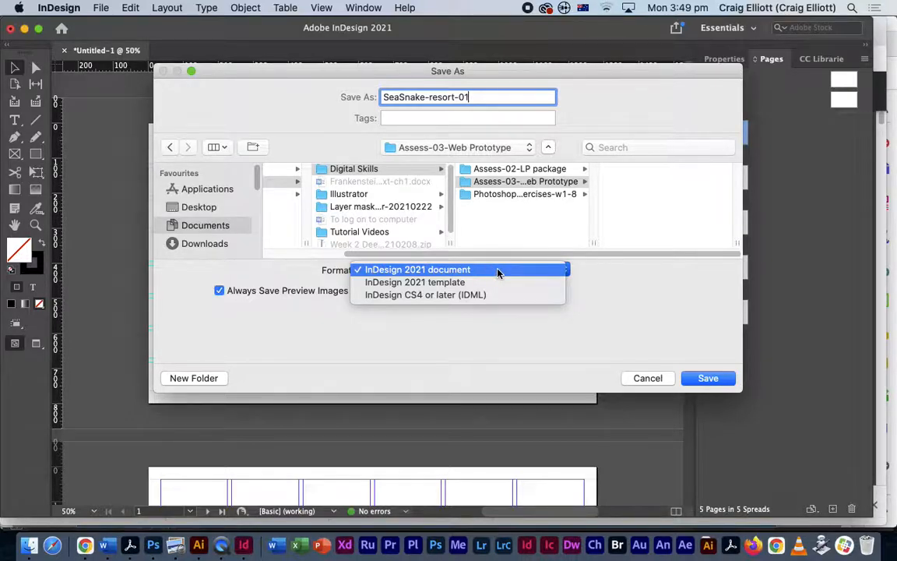
{"action": "left_click", "coordinate": [708, 379]}
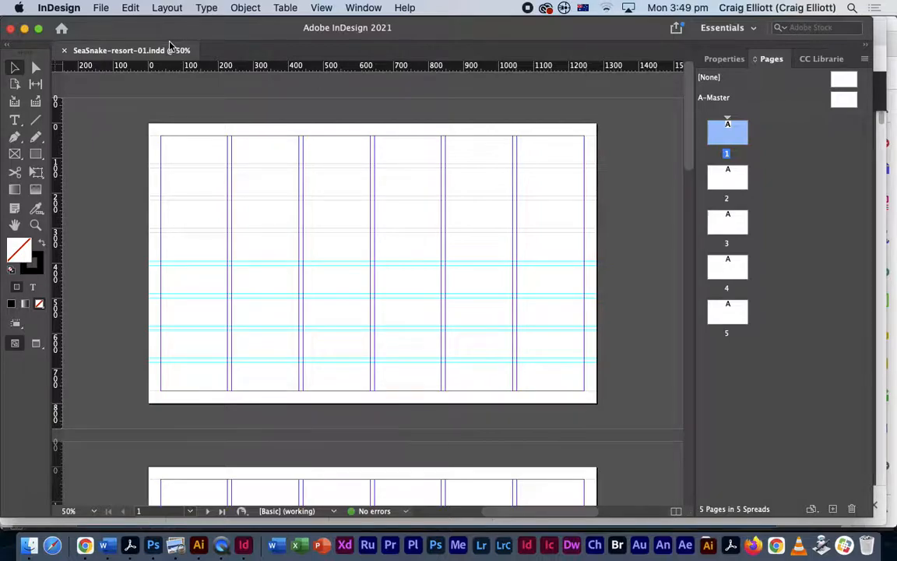
{"action": "left_click", "coordinate": [101, 8]}
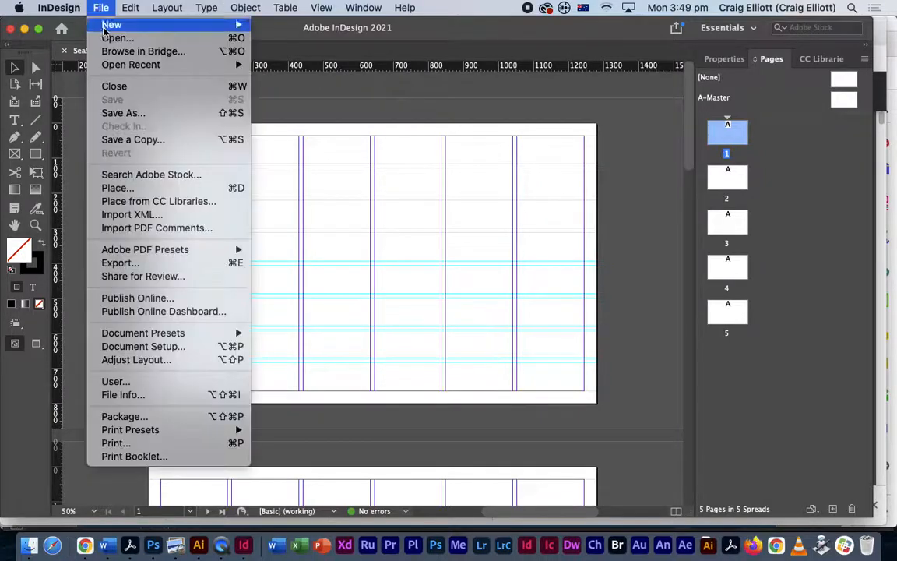
{"action": "left_click", "coordinate": [118, 112]}
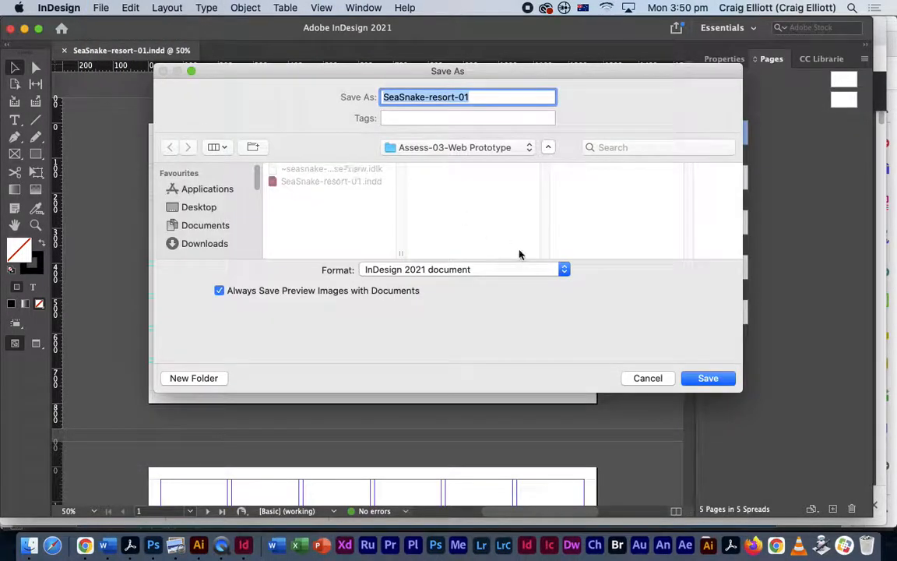
{"action": "left_click", "coordinate": [566, 268]}
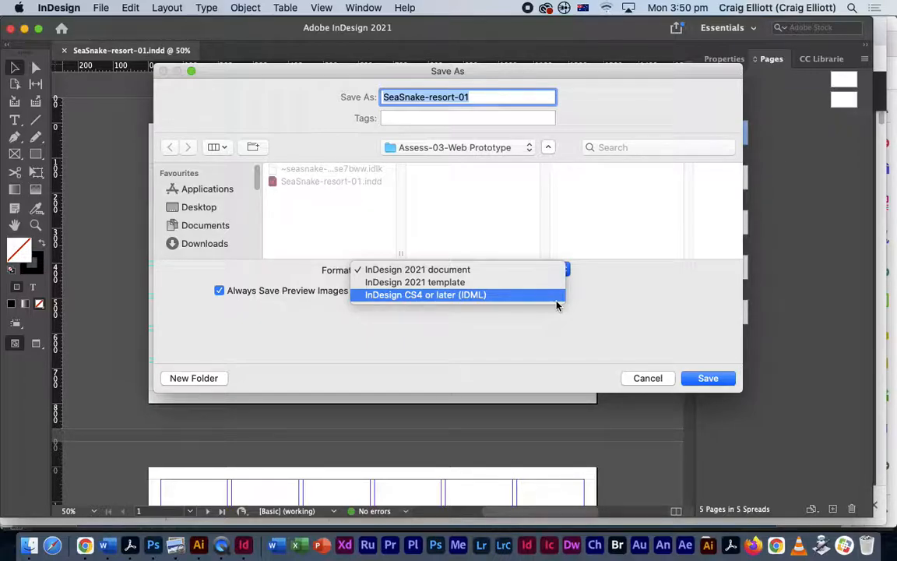
{"action": "left_click", "coordinate": [483, 297]}
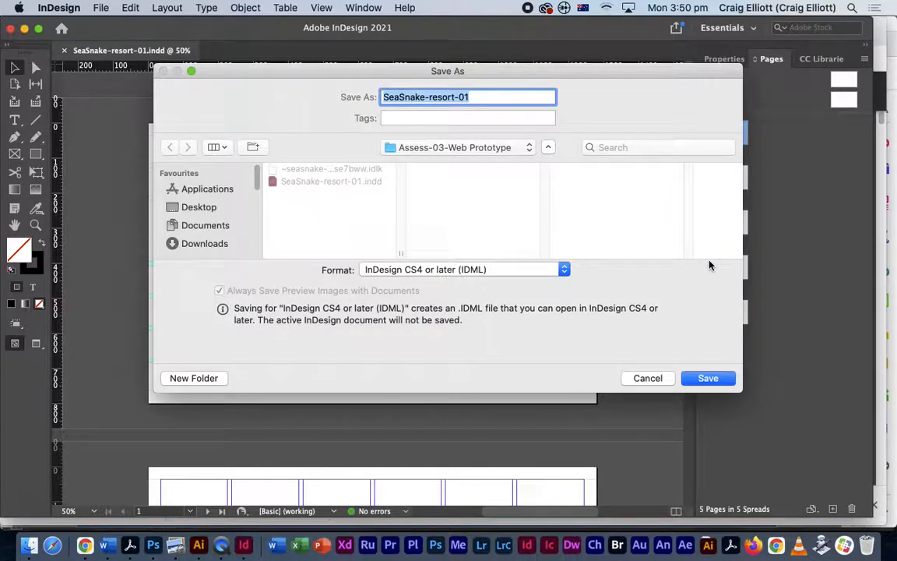
{"action": "left_click", "coordinate": [654, 381]}
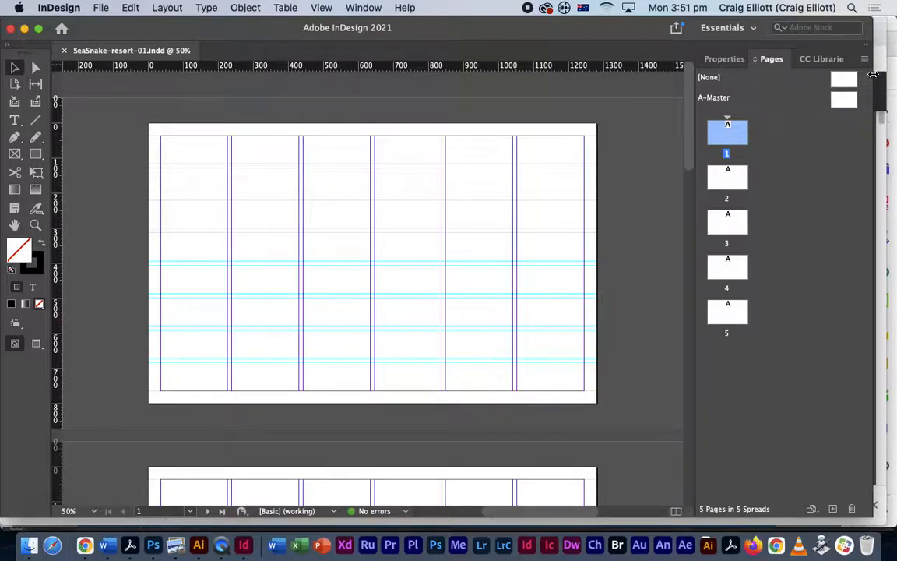
- Review pages 2 to 4, then return to page 1 with the Rectangle Frame Tool active
{"action": "left_click_drag", "start_coordinate": [692, 140], "coordinate": [699, 272]}
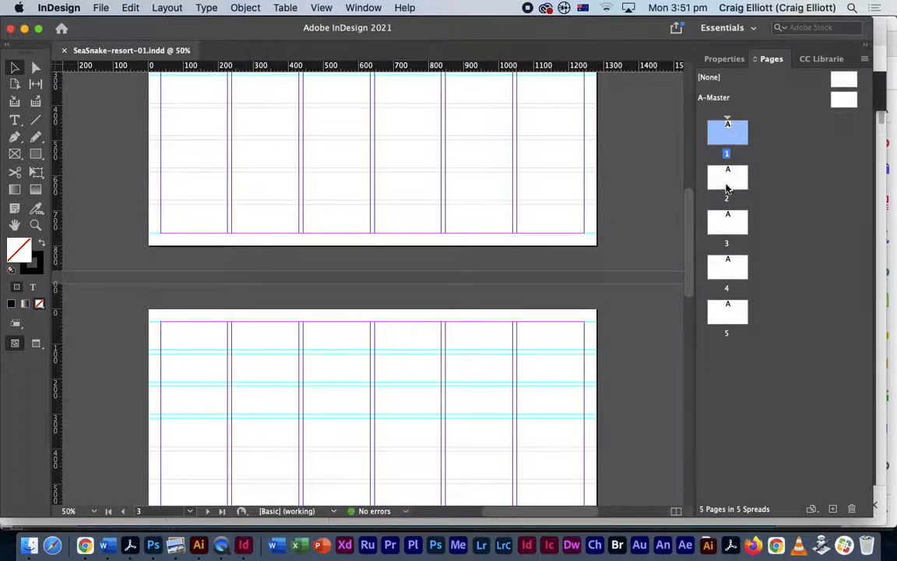
{"action": "left_click", "coordinate": [728, 185]}
{"action": "left_click", "coordinate": [731, 228]}
{"action": "left_click", "coordinate": [730, 266]}
{"action": "left_click_drag", "start_coordinate": [693, 202], "coordinate": [684, 71]}
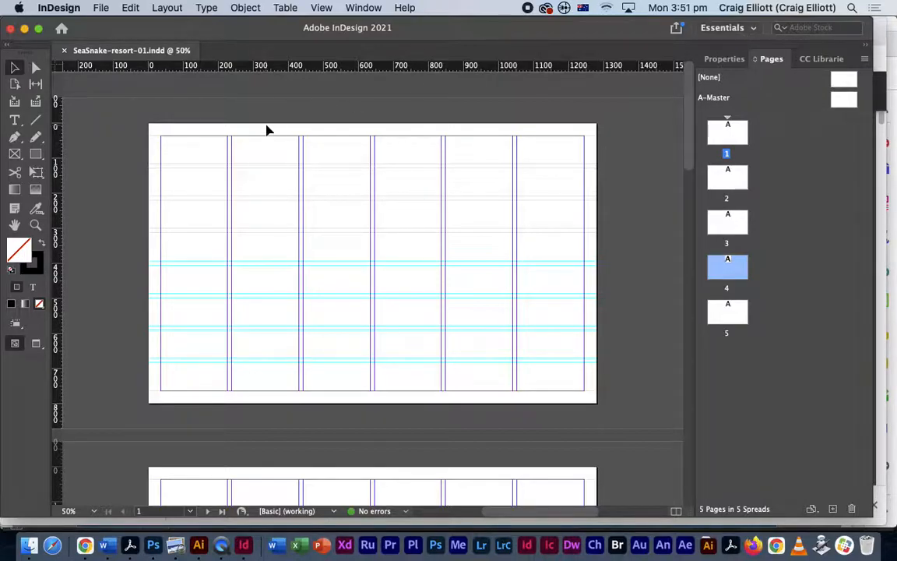
{"action": "left_click", "coordinate": [16, 155]}
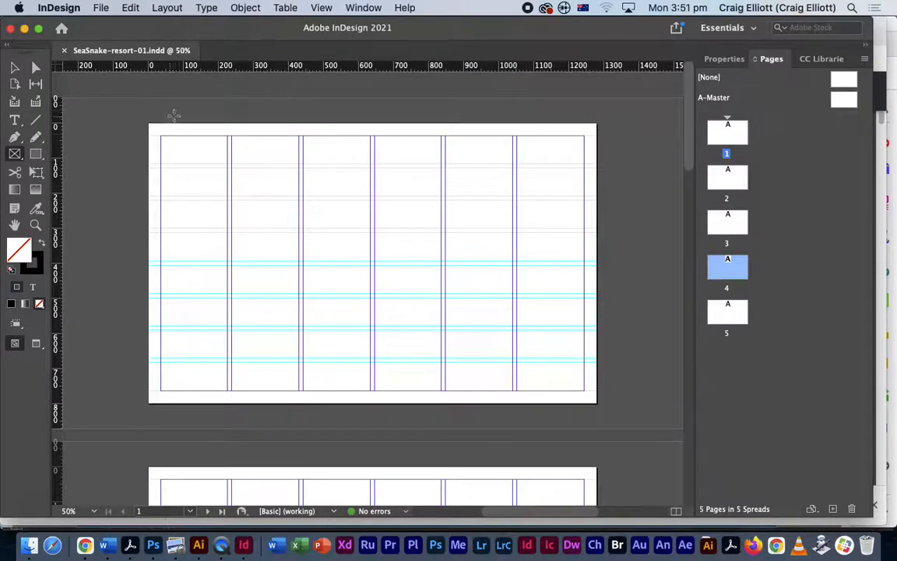
{"action": "left_click", "coordinate": [15, 155]}
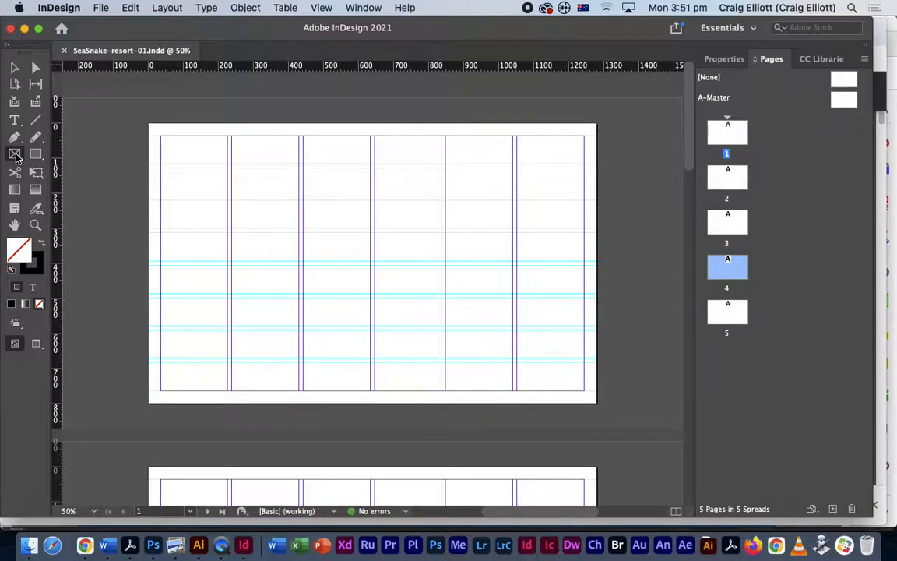
{"action": "left_click", "coordinate": [347, 8]}
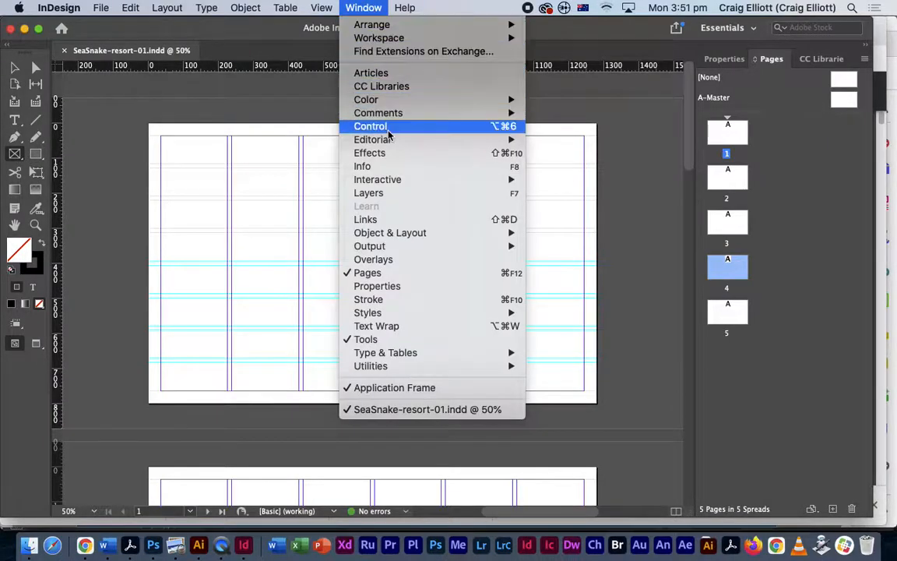
{"action": "mouse_move", "coordinate": [436, 180]}
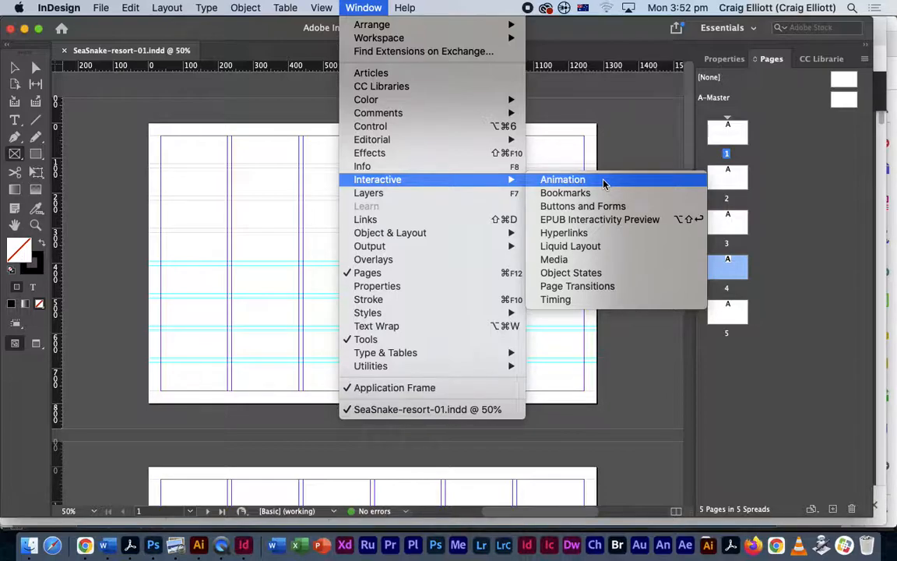
{"action": "left_click", "coordinate": [370, 8]}
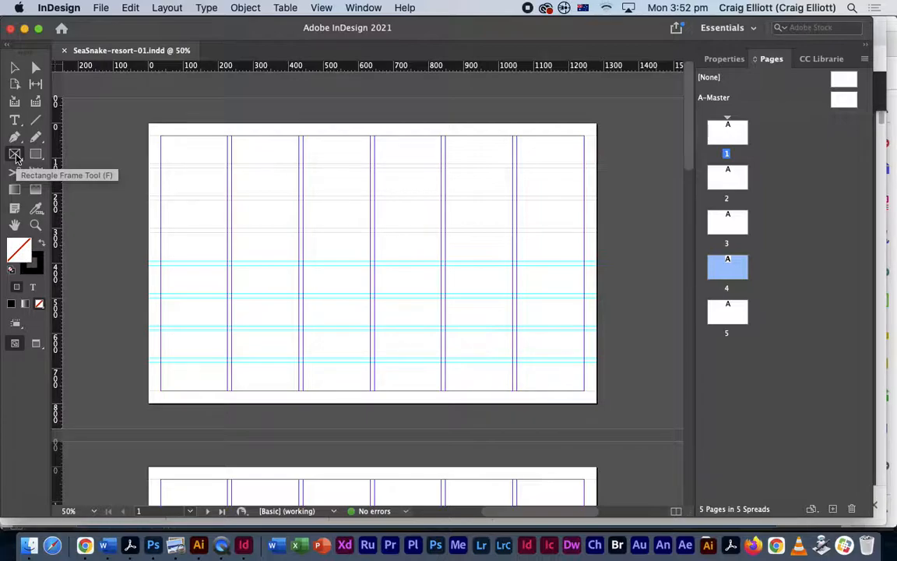
- Draw a full-width 1280 × 134 px RGB Cyan header frame, then switch to Photoshop
{"action": "left_click_drag", "start_coordinate": [151, 125], "coordinate": [603, 169]}
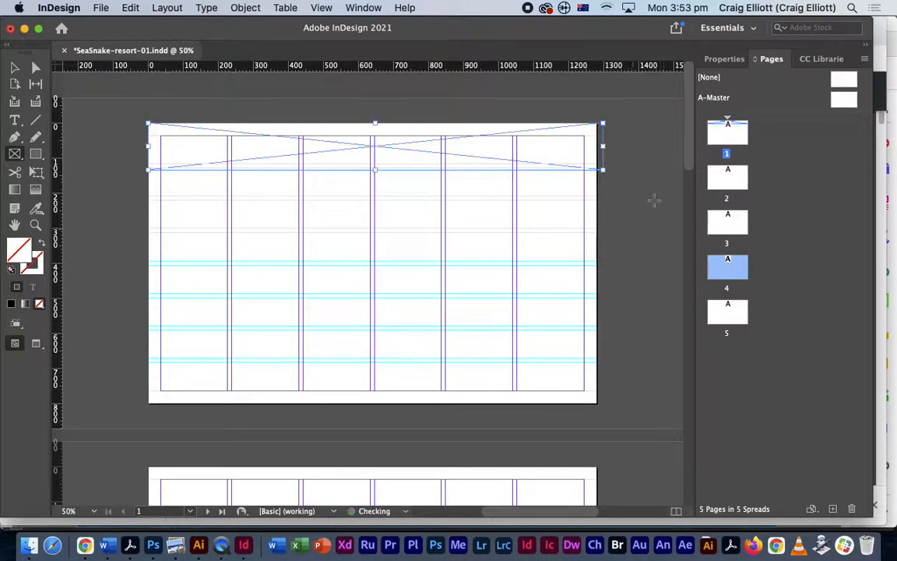
{"action": "key", "text": "v"}
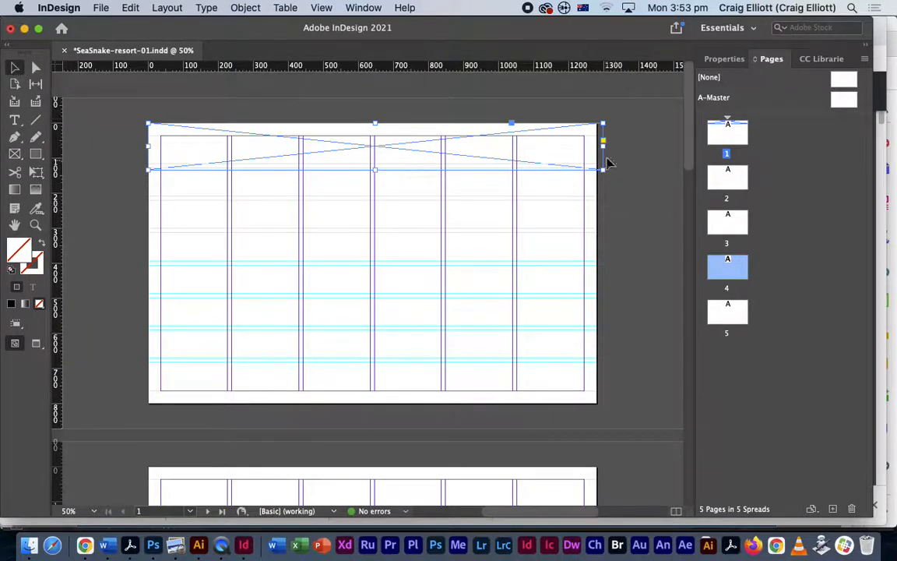
{"action": "left_click_drag", "start_coordinate": [603, 145], "coordinate": [597, 147]}
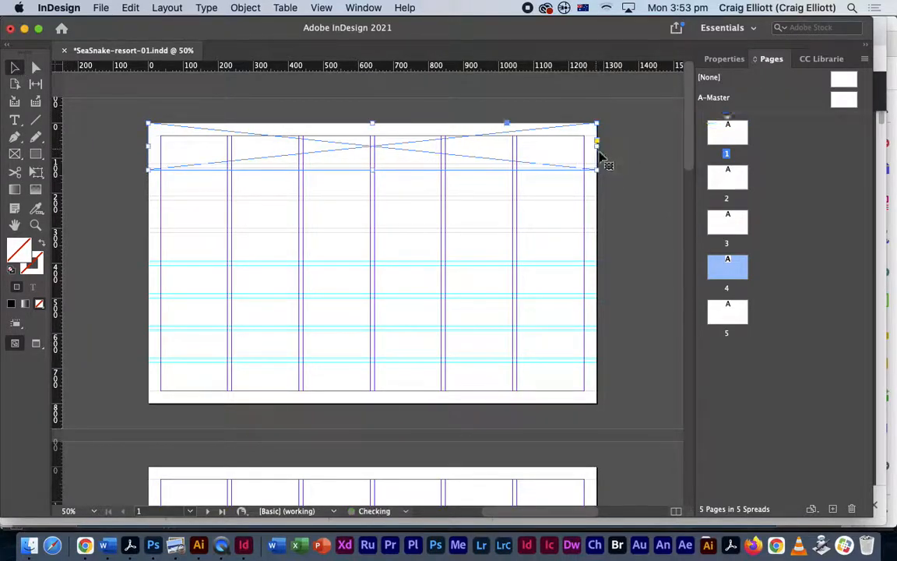
{"action": "left_click", "coordinate": [725, 59]}
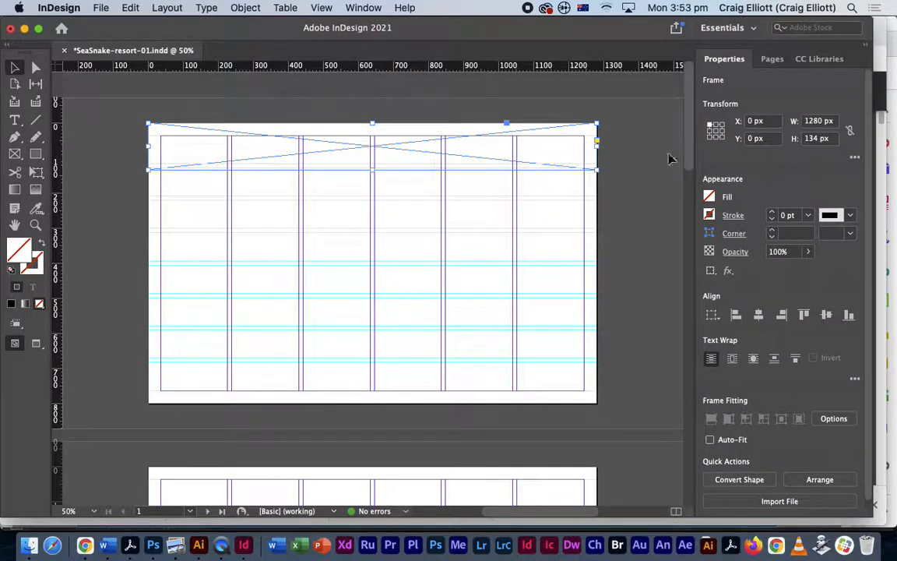
{"action": "left_click", "coordinate": [710, 198]}
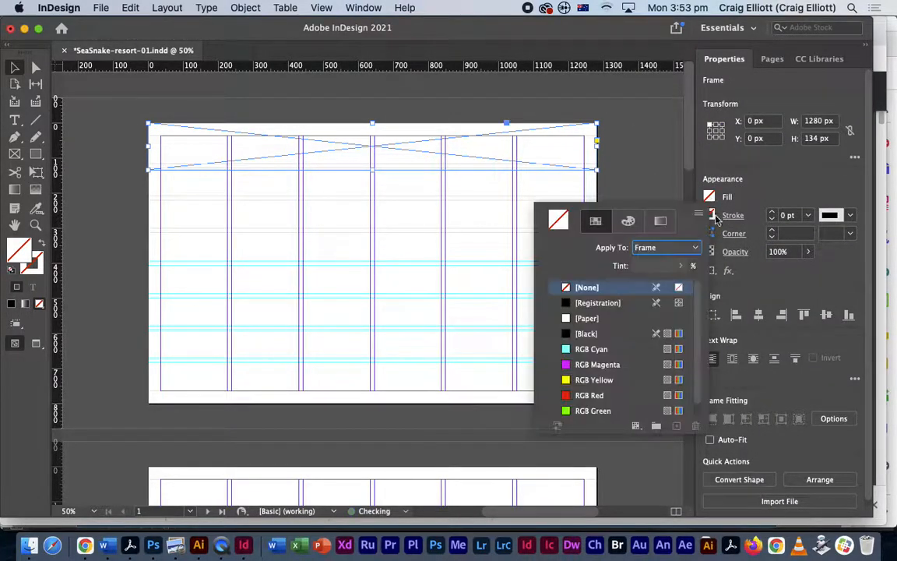
{"action": "left_click", "coordinate": [610, 352]}
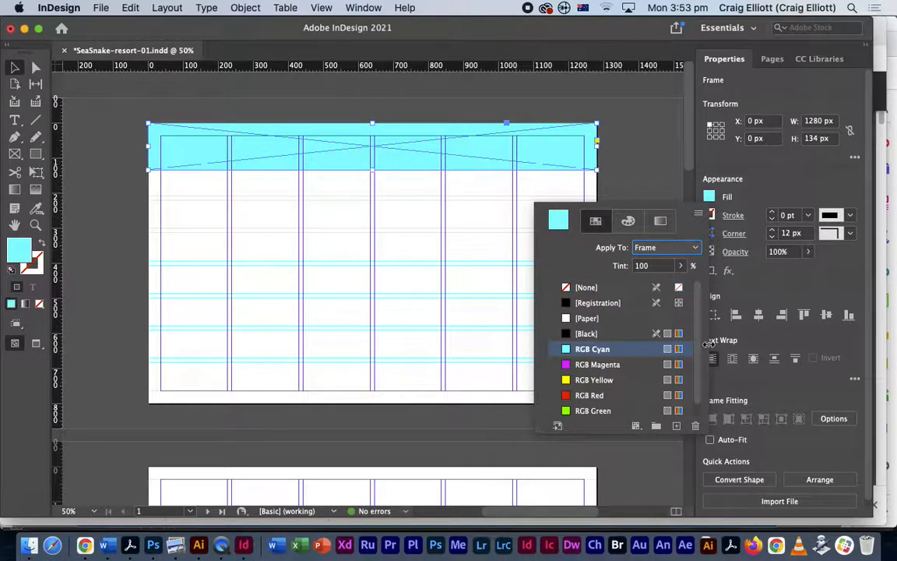
{"action": "left_click", "coordinate": [642, 185]}
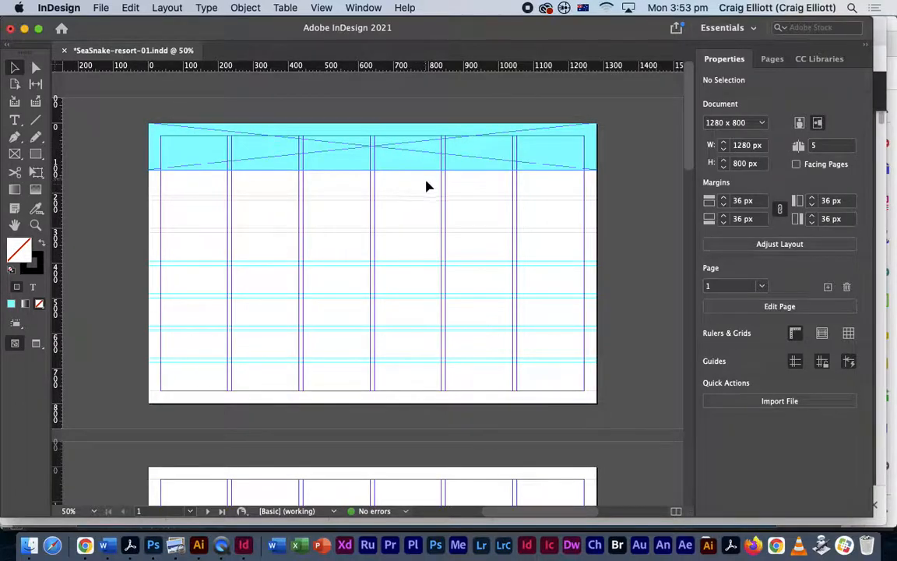
{"action": "key", "text": "super+Tab"}
{"action": "left_click", "coordinate": [406, 269]}
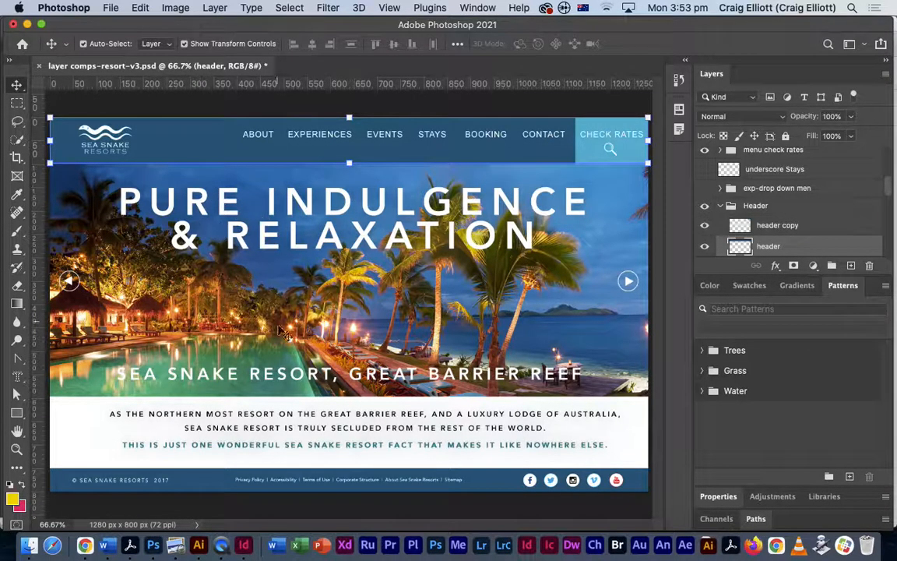
- Switch between the Photoshop mockup and InDesign, ending on the SeaSnake-resort-01 layout
{"action": "key", "text": "super+Tab"}
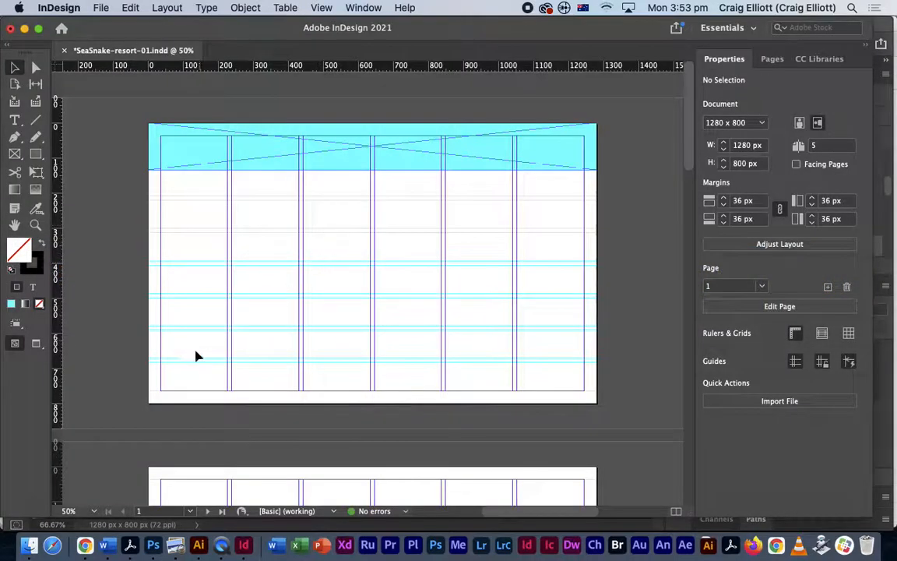
{"action": "key", "text": "super+Tab"}
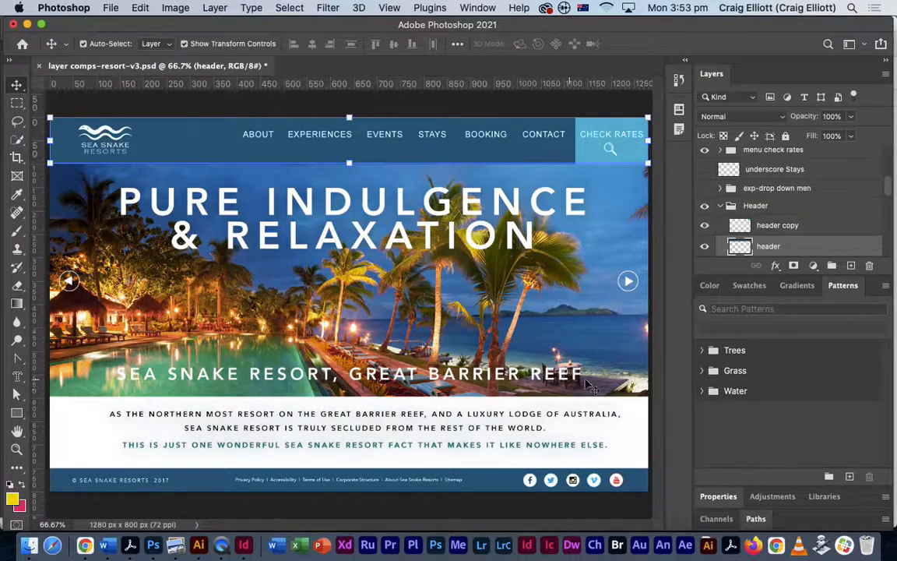
{"action": "key", "text": "super+Tab"}
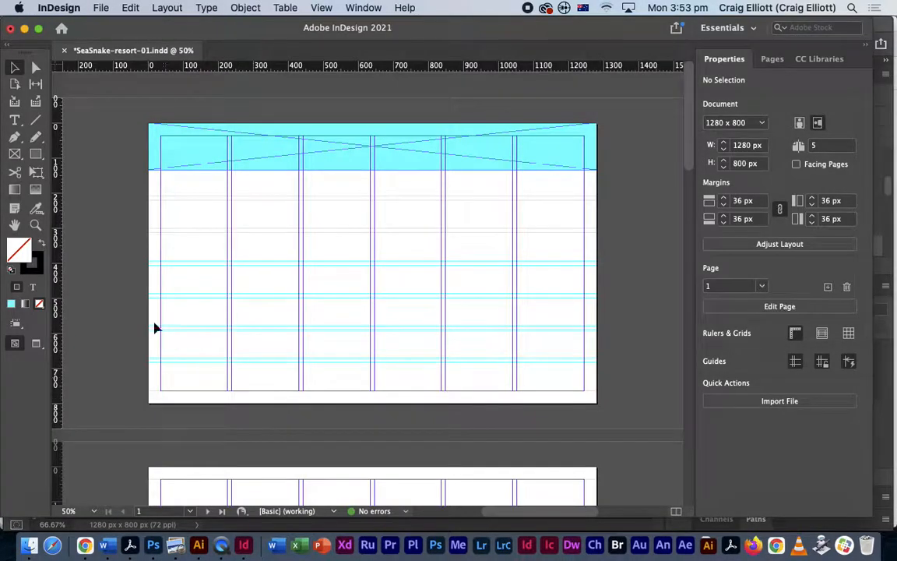
- Draw a frame across the bottom of page 1 and stretch it to the left edge
{"action": "left_click", "coordinate": [22, 157]}
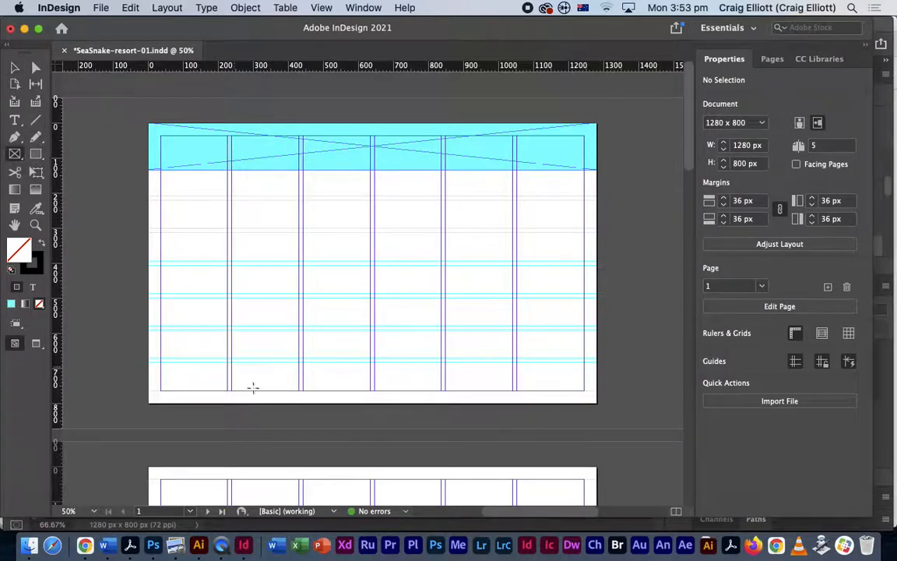
{"action": "left_click_drag", "start_coordinate": [149, 363], "coordinate": [597, 404]}
{"action": "left_click", "coordinate": [15, 69]}
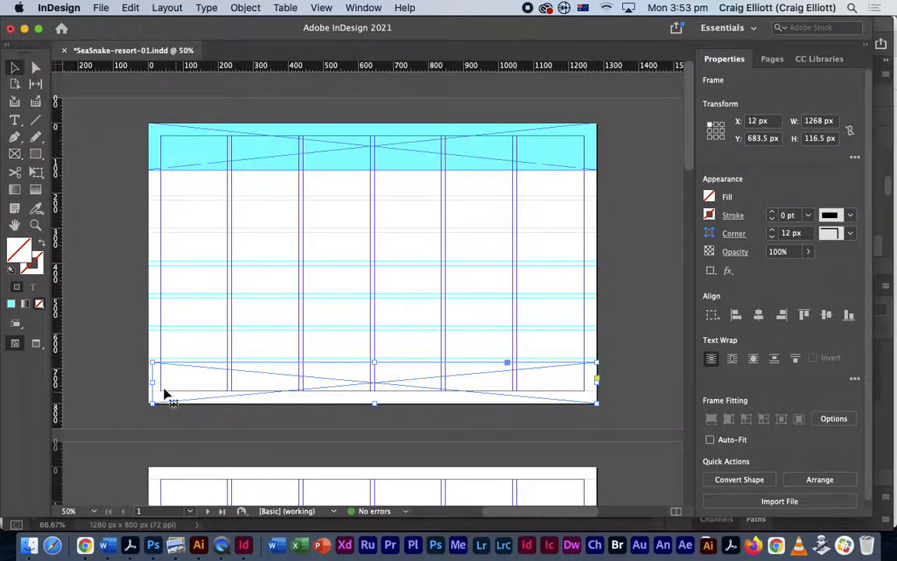
{"action": "left_click_drag", "start_coordinate": [153, 381], "coordinate": [148, 382]}
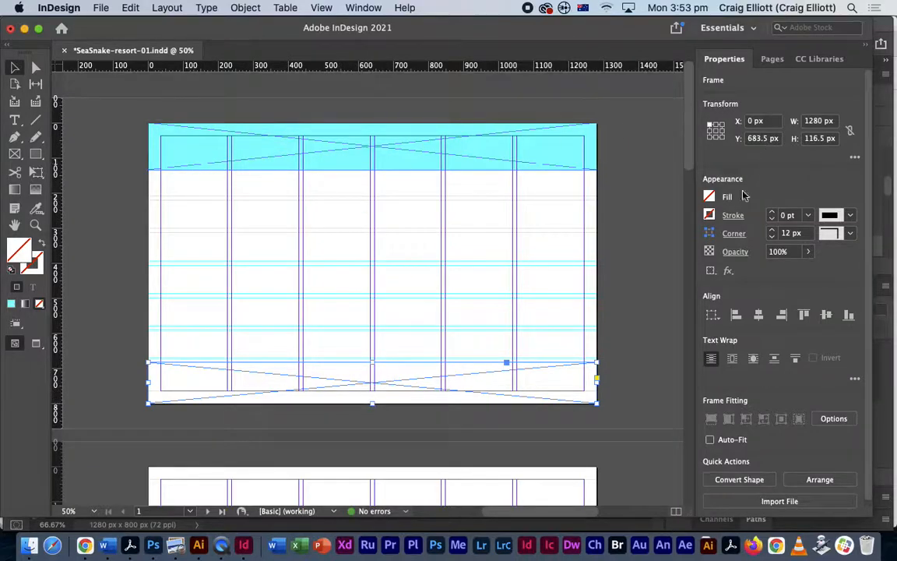
- Fill the bottom frame with [Black]
{"action": "left_click", "coordinate": [709, 196]}
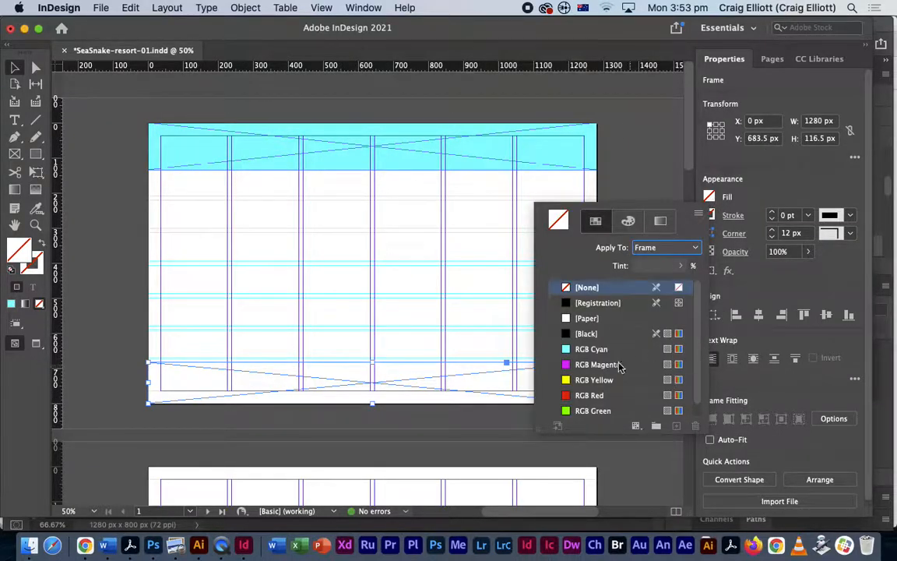
{"action": "left_click", "coordinate": [590, 334]}
{"action": "left_click", "coordinate": [103, 237]}
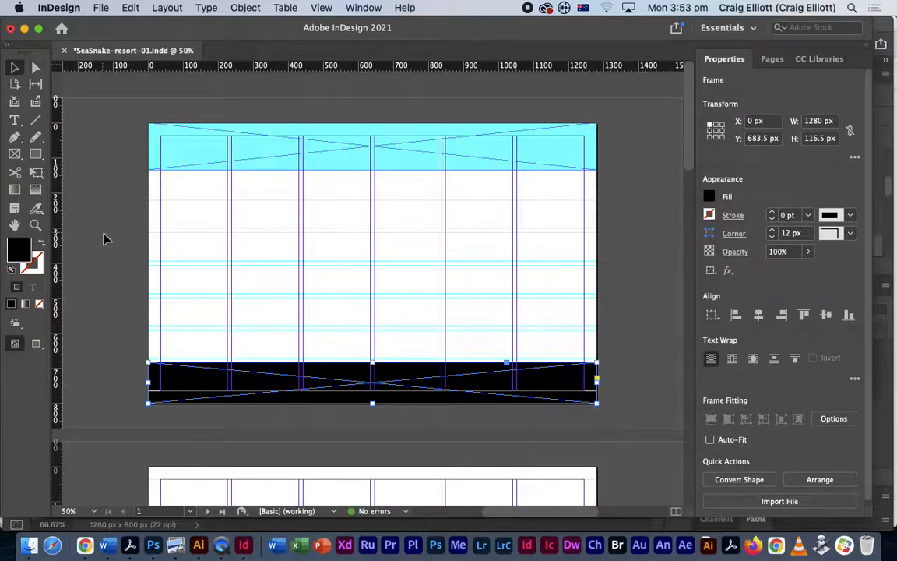
{"action": "key", "text": "super+Tab"}
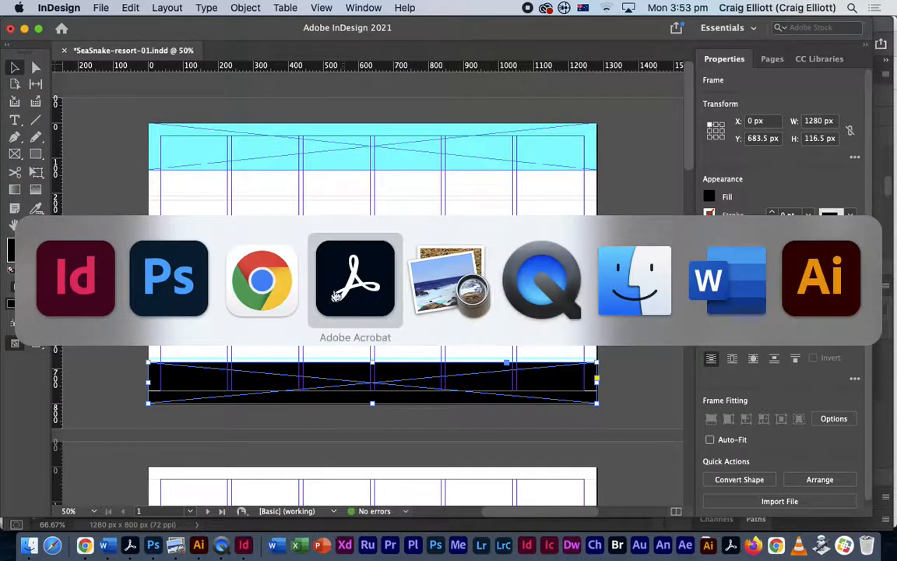
{"action": "left_click", "coordinate": [195, 282]}
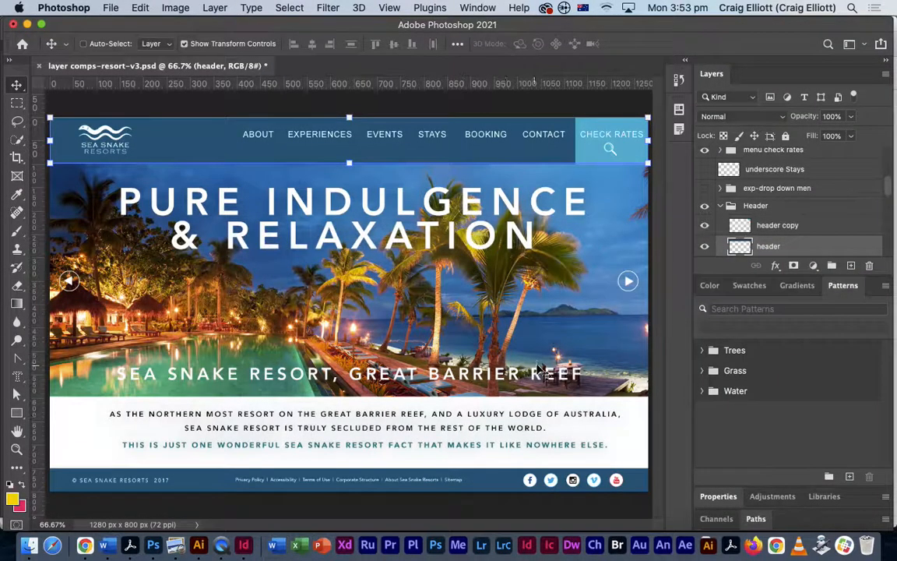
{"action": "key", "text": "super+Tab"}
{"action": "left_click", "coordinate": [314, 266]}
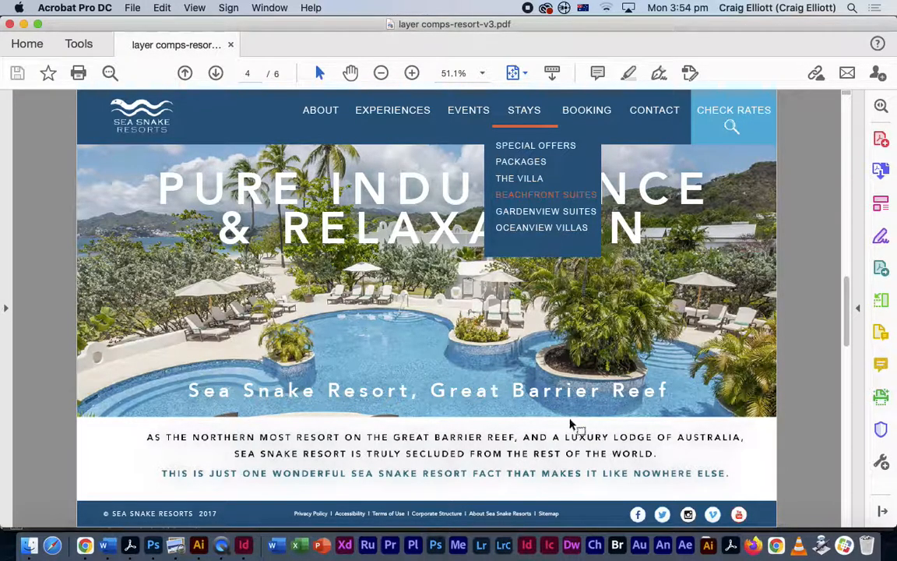
{"action": "key", "text": "super+Tab"}
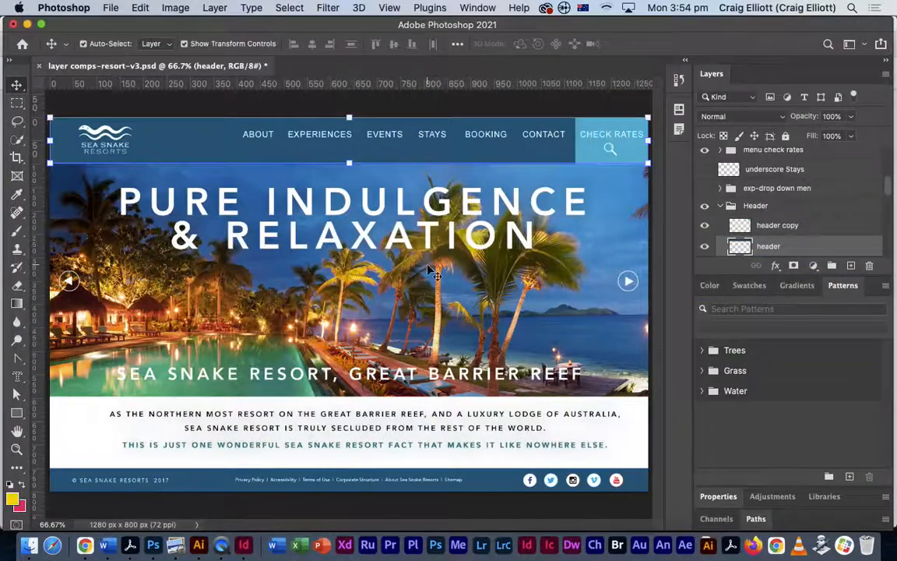
{"action": "key", "text": "super+Tab"}
{"action": "key", "text": "super+Tab"}
{"action": "key", "text": "super+Tab"}
{"action": "left_click", "coordinate": [274, 292]}
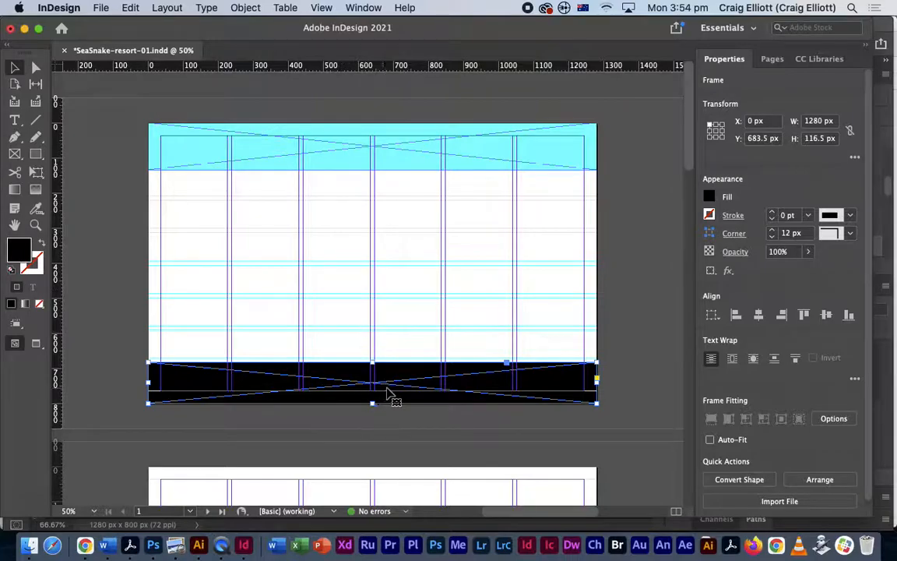
- Delete the black footer frame, leaving only the cyan header on page 1
{"action": "key", "text": "Delete"}
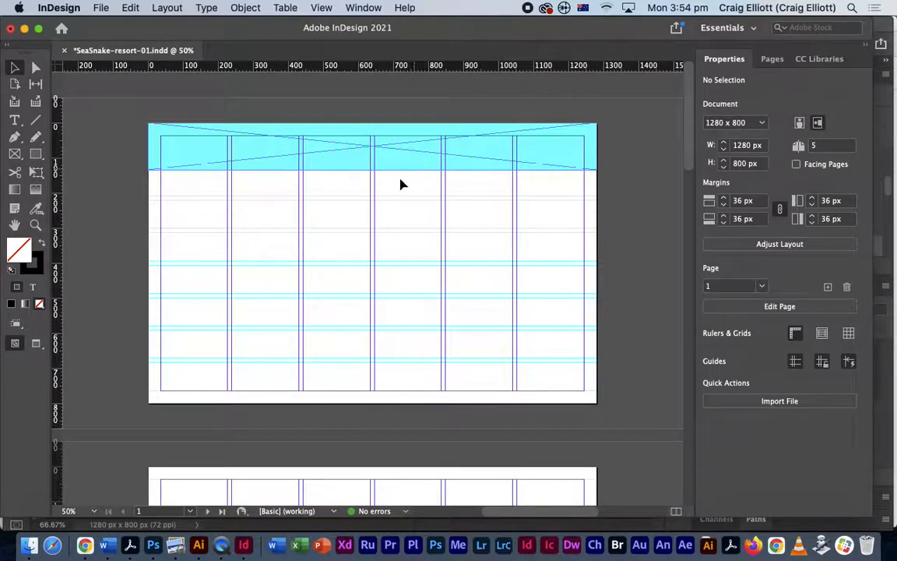
{"action": "left_click", "coordinate": [17, 156]}
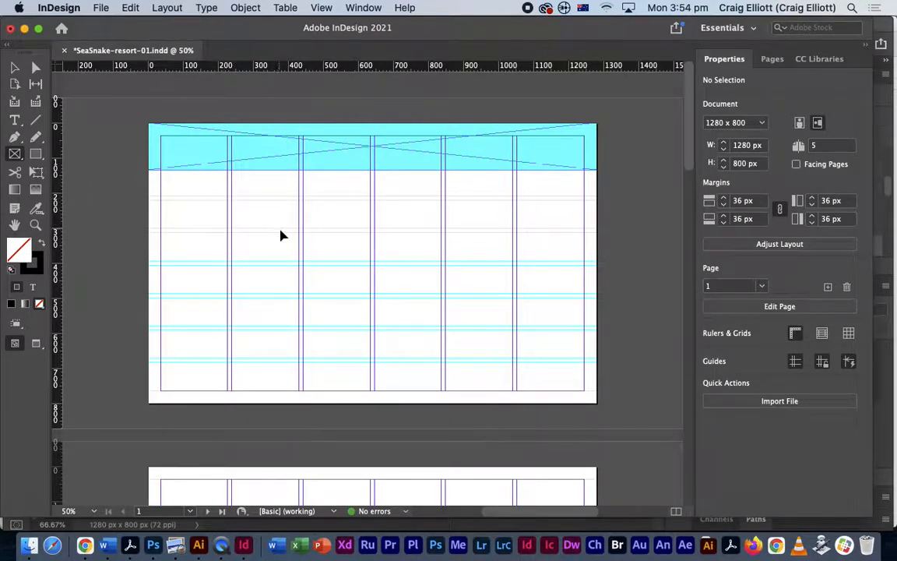
{"action": "key", "text": "super+Tab"}
- Copy the 'resort images' folder from the Web Prototype folder in Finder
{"action": "left_click", "coordinate": [645, 280]}
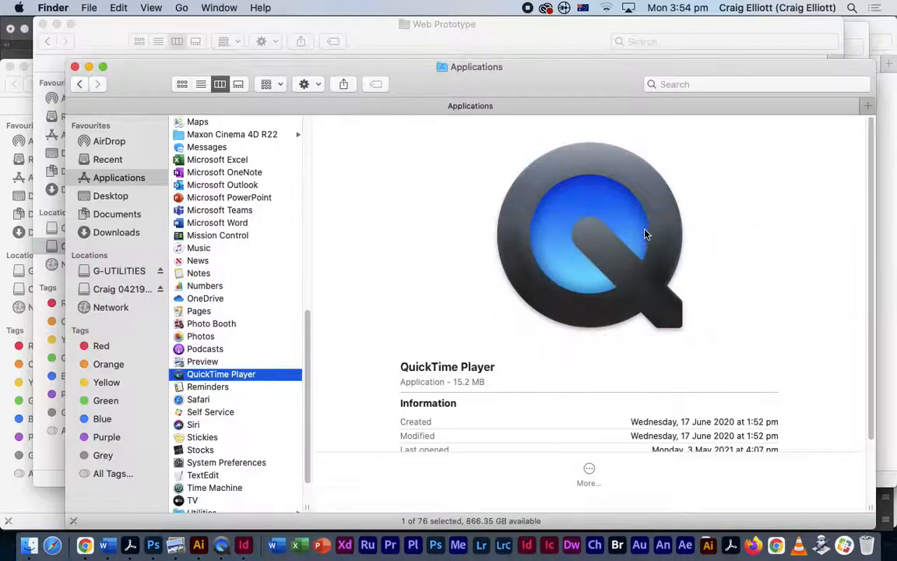
{"action": "left_click", "coordinate": [481, 49]}
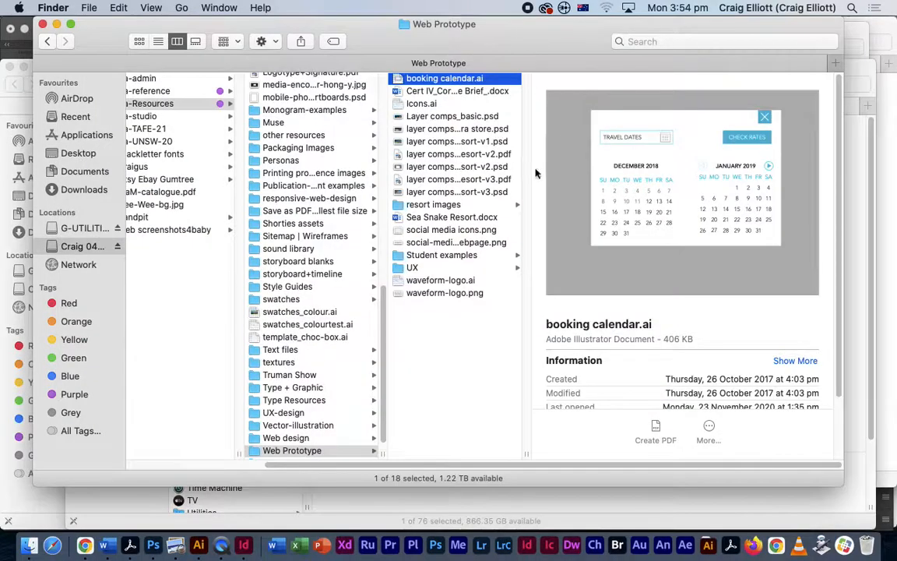
{"action": "left_click", "coordinate": [421, 204]}
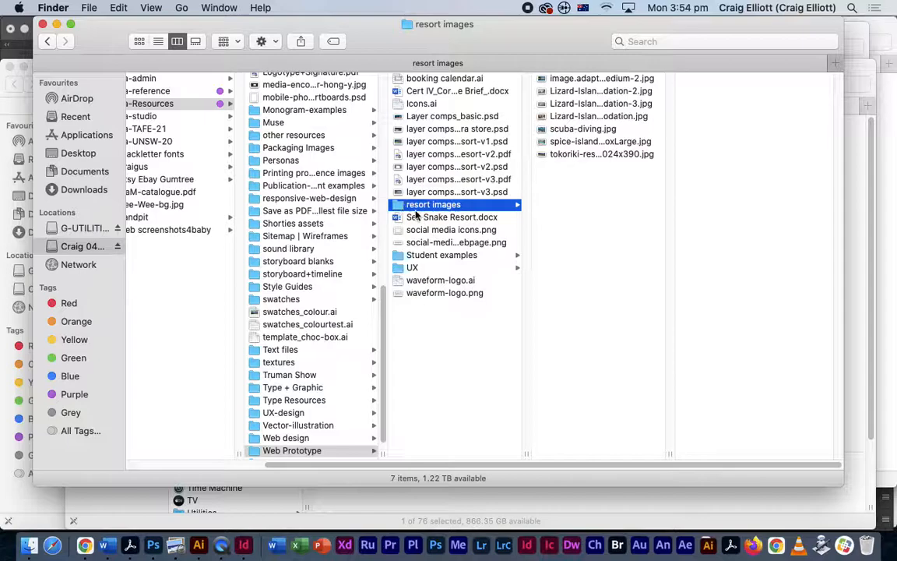
{"action": "right_click", "coordinate": [404, 206]}
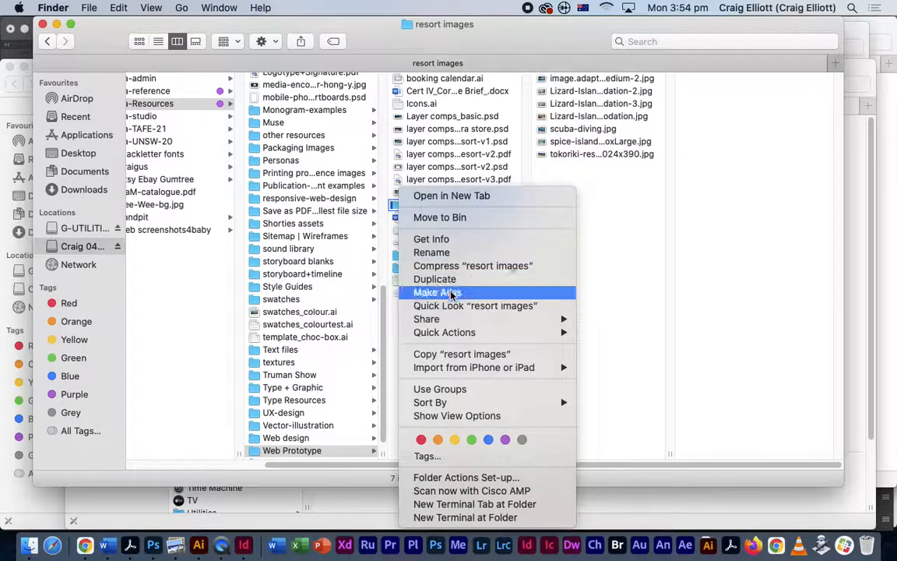
{"action": "left_click", "coordinate": [452, 354]}
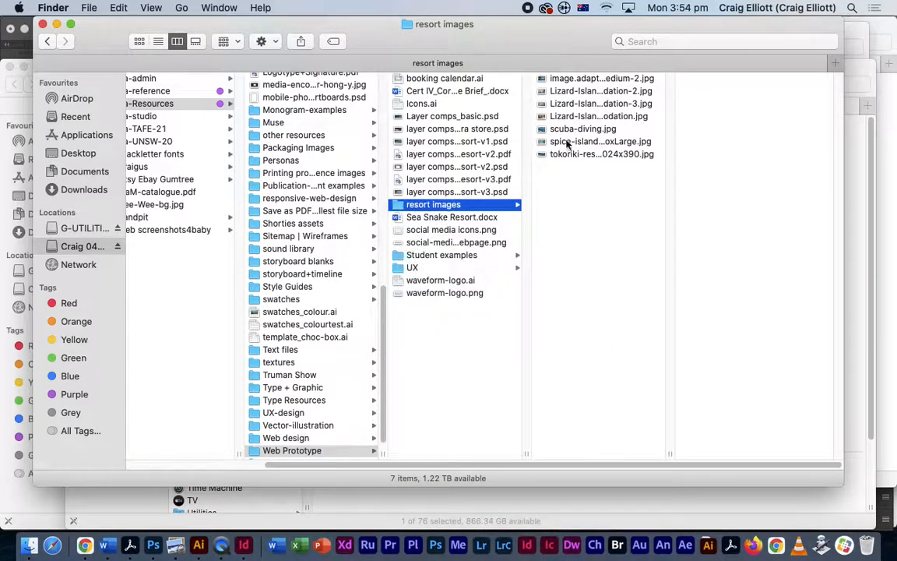
- Paste it into Documents > Digital Skills > Assess-03-Web Prototype and check its seven images
{"action": "left_click", "coordinate": [69, 171]}
{"action": "left_click", "coordinate": [130, 78]}
{"action": "left_click", "coordinate": [171, 90]}
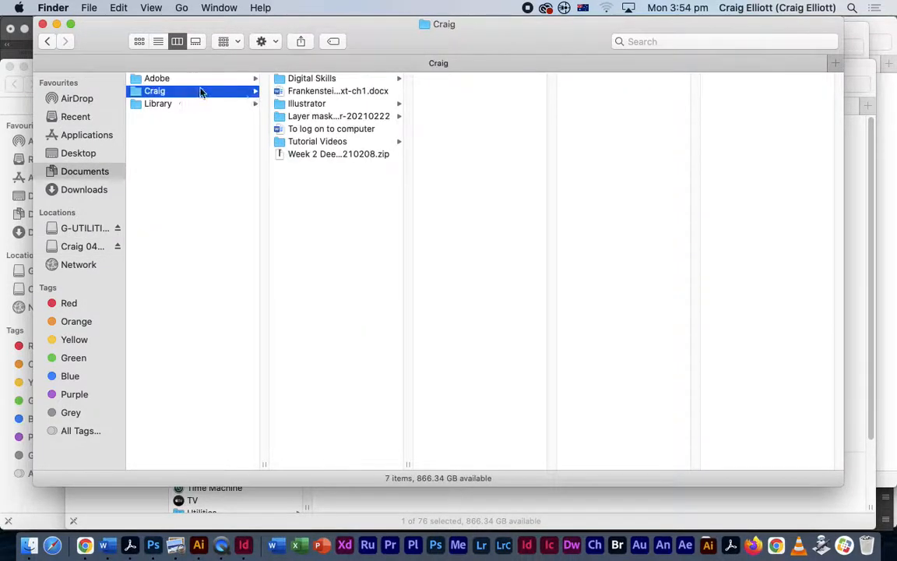
{"action": "left_click", "coordinate": [328, 80]}
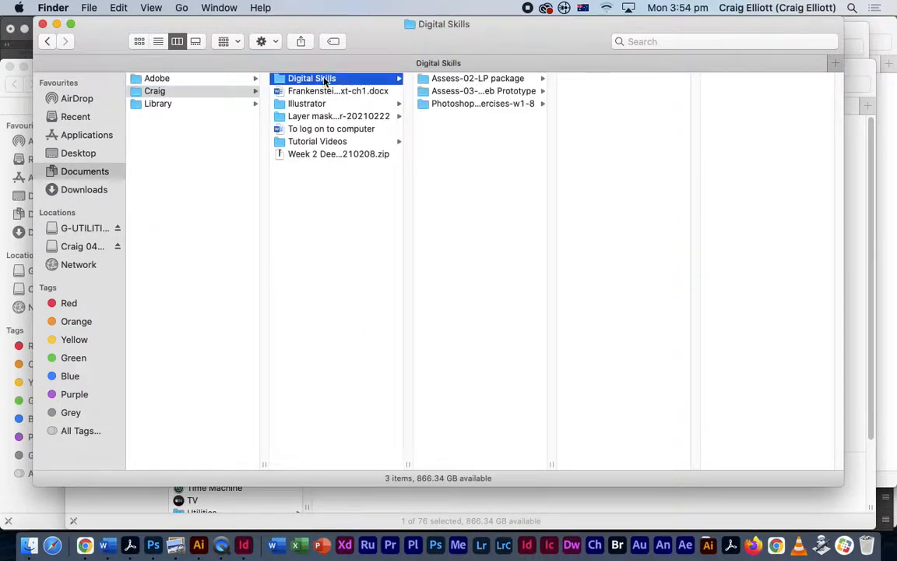
{"action": "left_click", "coordinate": [448, 89]}
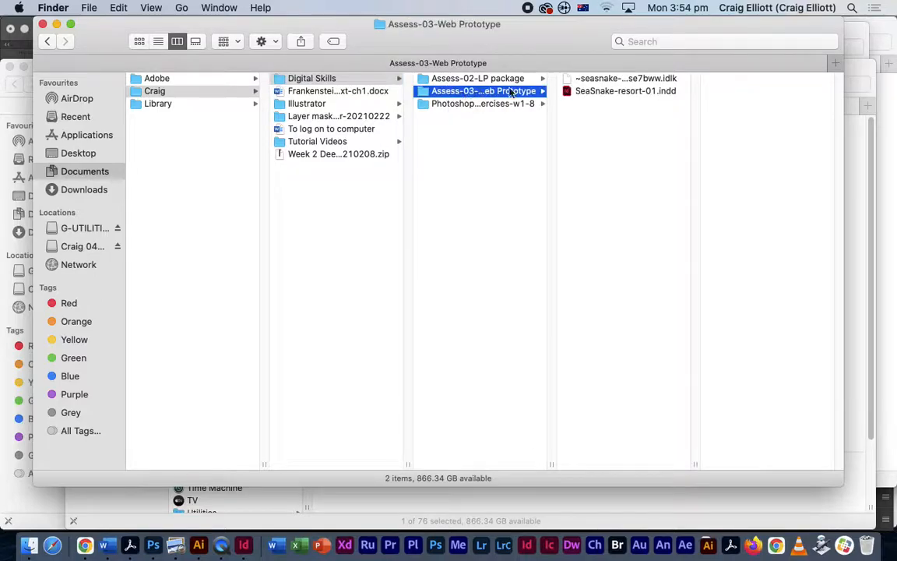
{"action": "right_click", "coordinate": [602, 140]}
{"action": "left_click", "coordinate": [620, 185]}
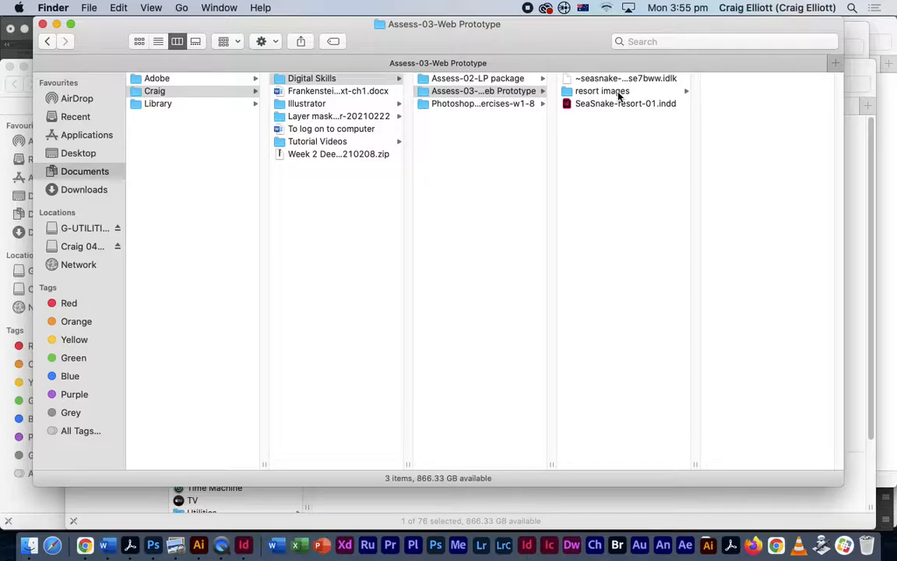
{"action": "left_click", "coordinate": [611, 92]}
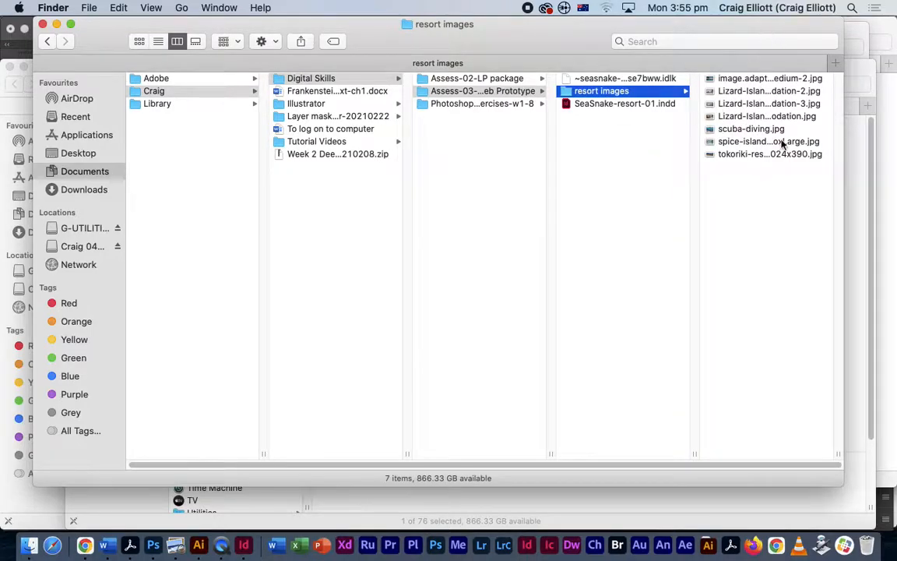
{"action": "key", "text": "super+Tab"}
{"action": "key", "text": "super+Tab"}
{"action": "mouse_move", "coordinate": [195, 285]}
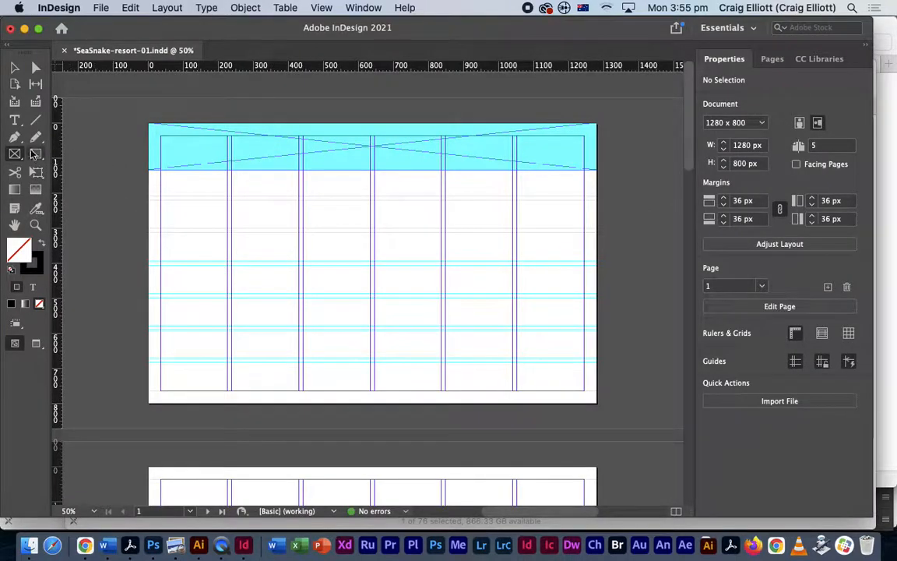
- Draw a 1280 × 445 px frame below the header and place tokoriki-resort-1024x390.jpg in it
{"action": "left_click_drag", "start_coordinate": [149, 173], "coordinate": [597, 326]}
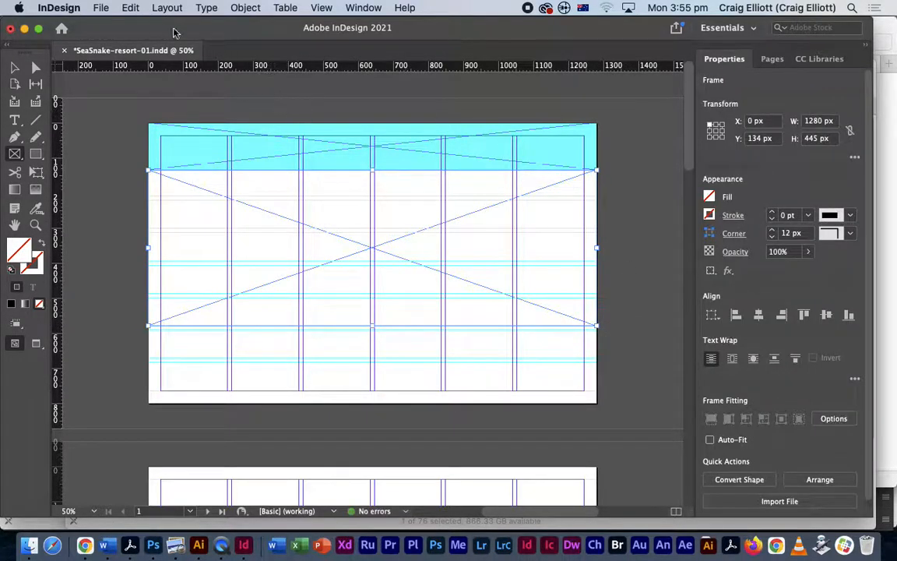
{"action": "left_click", "coordinate": [100, 9]}
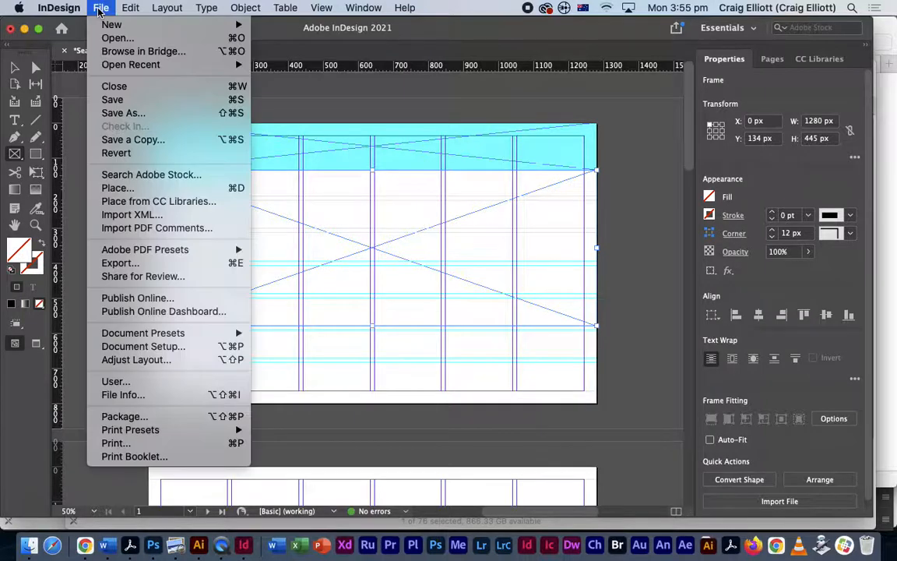
{"action": "left_click", "coordinate": [124, 189]}
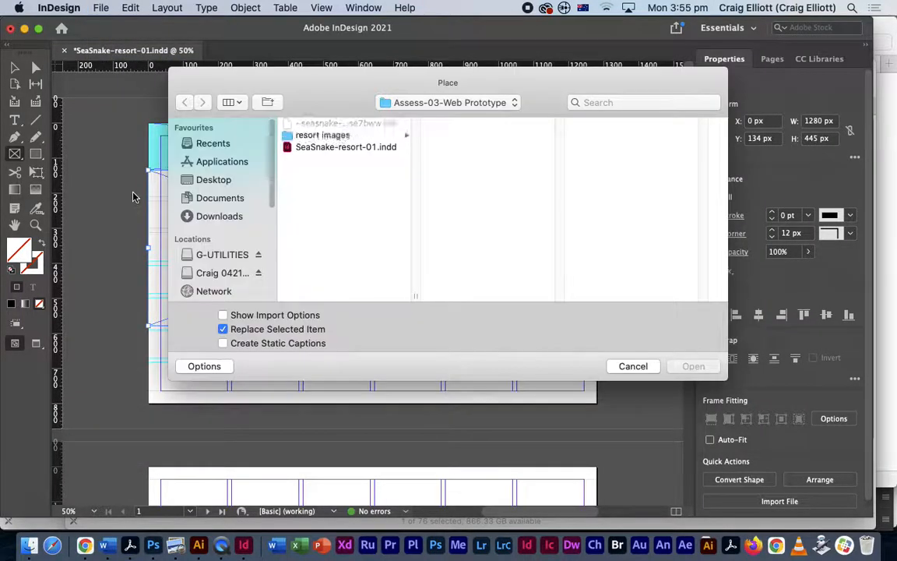
{"action": "left_click", "coordinate": [327, 138]}
{"action": "left_click", "coordinate": [472, 126]}
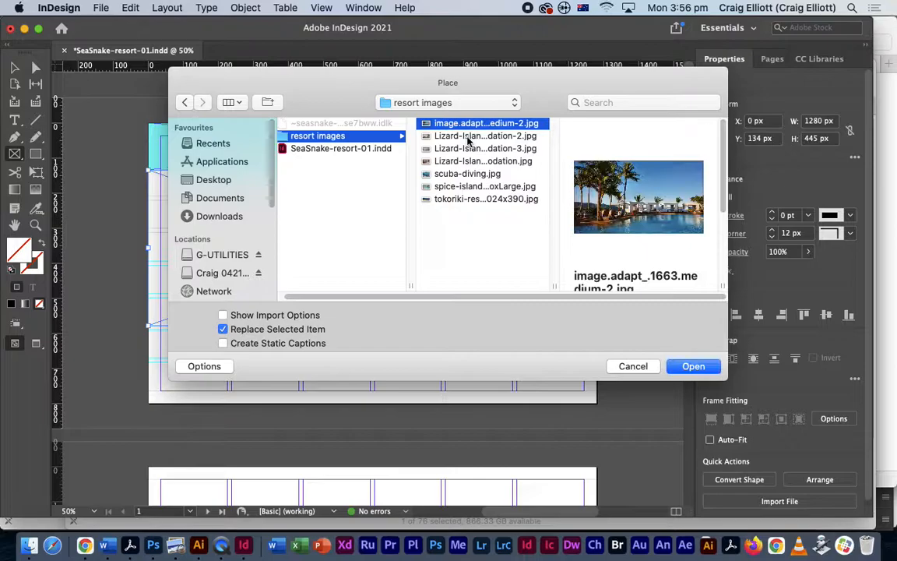
{"action": "left_click", "coordinate": [469, 137]}
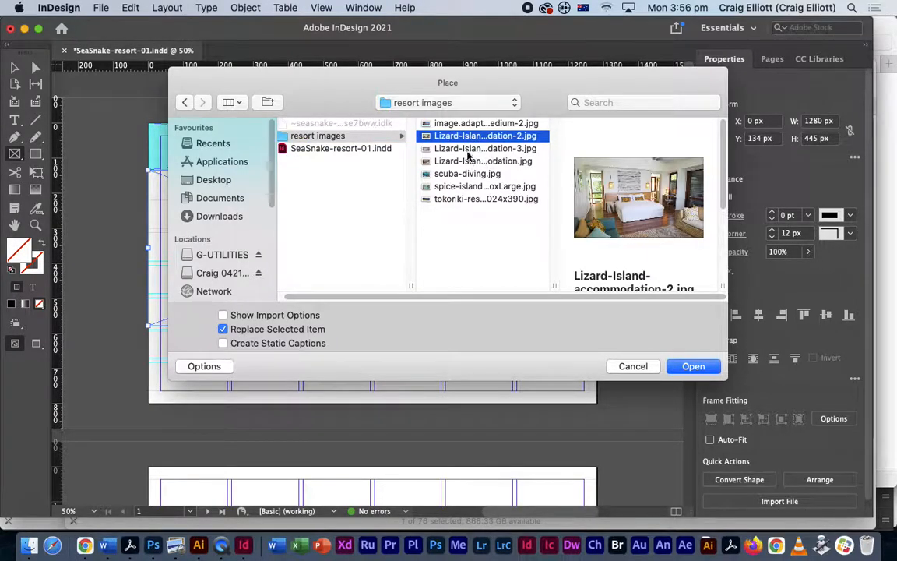
{"action": "left_click", "coordinate": [468, 150]}
{"action": "left_click", "coordinate": [470, 161]}
{"action": "left_click", "coordinate": [472, 173]}
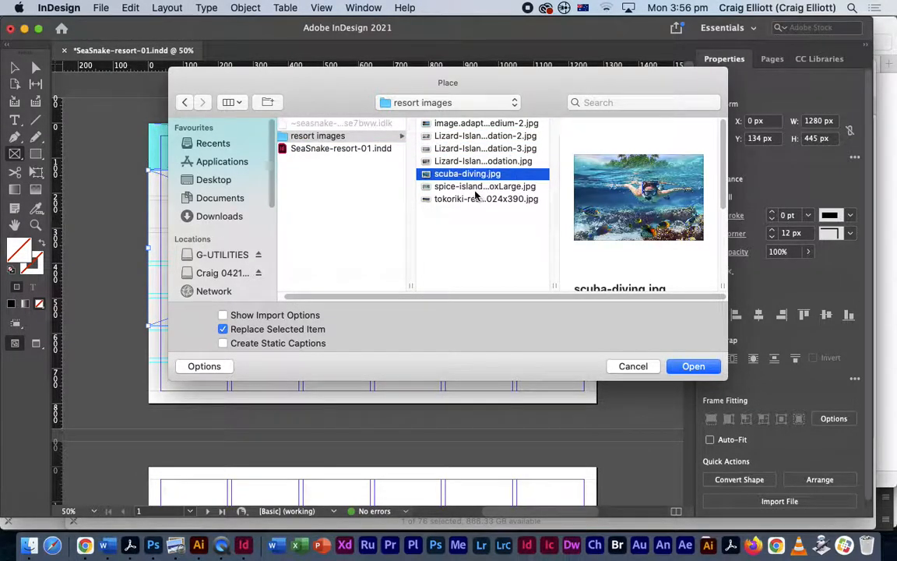
{"action": "left_click", "coordinate": [476, 187]}
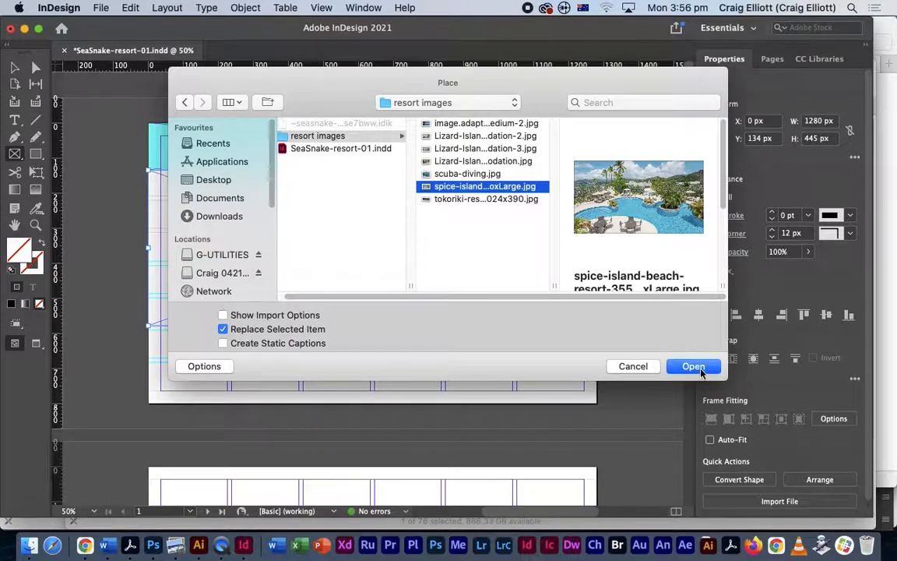
{"action": "left_click", "coordinate": [472, 200]}
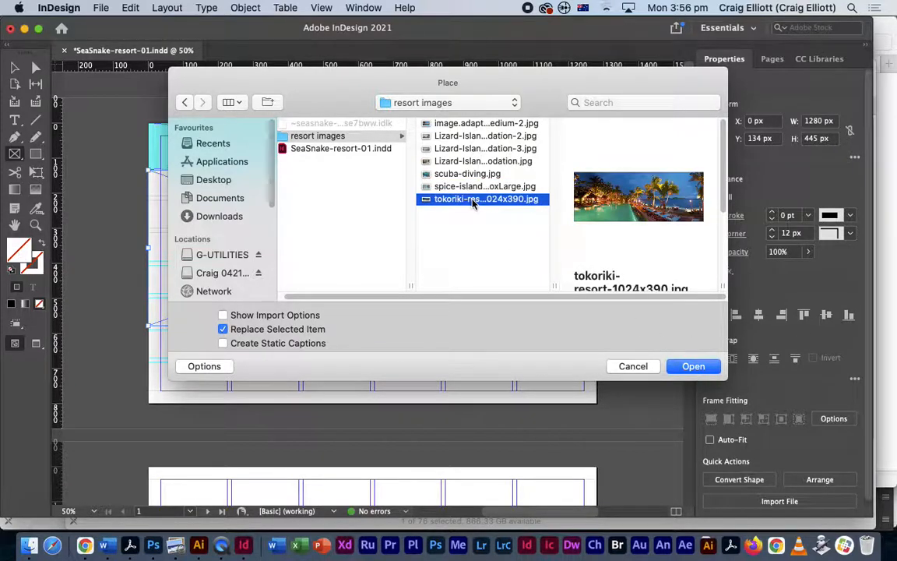
{"action": "left_click", "coordinate": [699, 366]}
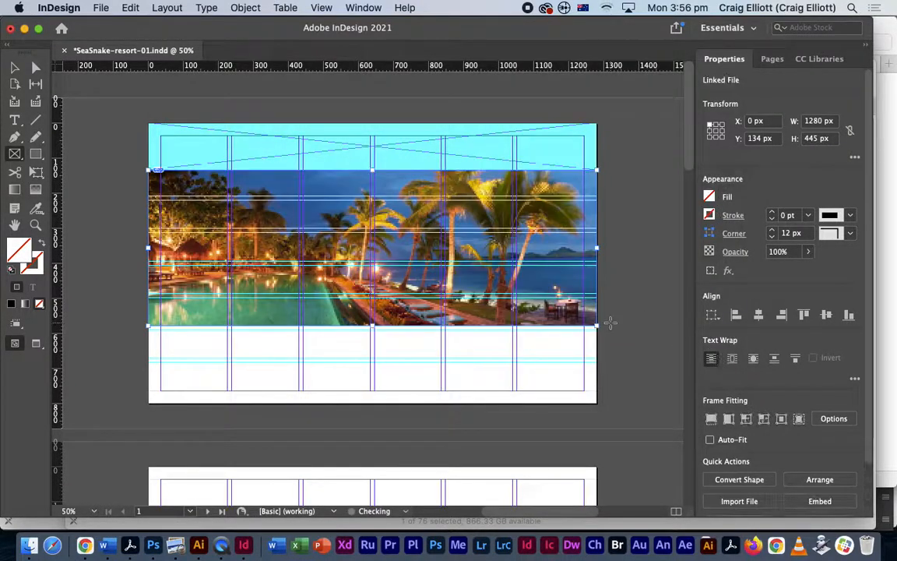
{"action": "left_click", "coordinate": [15, 67]}
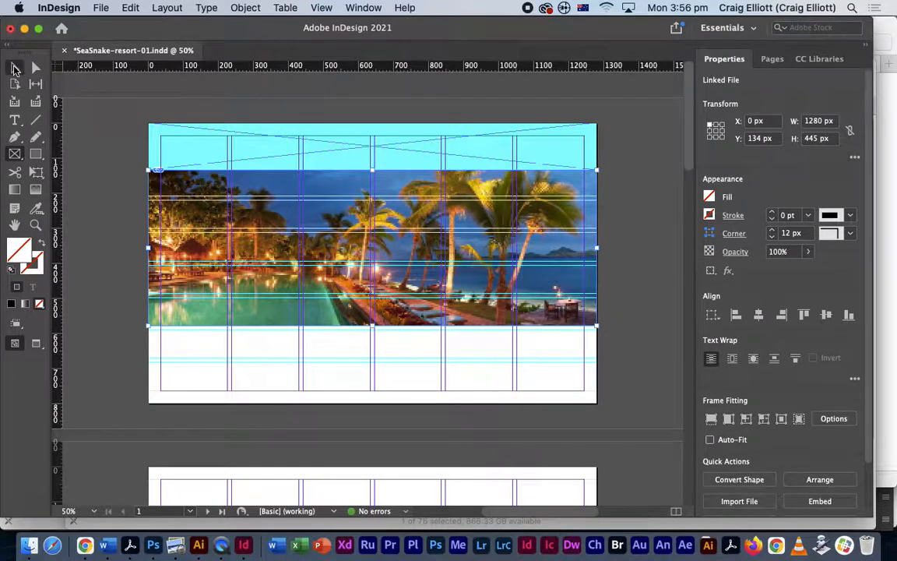
{"action": "left_click", "coordinate": [110, 166]}
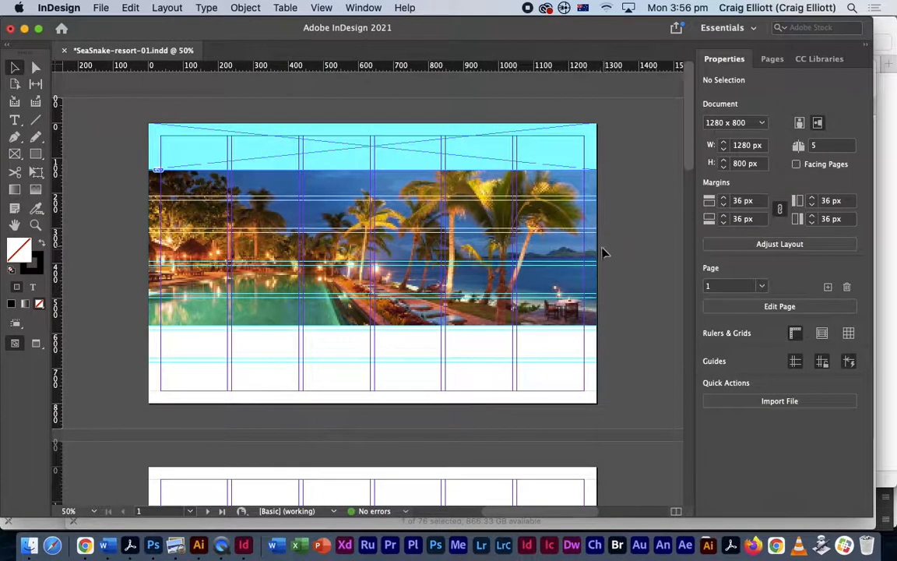
{"action": "left_click", "coordinate": [461, 229]}
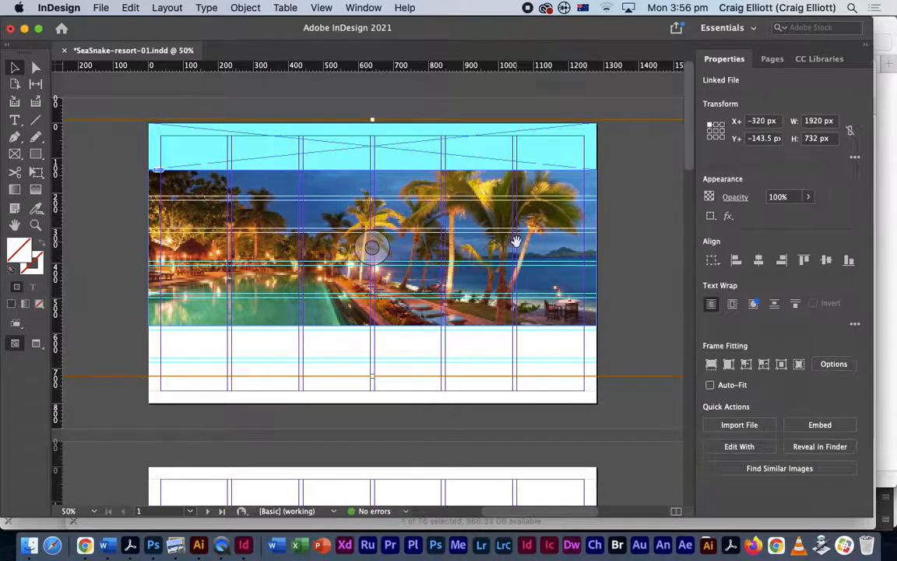
{"action": "key", "text": "super+minus"}
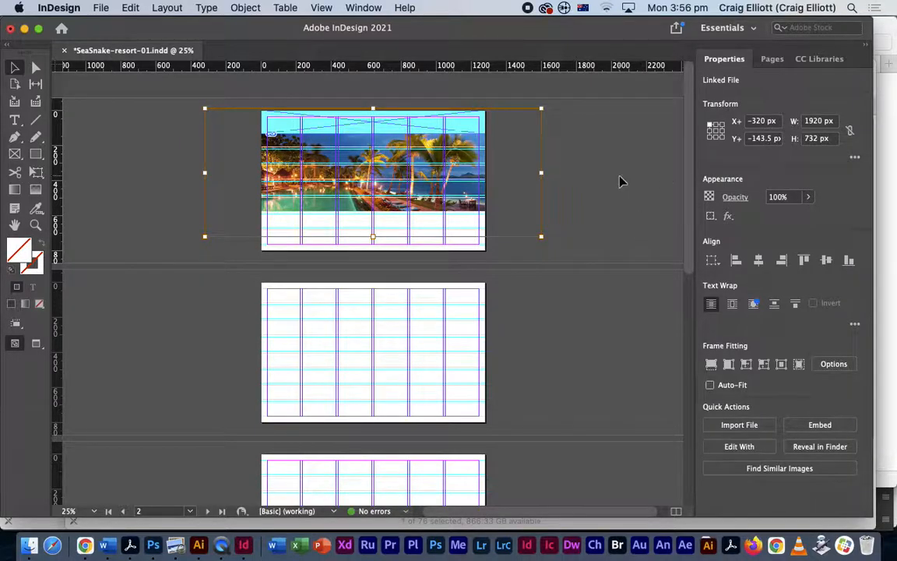
{"action": "left_click", "coordinate": [558, 158]}
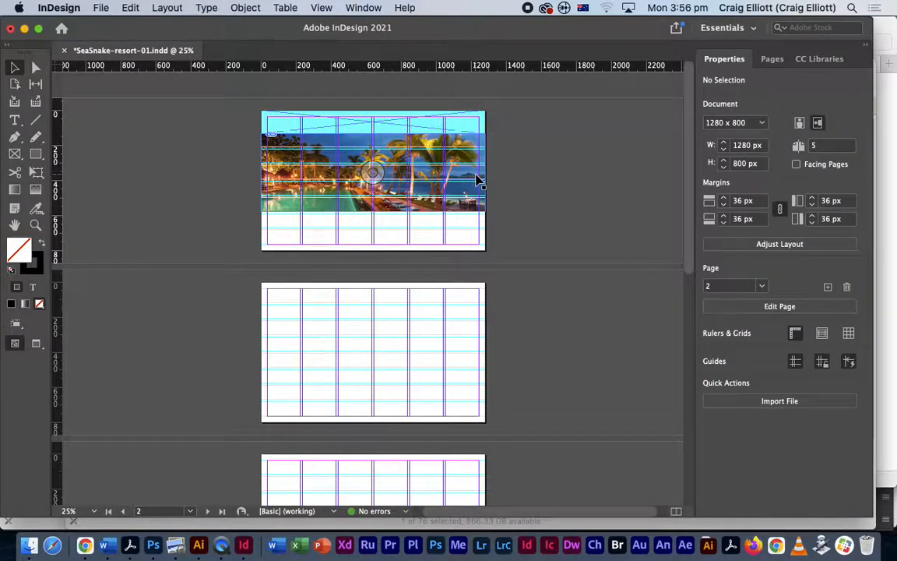
{"action": "key", "text": "super+equal"}
{"action": "key", "text": "super+equal"}
{"action": "left_click_drag", "start_coordinate": [467, 171], "coordinate": [474, 460]}
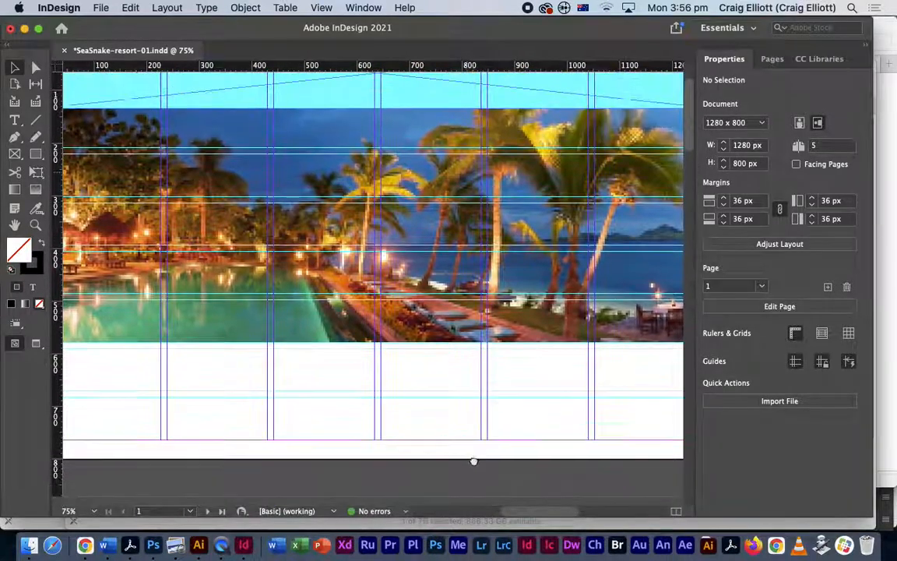
{"action": "key", "text": "super+minus"}
{"action": "key", "text": "super+minus"}
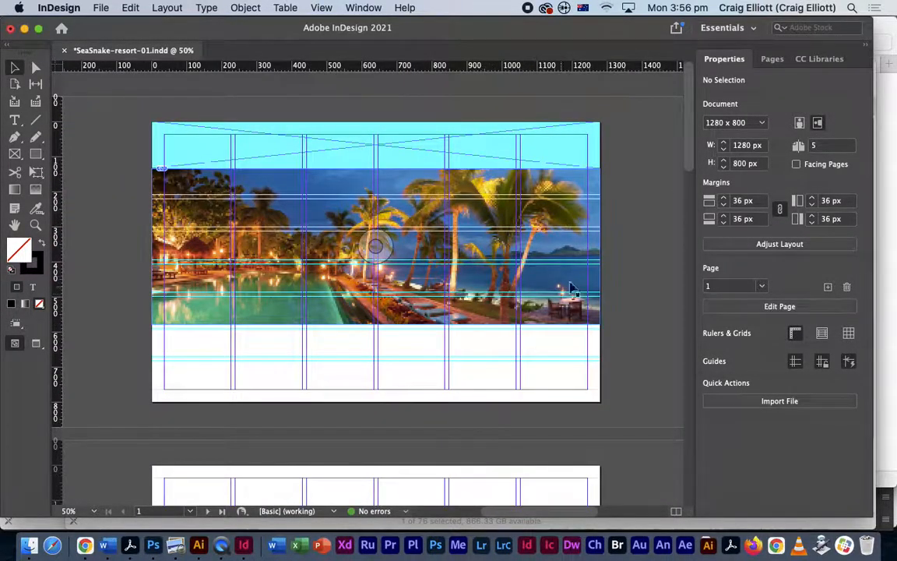
{"action": "left_click", "coordinate": [536, 286]}
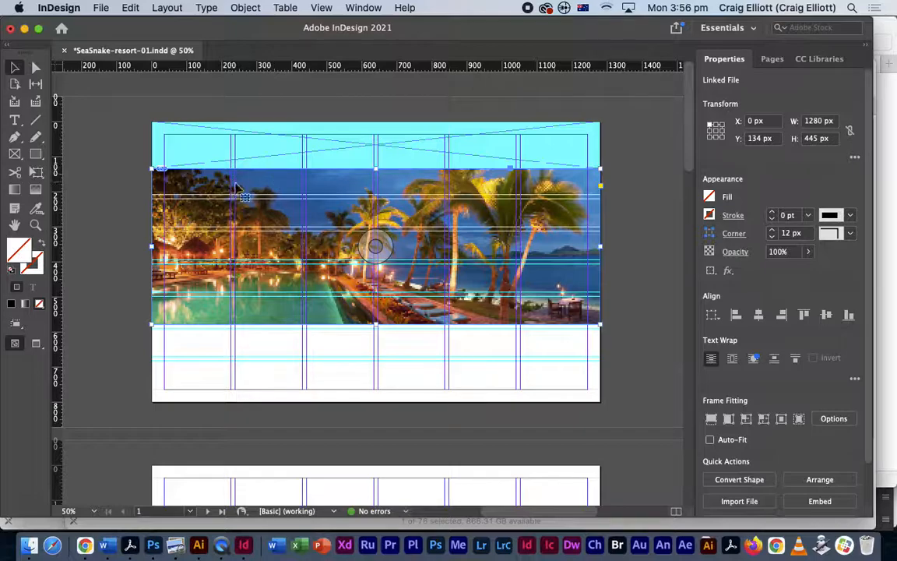
- Crop the photo frame's left and right sides inward to about 813 px wide
{"action": "left_click_drag", "start_coordinate": [600, 246], "coordinate": [494, 247]}
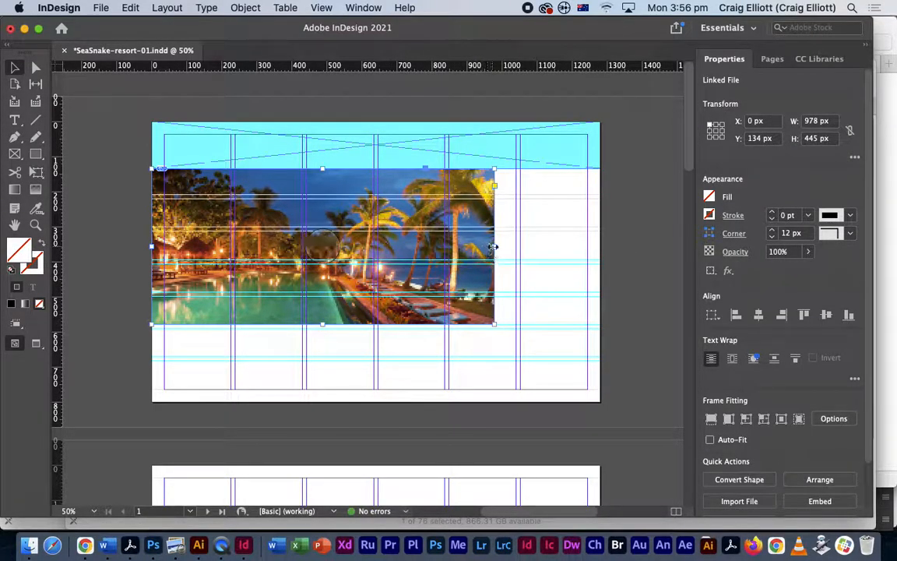
{"action": "left_click_drag", "start_coordinate": [494, 246], "coordinate": [520, 249]}
{"action": "left_click_drag", "start_coordinate": [154, 248], "coordinate": [235, 248]}
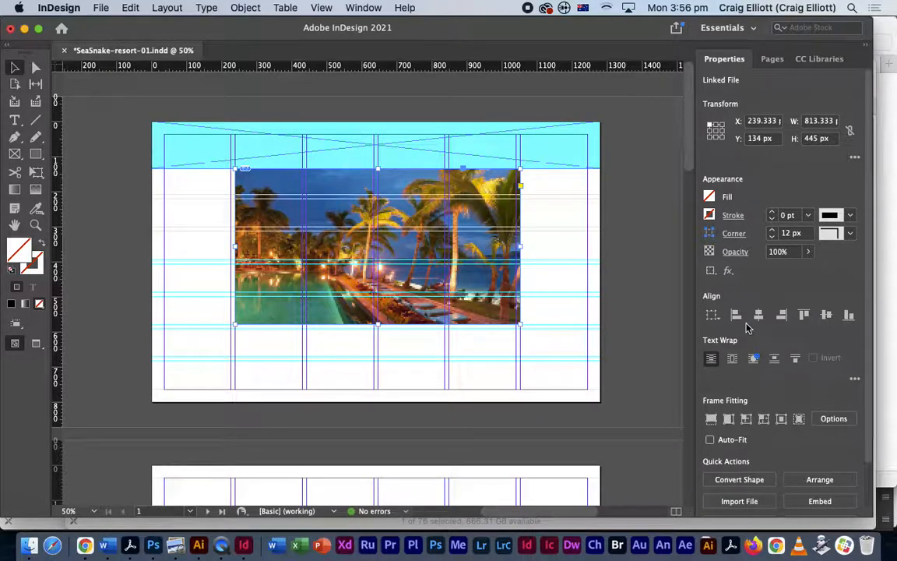
- Scale the picture down inside the cropped frame and shift it right
{"action": "mouse_move", "coordinate": [378, 246]}
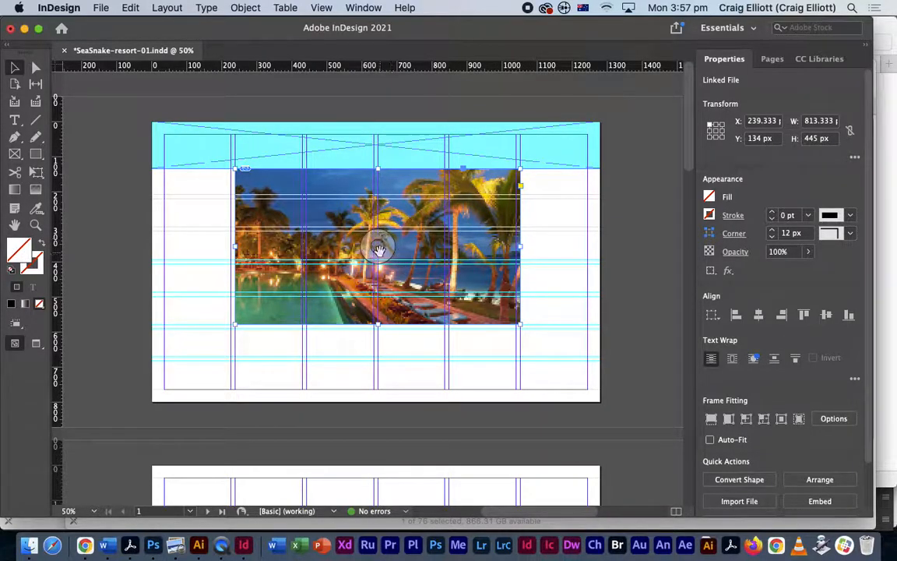
{"action": "left_click_drag", "start_coordinate": [377, 245], "coordinate": [378, 247]}
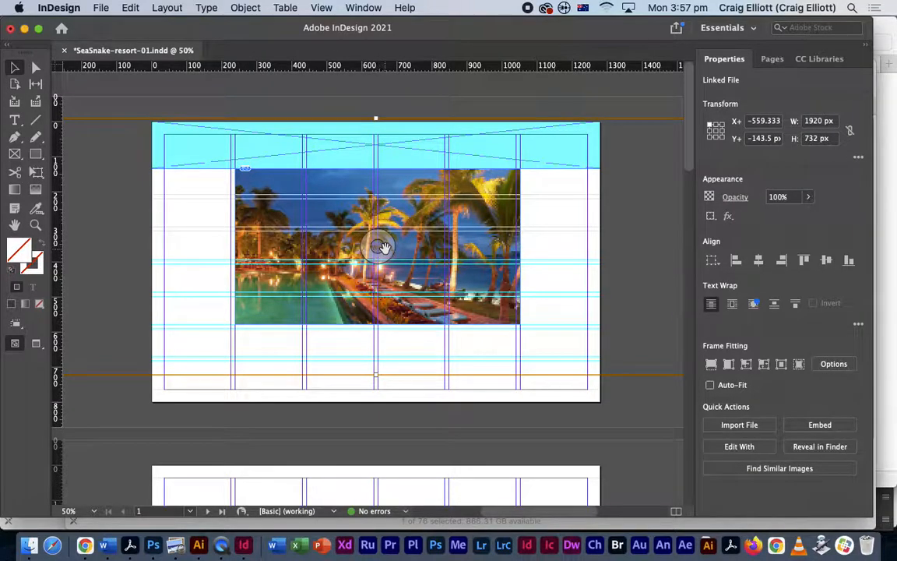
{"action": "key", "text": "super+minus"}
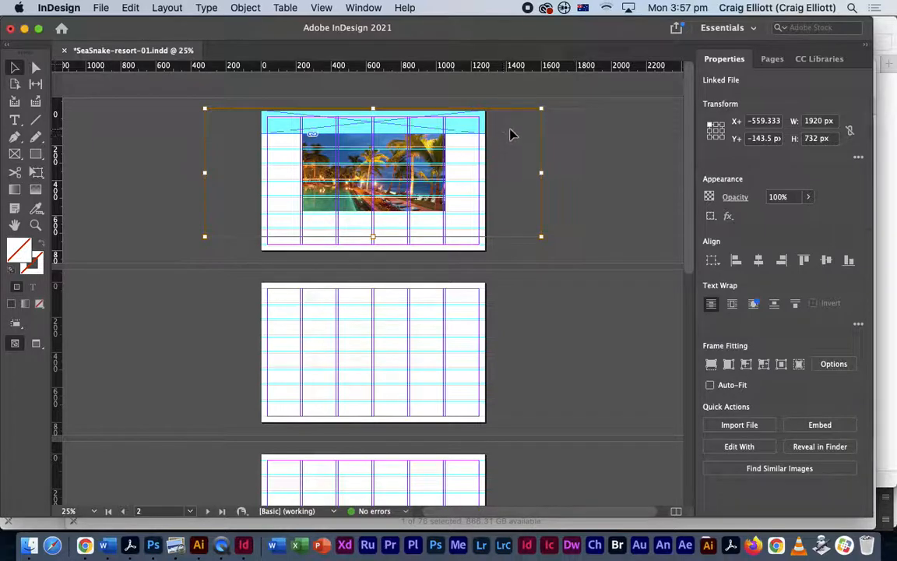
{"action": "left_click_drag", "start_coordinate": [543, 109], "coordinate": [484, 130]}
{"action": "left_click_drag", "start_coordinate": [207, 240], "coordinate": [303, 218]}
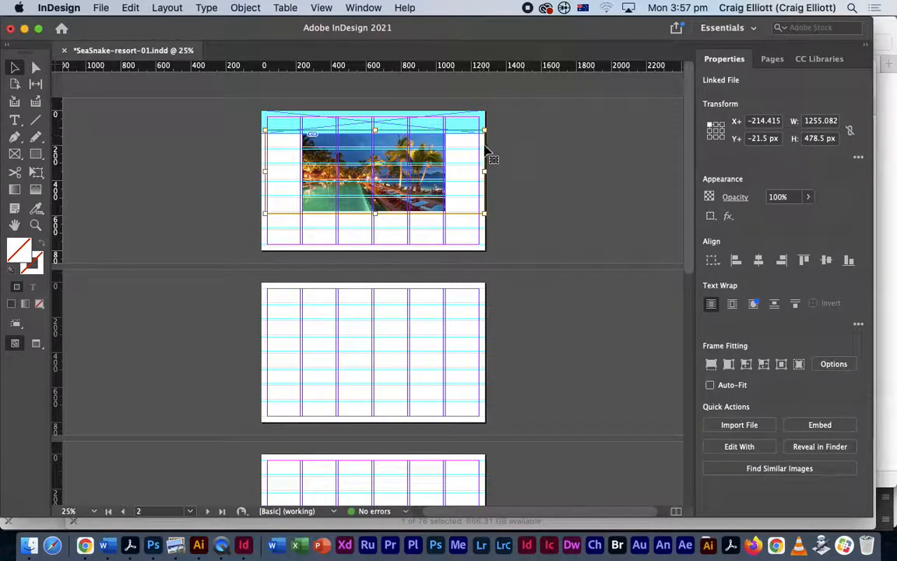
{"action": "key", "text": "super+equal"}
{"action": "key", "text": "super+equal"}
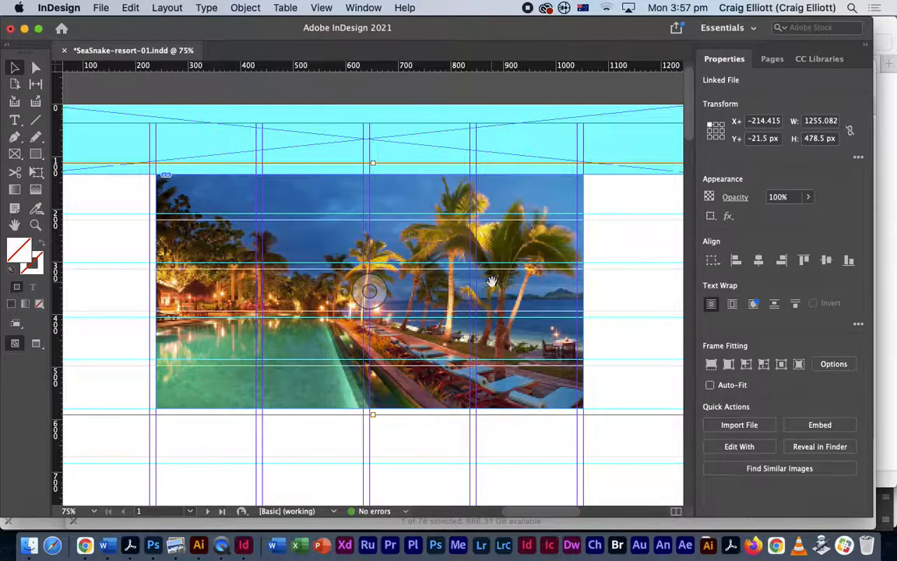
{"action": "key", "text": "super+minus"}
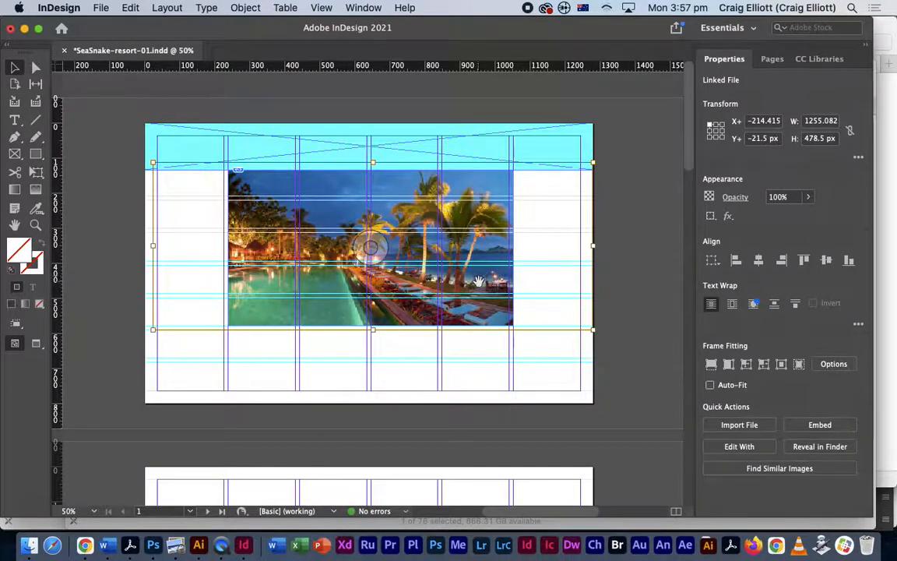
{"action": "mouse_move", "coordinate": [474, 282]}
{"action": "left_mouse_down"}
{"action": "mouse_move", "coordinate": [499, 282]}
{"action": "mouse_move", "coordinate": [473, 282]}
{"action": "left_mouse_up"}
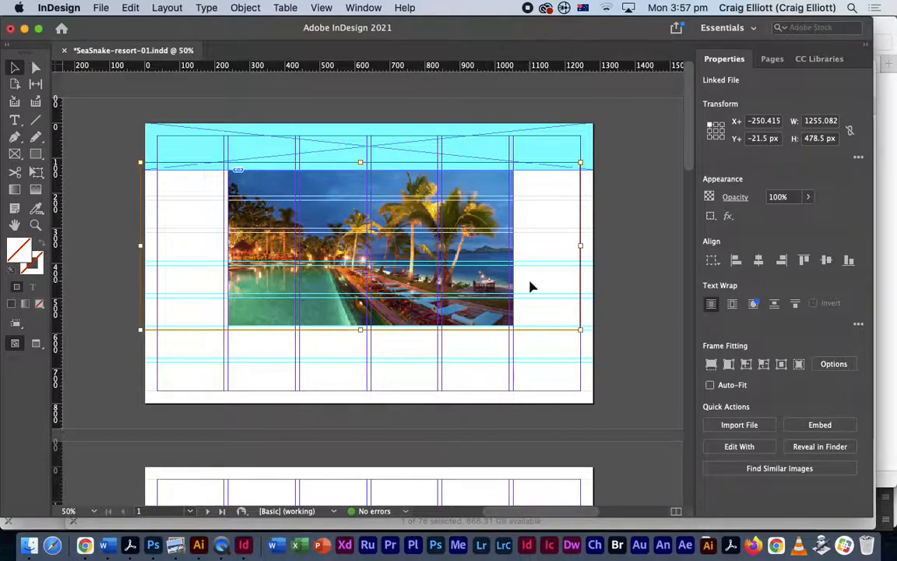
{"action": "left_click", "coordinate": [633, 248]}
- Move the photo frame to X 0 and stretch it to the full 1280 px width
{"action": "left_click_drag", "start_coordinate": [479, 192], "coordinate": [532, 213]}
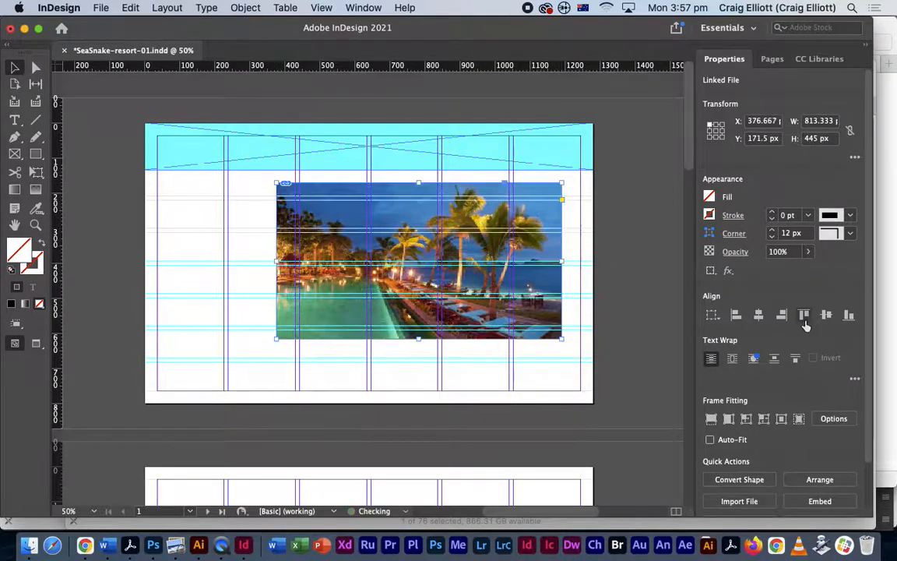
{"action": "left_click_drag", "start_coordinate": [324, 250], "coordinate": [191, 238]}
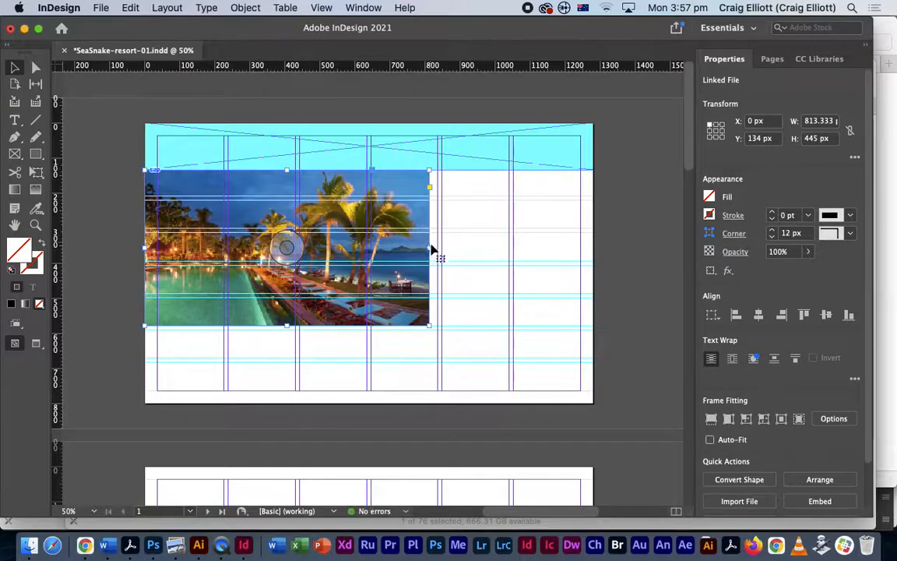
{"action": "left_click_drag", "start_coordinate": [427, 248], "coordinate": [588, 253]}
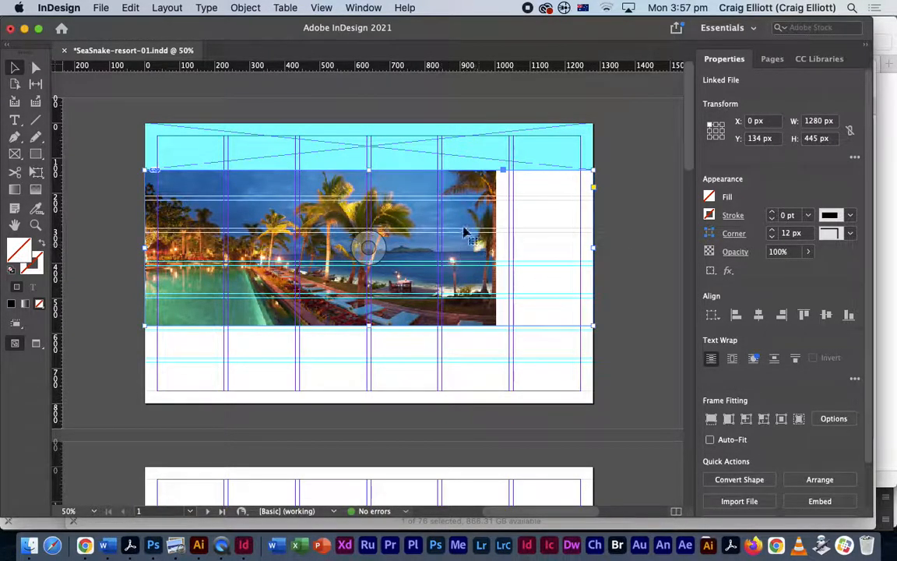
- Enlarge the picture inside the frame until it fills the whole frame
{"action": "double_click", "coordinate": [325, 222]}
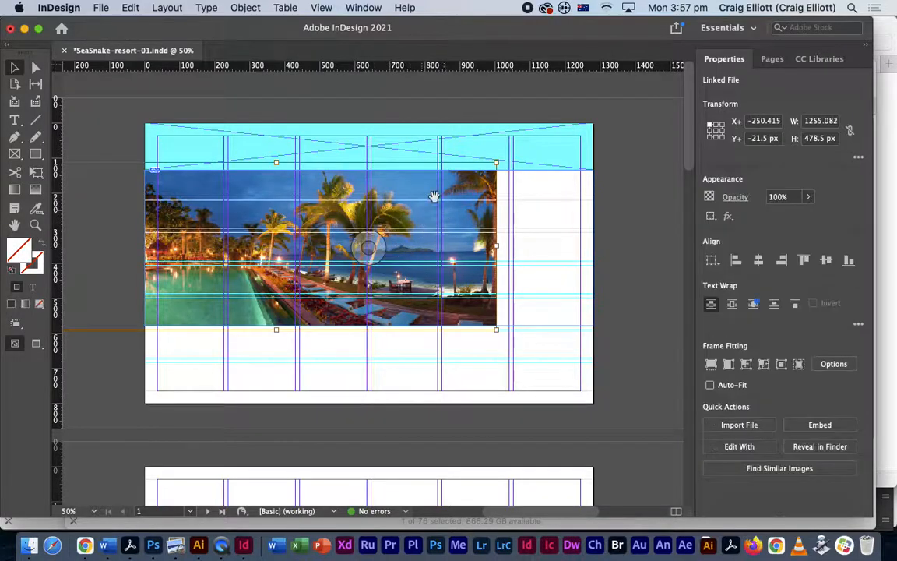
{"action": "left_click_drag", "start_coordinate": [165, 220], "coordinate": [270, 258]}
{"action": "left_click_drag", "start_coordinate": [578, 332], "coordinate": [606, 341]}
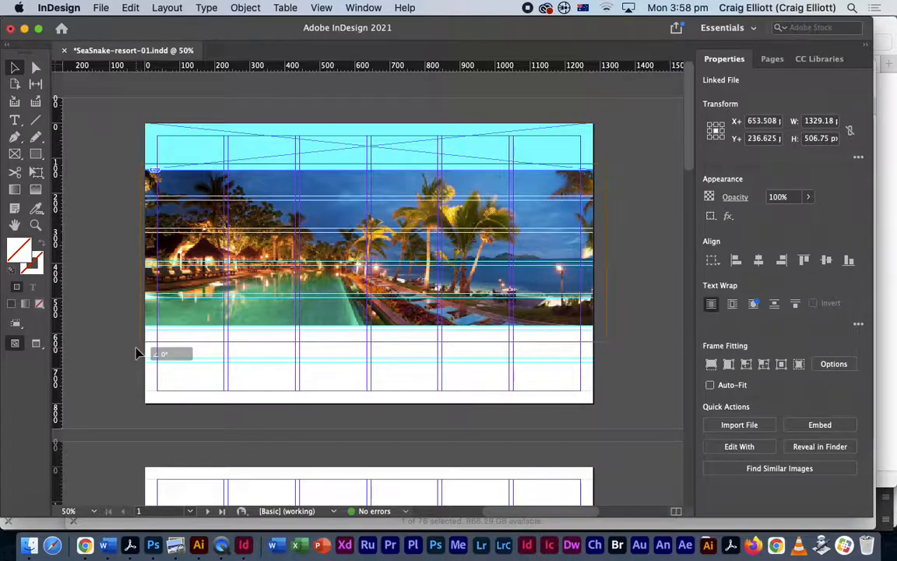
{"action": "left_click_drag", "start_coordinate": [141, 344], "coordinate": [108, 353]}
{"action": "left_click_drag", "start_coordinate": [187, 321], "coordinate": [214, 320]}
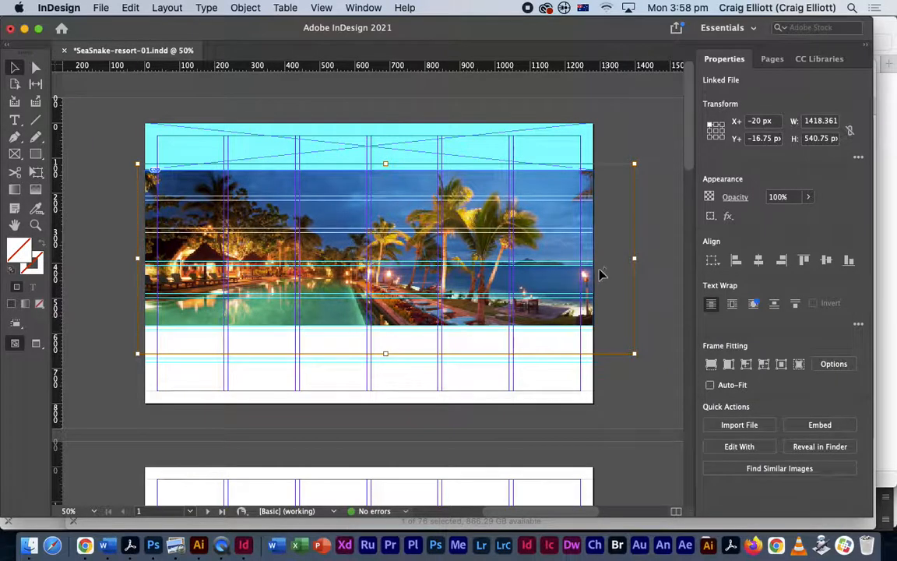
{"action": "left_click", "coordinate": [658, 263]}
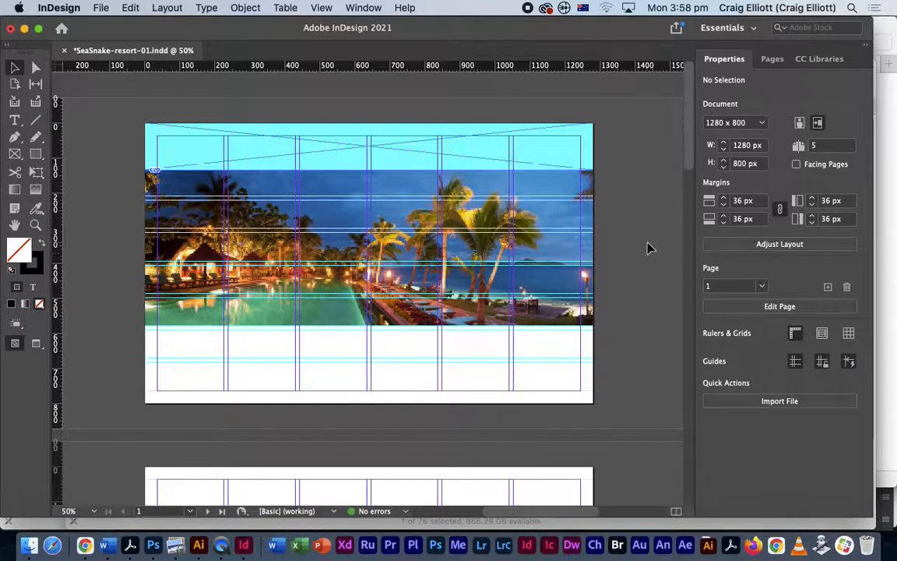
- Undo accidental moves of the cyan header and photo frames
{"action": "left_click_drag", "start_coordinate": [571, 149], "coordinate": [588, 125]}
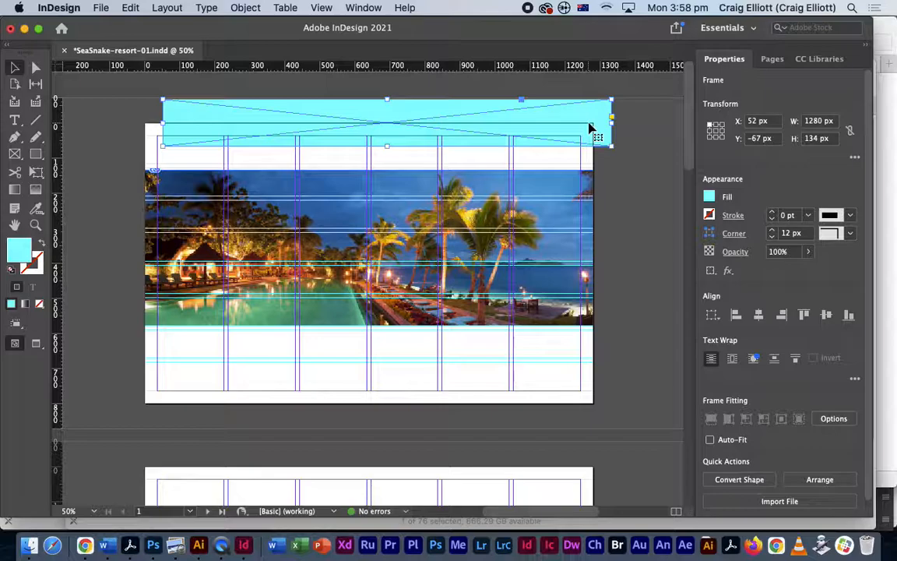
{"action": "key", "text": "super+z"}
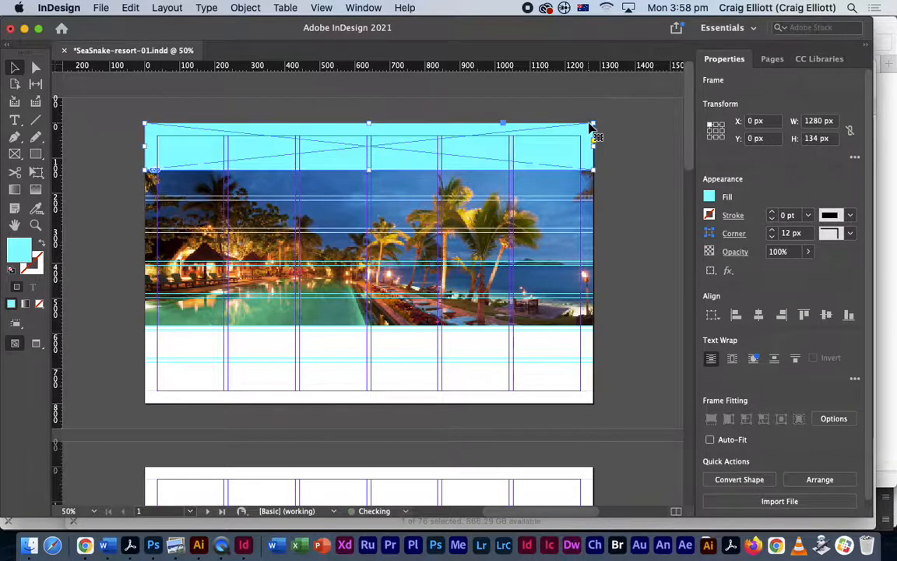
{"action": "left_click_drag", "start_coordinate": [560, 221], "coordinate": [601, 221]}
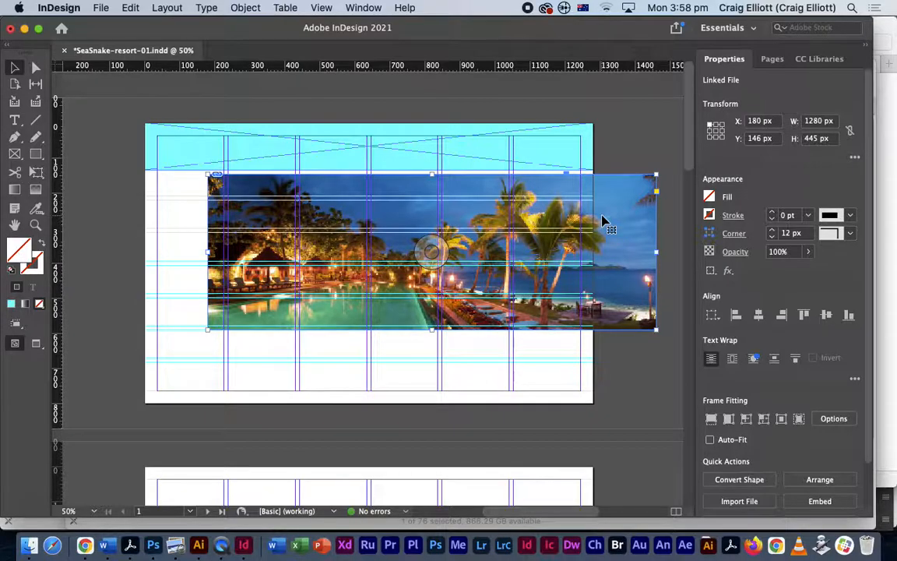
{"action": "key", "text": "super+z"}
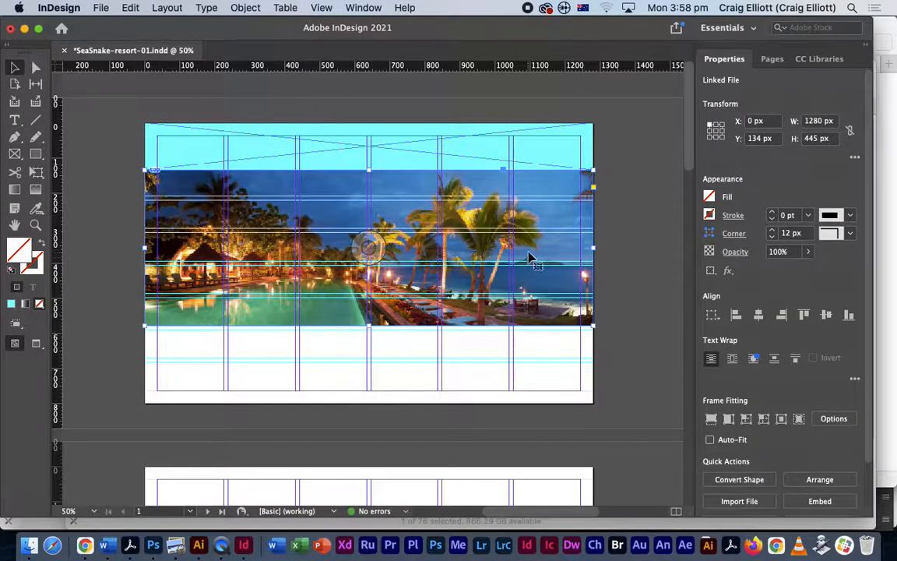
{"action": "key", "text": "super+equal"}
{"action": "left_click_drag", "start_coordinate": [455, 372], "coordinate": [468, 310]}
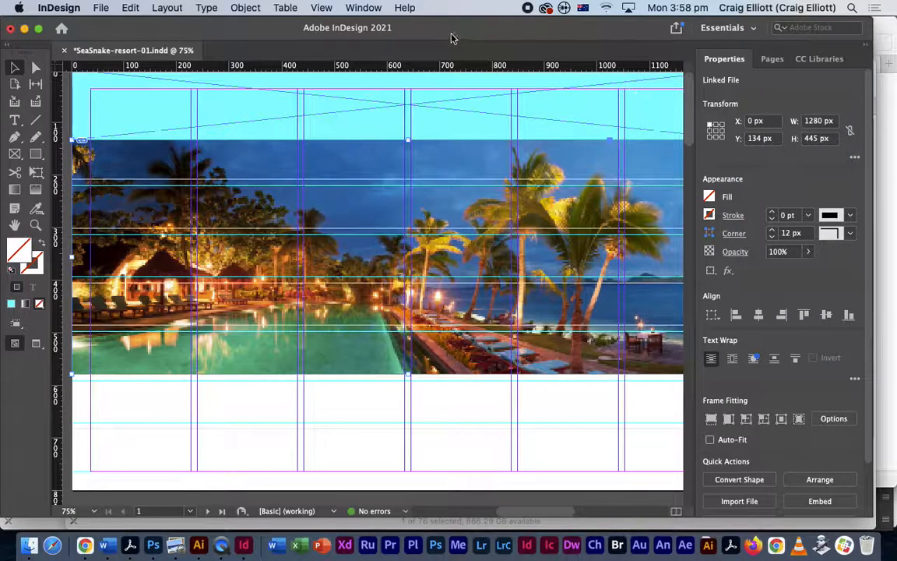
- Open the Layers panel, expand Layer 1, and hide the tokoriki resort photo
{"action": "left_click", "coordinate": [362, 7]}
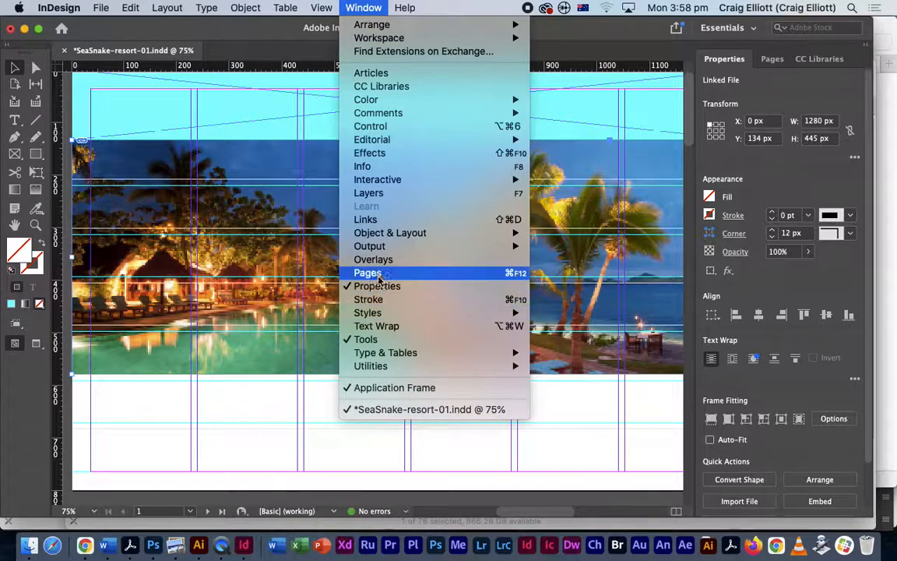
{"action": "left_click", "coordinate": [391, 193]}
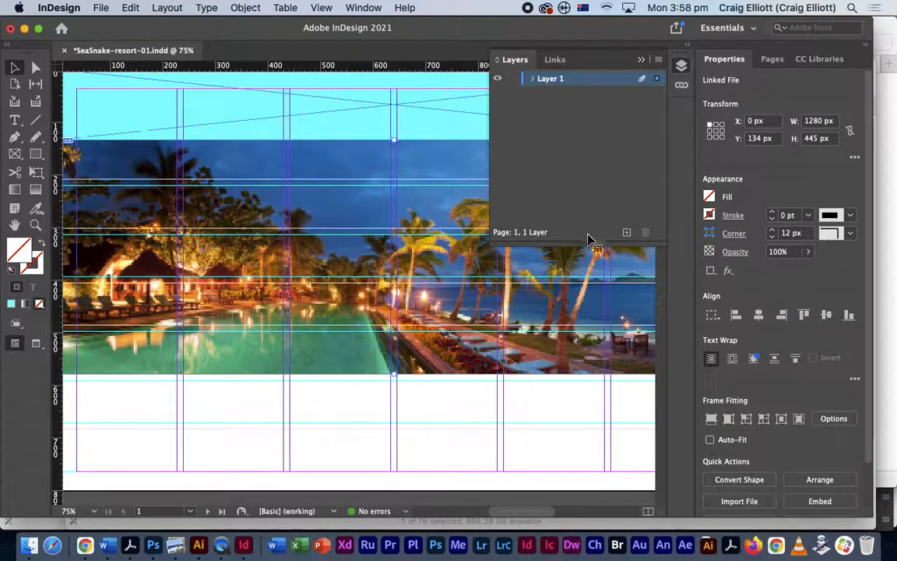
{"action": "left_click", "coordinate": [532, 79]}
{"action": "left_click", "coordinate": [532, 79]}
{"action": "left_click", "coordinate": [532, 80]}
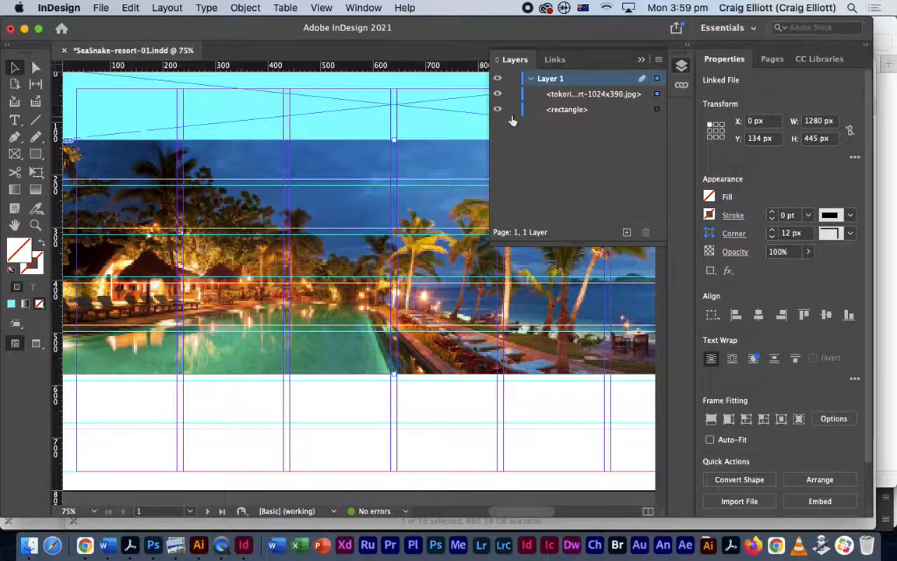
{"action": "left_click", "coordinate": [499, 94]}
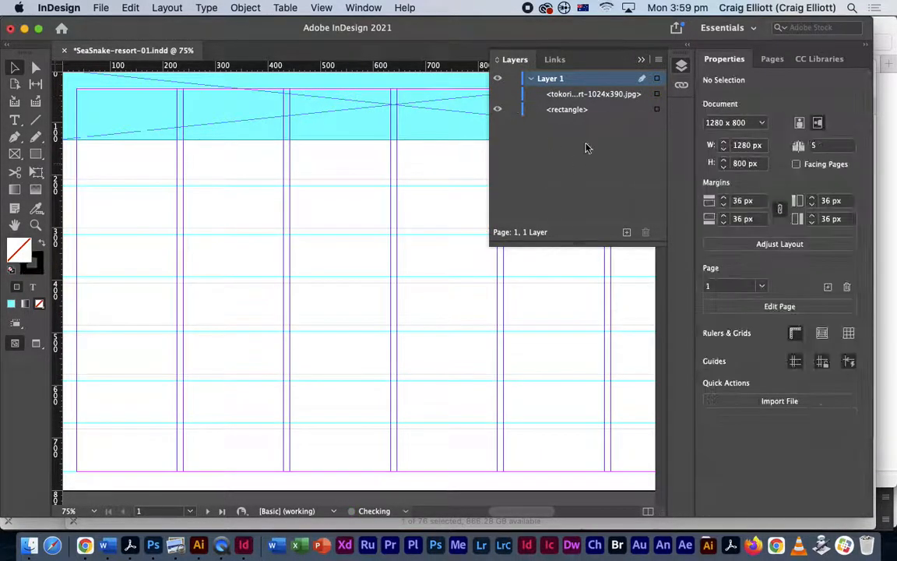
{"action": "key", "text": "super+minus"}
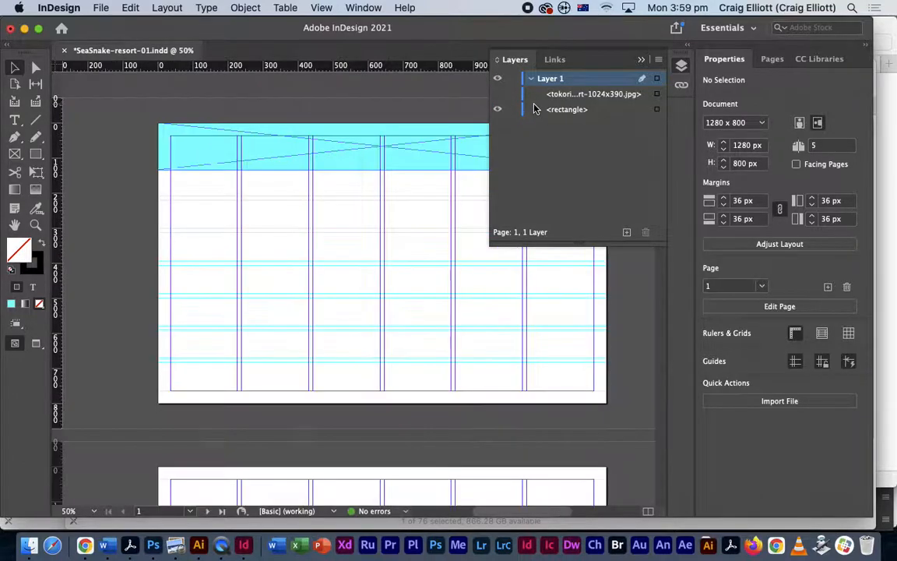
- Draw a text frame across the middle columns just below the cyan header
{"action": "left_click", "coordinate": [641, 61]}
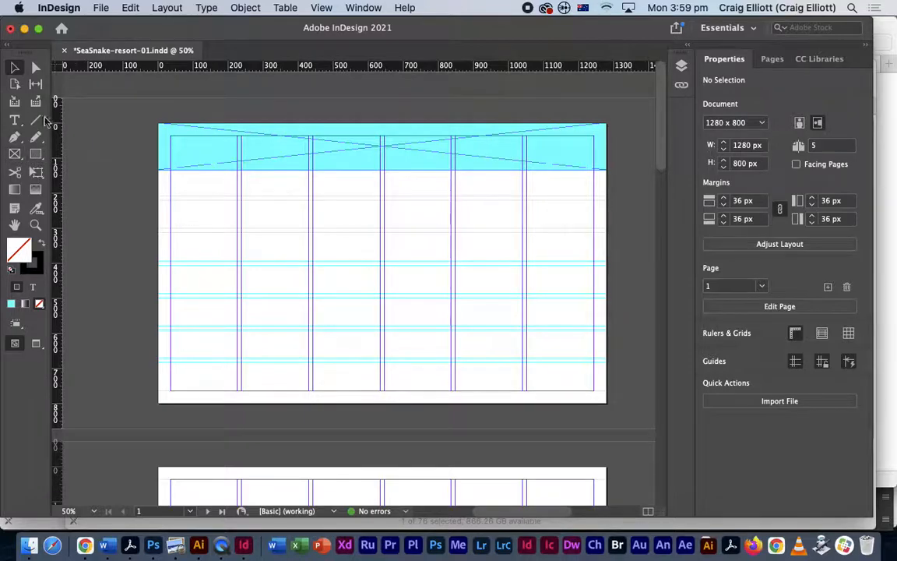
{"action": "left_click", "coordinate": [15, 154]}
{"action": "mouse_move", "coordinate": [241, 200]}
{"action": "left_mouse_down"}
{"action": "mouse_move", "coordinate": [352, 234]}
{"action": "mouse_move", "coordinate": [522, 260]}
{"action": "left_mouse_up"}
{"action": "left_click", "coordinate": [15, 119]}
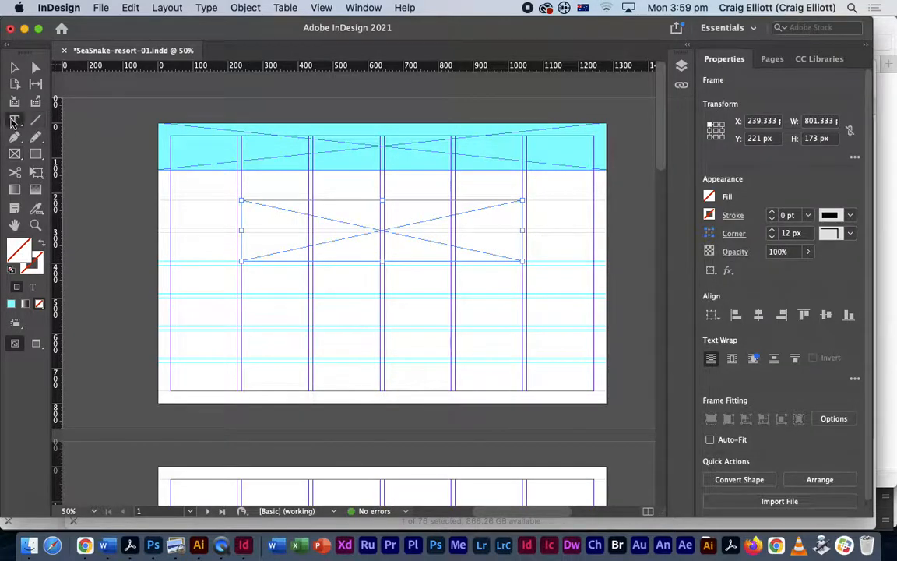
{"action": "left_click", "coordinate": [260, 215]}
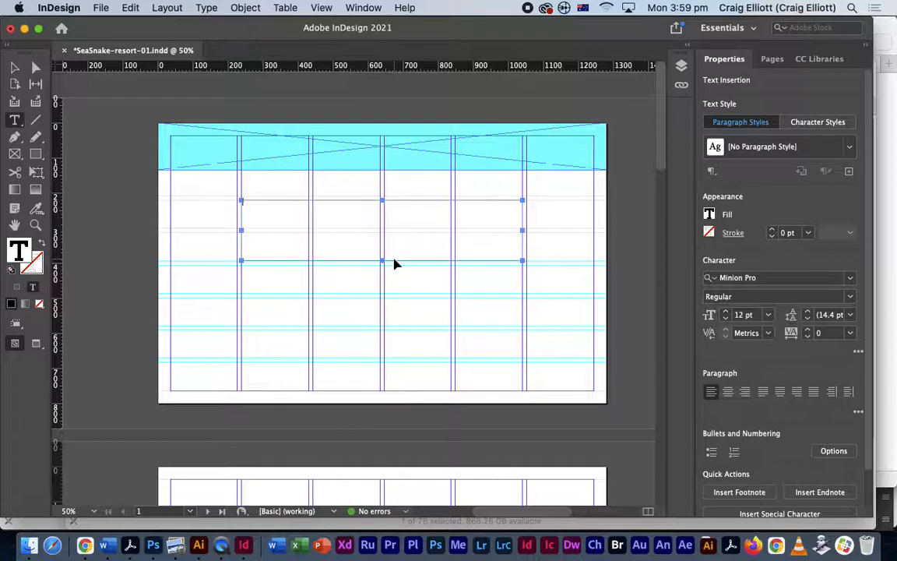
- Check the headline wording in Photoshop and type the headline into the frame
{"action": "key", "text": "super+Tab"}
{"action": "left_click", "coordinate": [238, 284]}
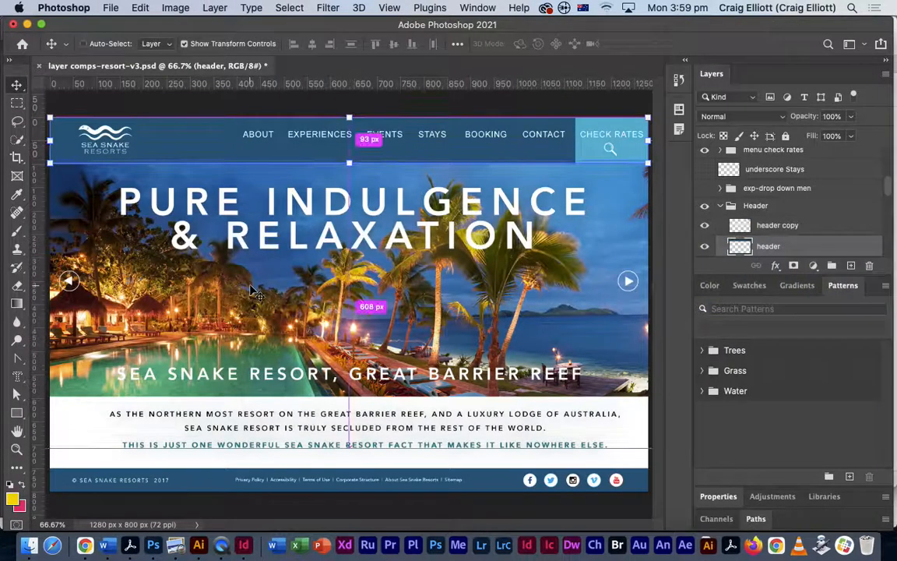
{"action": "key", "text": "super+Tab"}
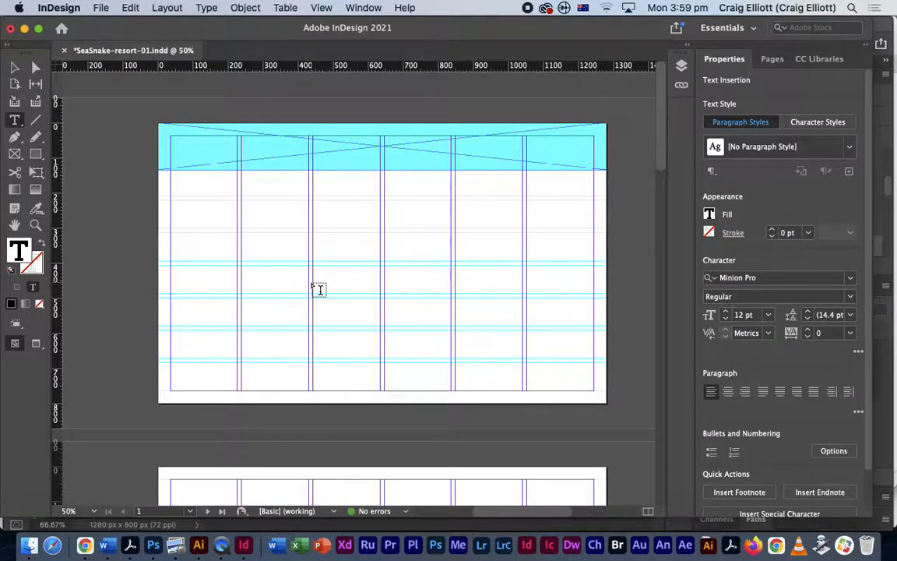
{"action": "type", "text": "ssort Reso"}
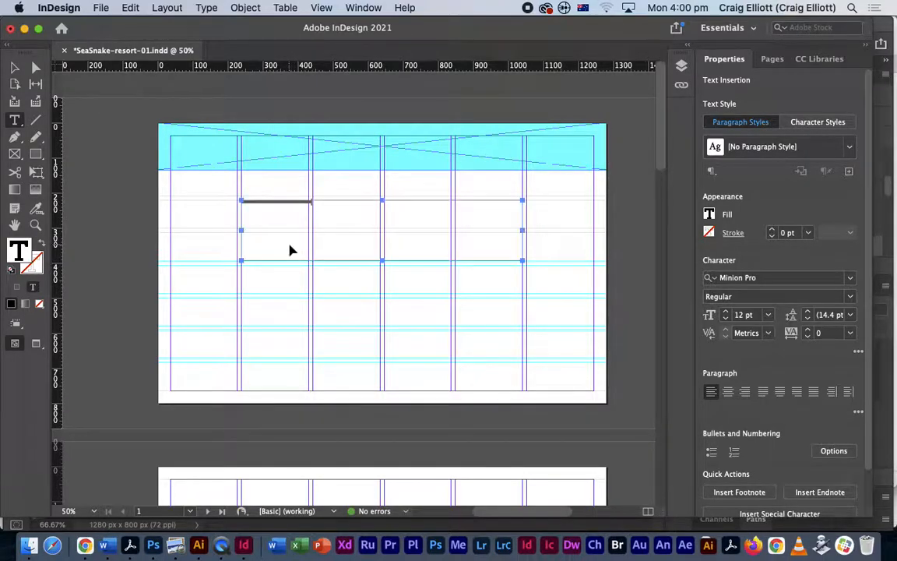
{"action": "key", "text": "super+equal"}
{"action": "key", "text": "super+equal"}
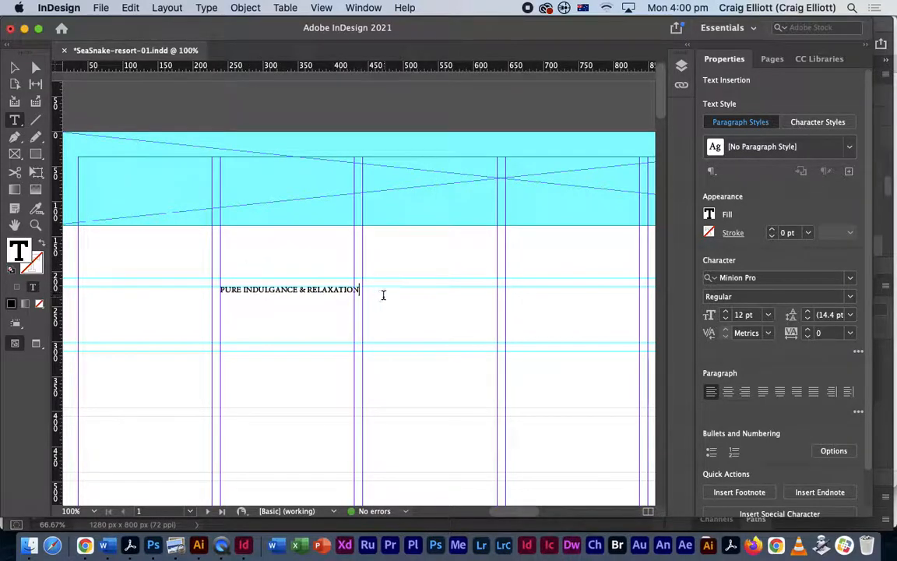
- Cut and repaste the headline, then set it to 60 pt so it wraps onto two lines
{"action": "left_click_drag", "start_coordinate": [360, 290], "coordinate": [199, 289]}
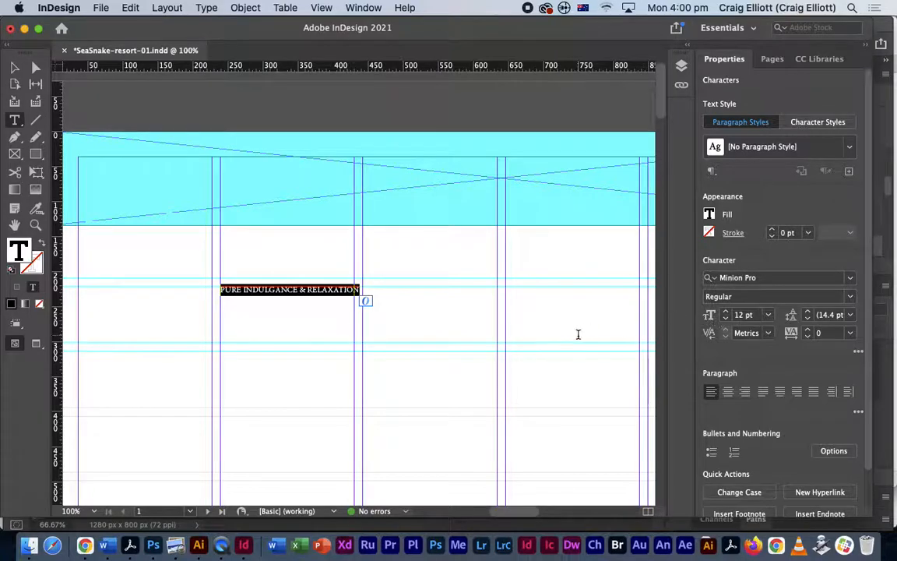
{"action": "key", "text": "super+minus"}
{"action": "key", "text": "super+x"}
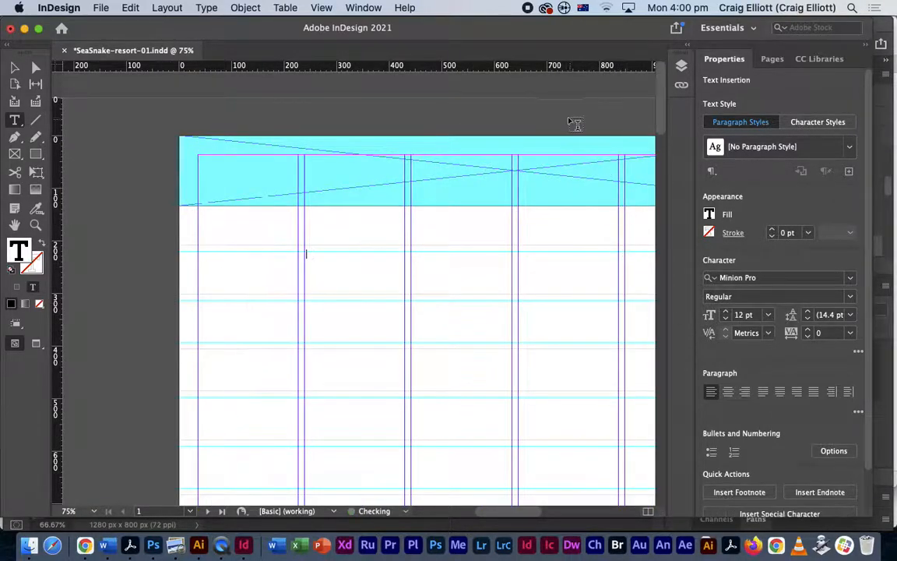
{"action": "left_click", "coordinate": [521, 113], "text": "super"}
{"action": "key", "text": "super+v"}
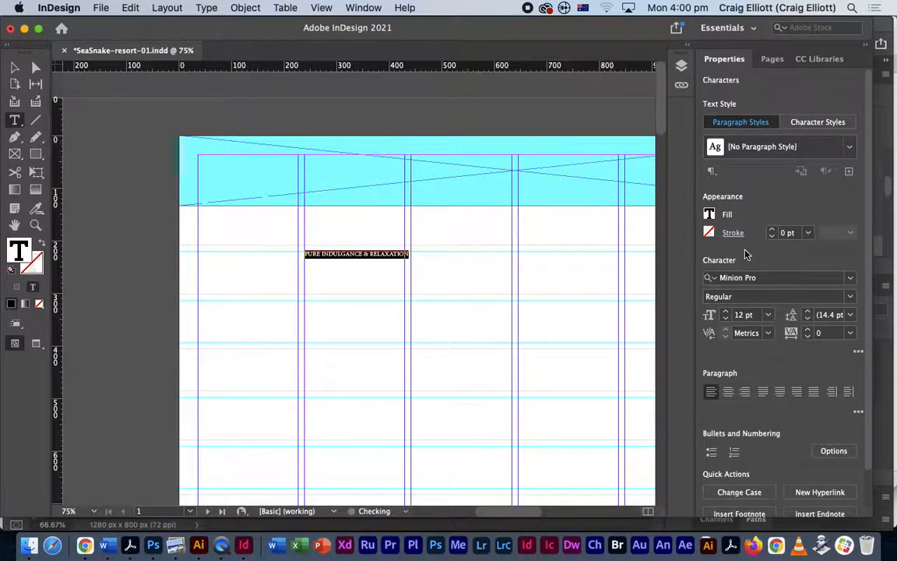
{"action": "left_click", "coordinate": [768, 314]}
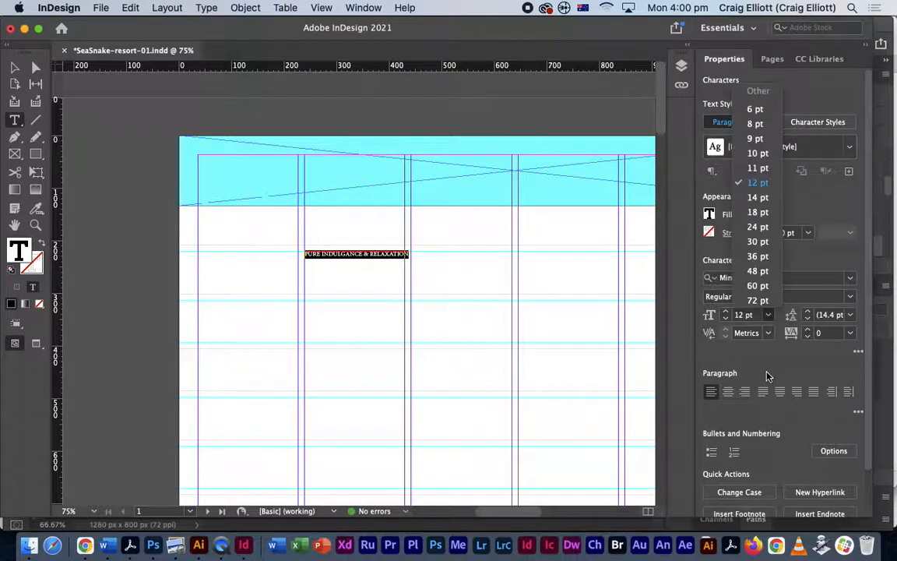
{"action": "left_click", "coordinate": [757, 285]}
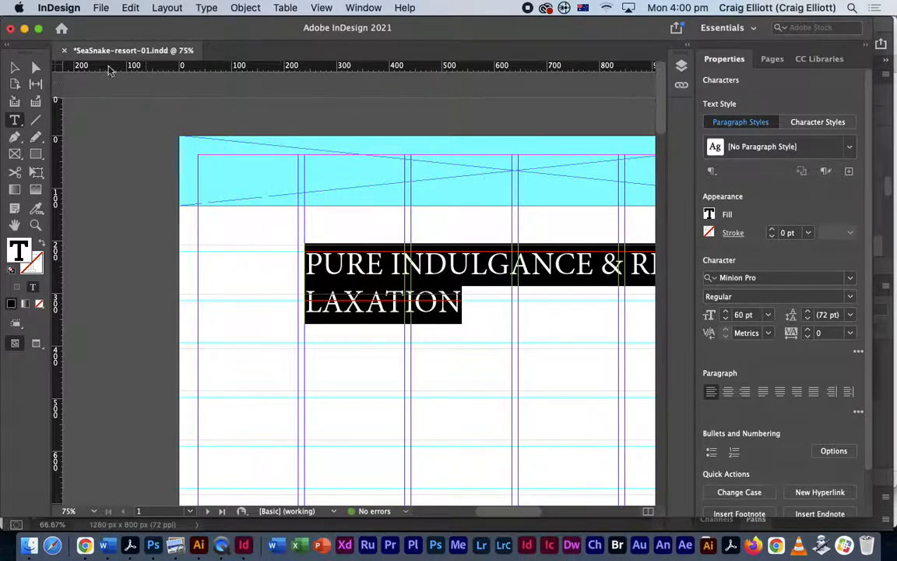
{"action": "left_click", "coordinate": [14, 67]}
{"action": "left_click_drag", "start_coordinate": [467, 278], "coordinate": [363, 280]}
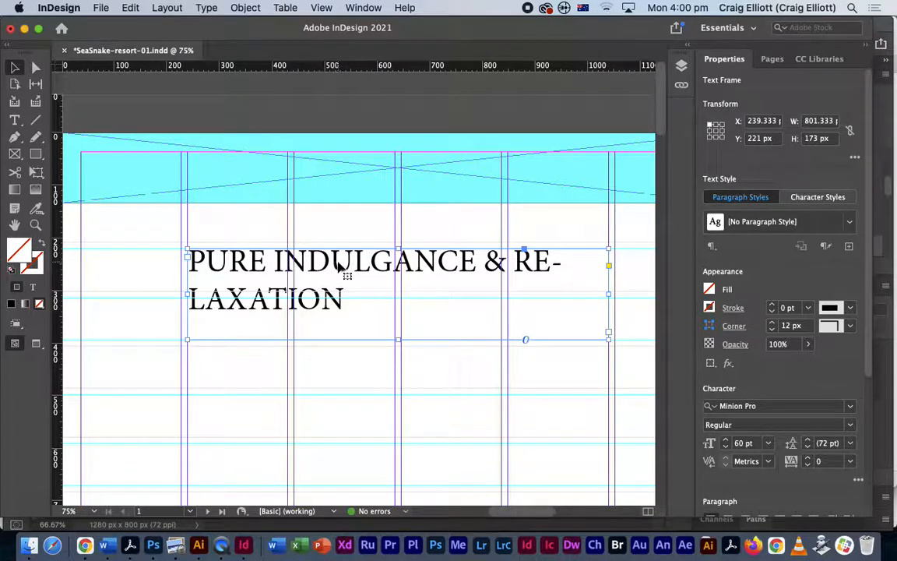
{"action": "key", "text": "super+minus"}
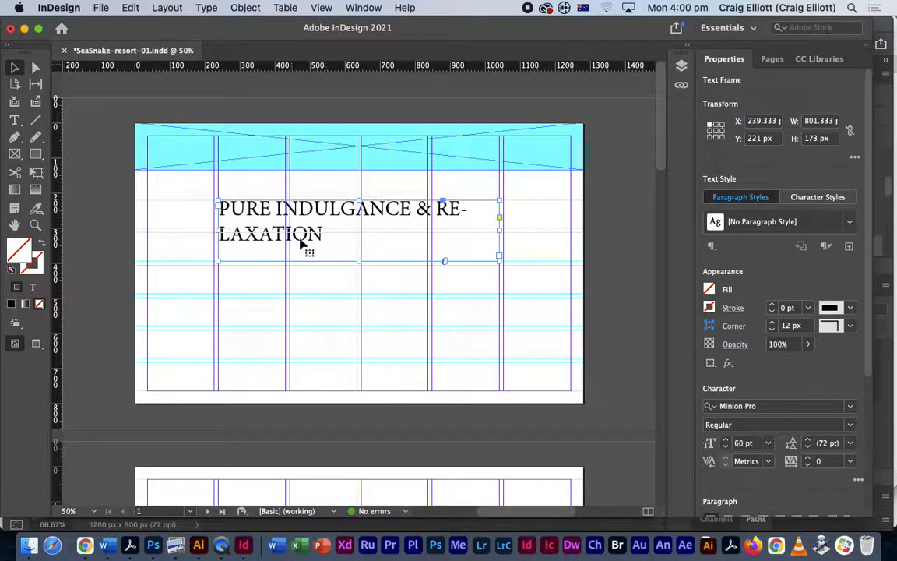
- Select all the headline text with the Type tool and copy it
{"action": "left_click", "coordinate": [15, 121]}
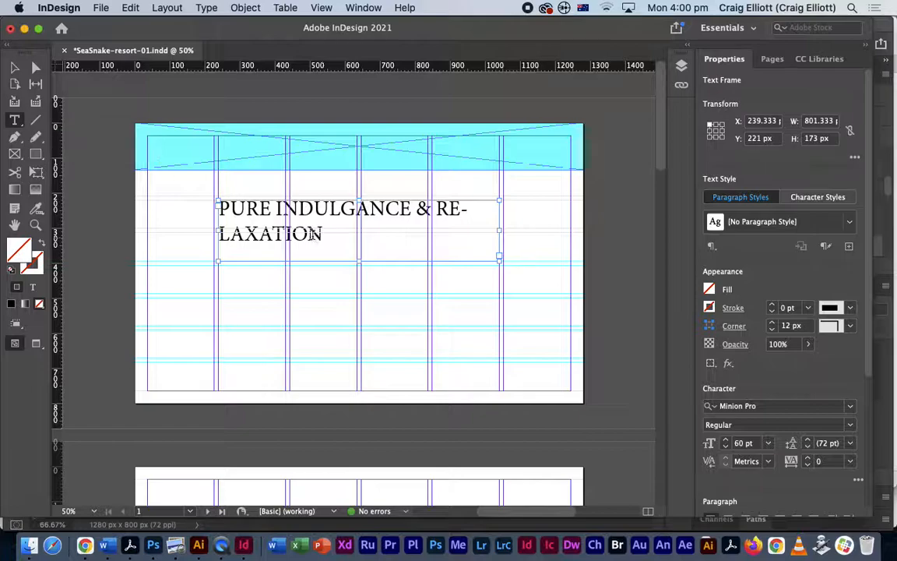
{"action": "left_click_drag", "start_coordinate": [323, 234], "coordinate": [192, 197]}
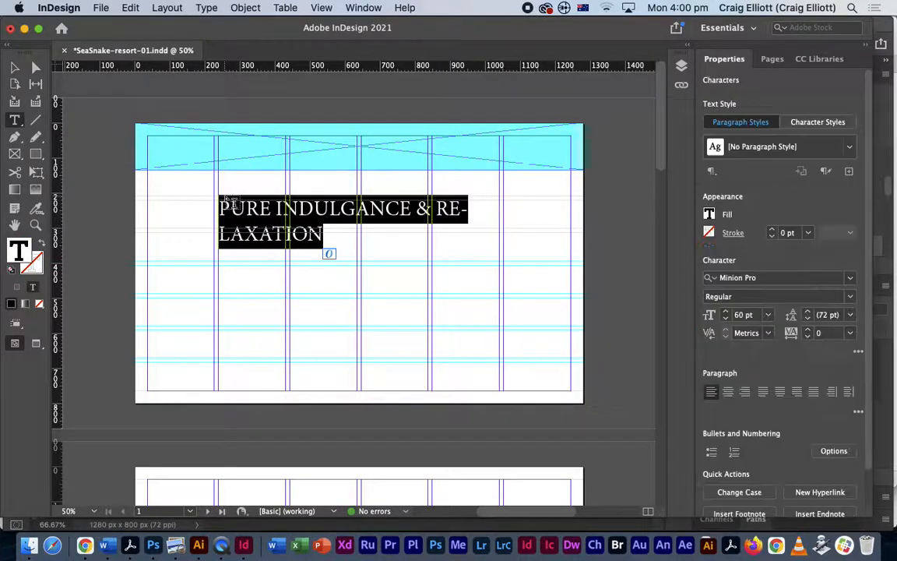
{"action": "left_click", "coordinate": [130, 7]}
{"action": "left_click", "coordinate": [142, 73]}
- Select the original headline frame and delete it
{"action": "left_click", "coordinate": [14, 68]}
{"action": "left_click", "coordinate": [284, 222]}
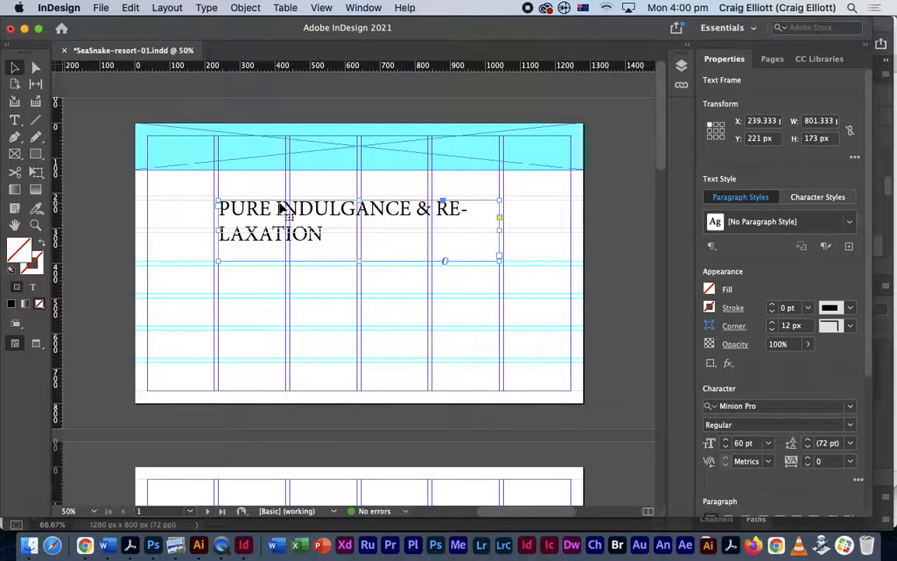
{"action": "left_click_drag", "start_coordinate": [257, 234], "coordinate": [386, 339]}
{"action": "key", "text": "Delete"}
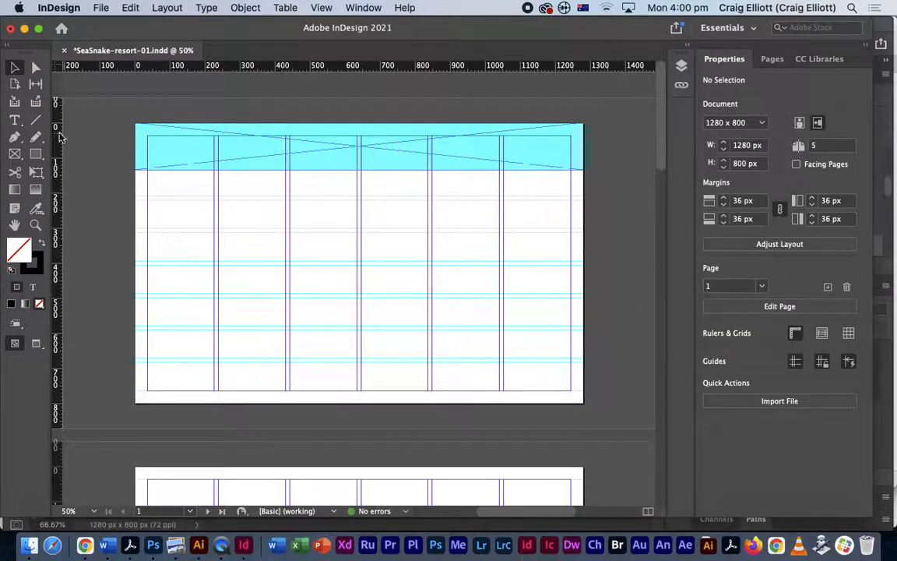
- Draw a new text frame below the header and paste the 60 pt headline into it
{"action": "left_click", "coordinate": [16, 122]}
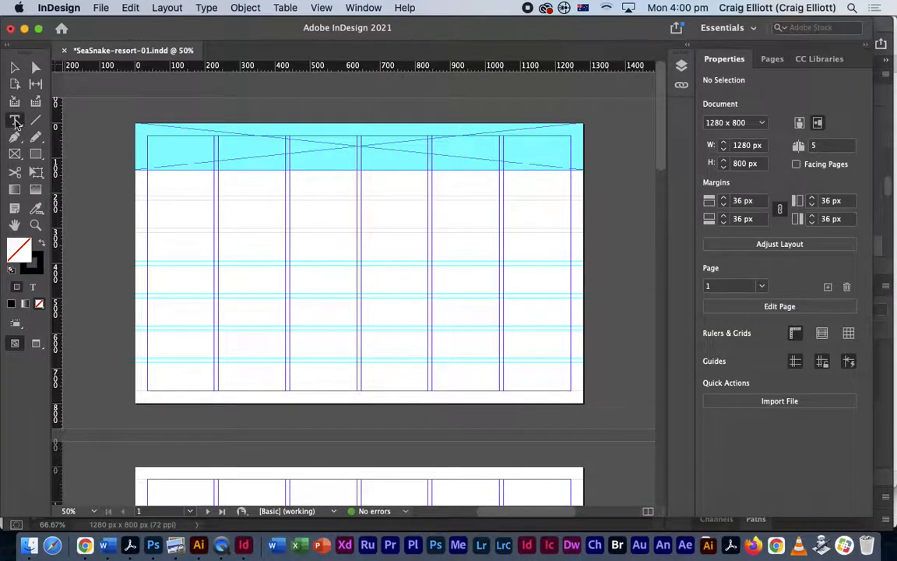
{"action": "left_click_drag", "start_coordinate": [219, 201], "coordinate": [502, 265]}
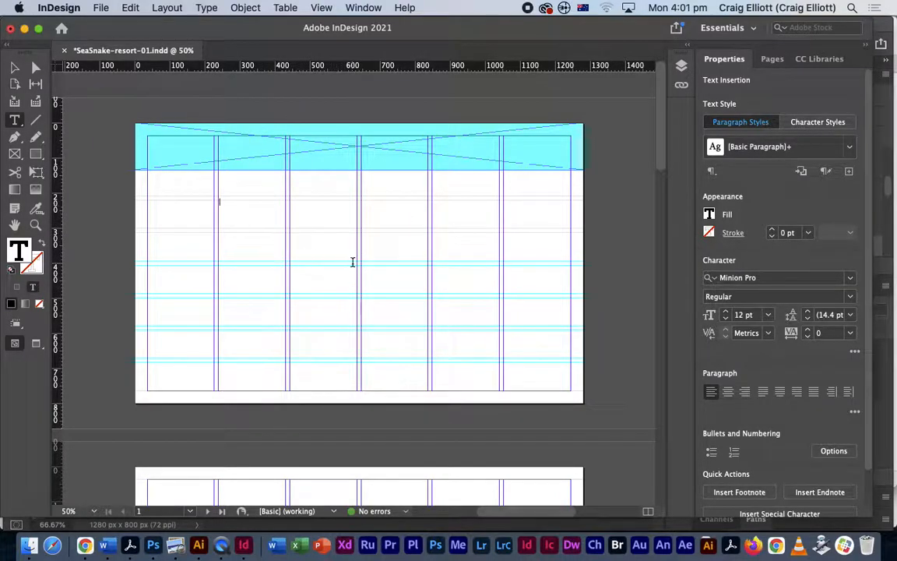
{"action": "left_click", "coordinate": [130, 7]}
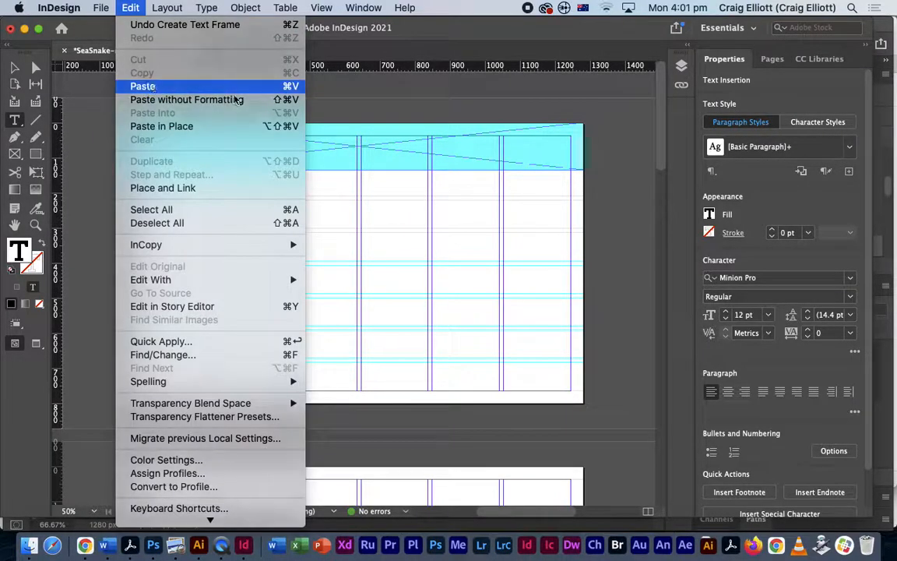
{"action": "left_click", "coordinate": [187, 87]}
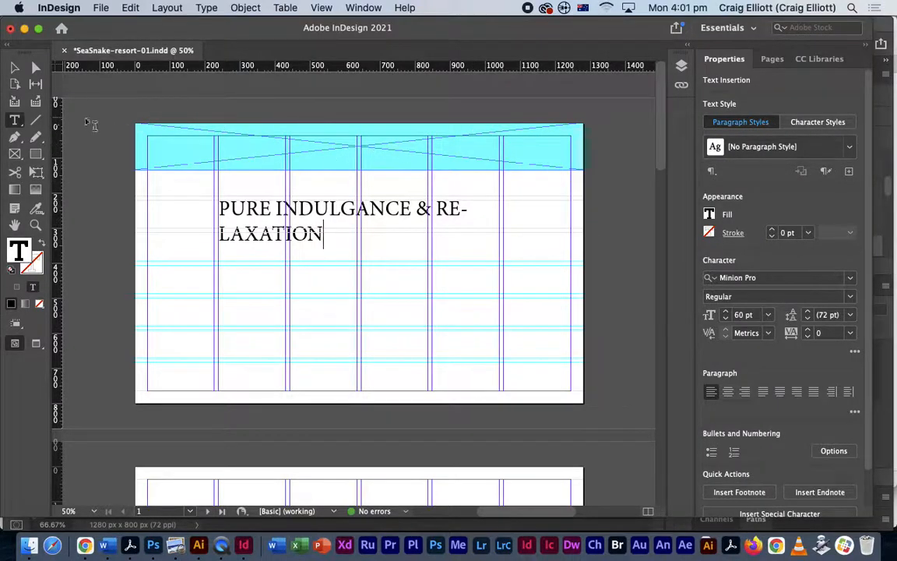
{"action": "left_click", "coordinate": [14, 68]}
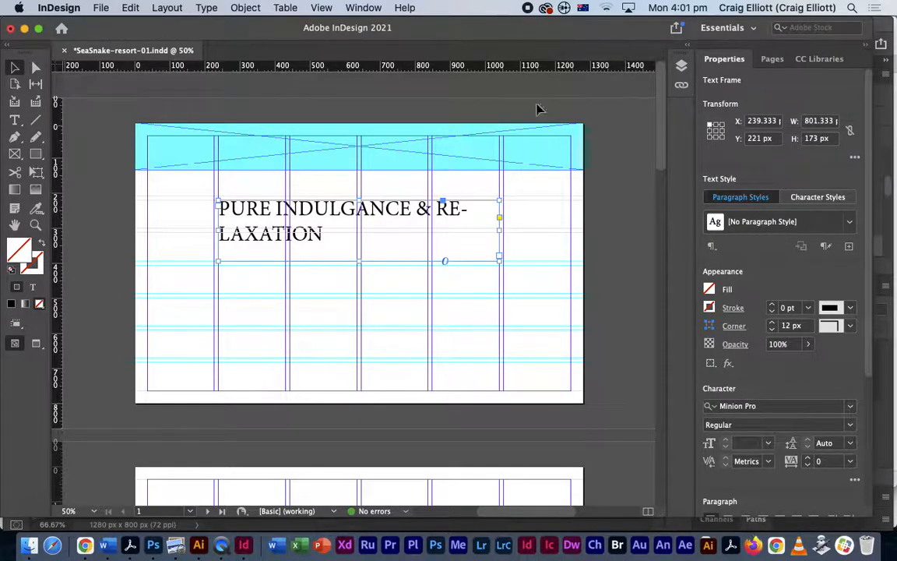
- Open the Character panel from Window > Type & Tables and move it to the upper right
{"action": "left_click", "coordinate": [364, 8]}
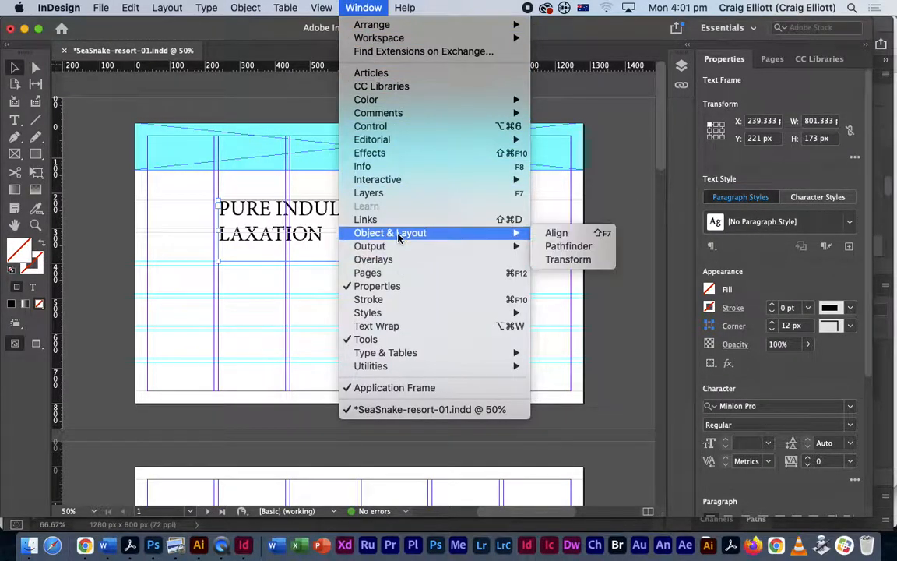
{"action": "mouse_move", "coordinate": [393, 355]}
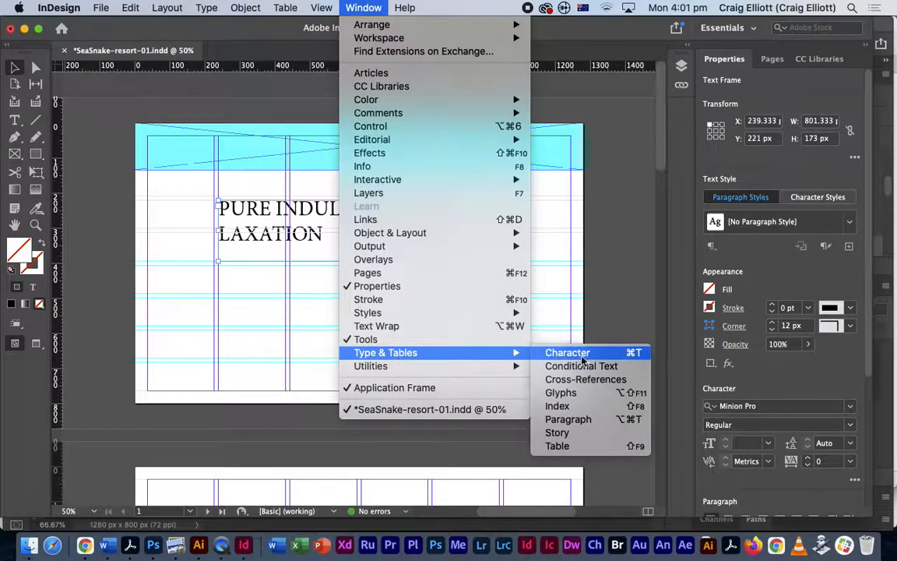
{"action": "left_click", "coordinate": [558, 353]}
{"action": "left_click_drag", "start_coordinate": [494, 220], "coordinate": [551, 101]}
- Open the Paragraph panel and dock it with the Character panel
{"action": "left_click", "coordinate": [363, 7]}
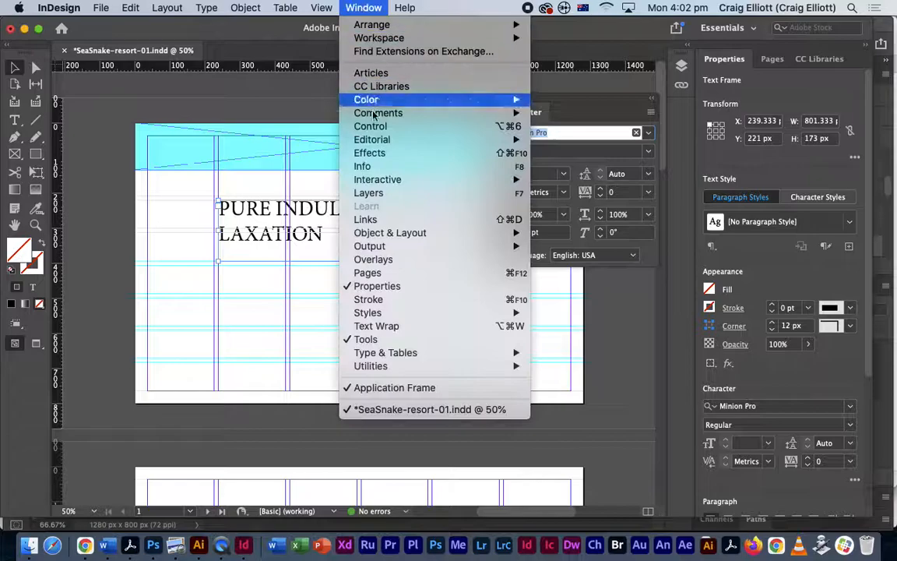
{"action": "mouse_move", "coordinate": [386, 355]}
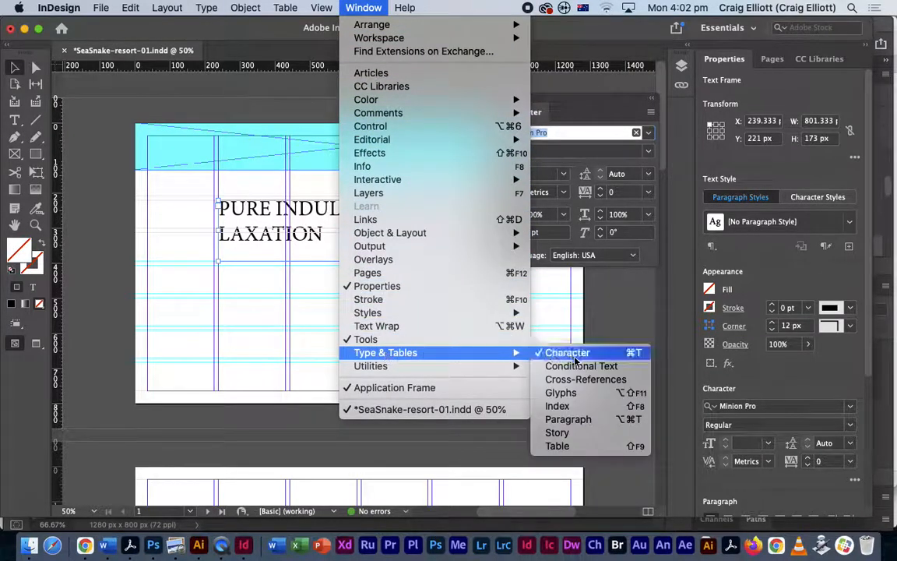
{"action": "left_click", "coordinate": [562, 419]}
{"action": "left_click_drag", "start_coordinate": [467, 240], "coordinate": [572, 100]}
- Show the paragraph settings and centre the headline text in its frame
{"action": "left_click", "coordinate": [526, 113]}
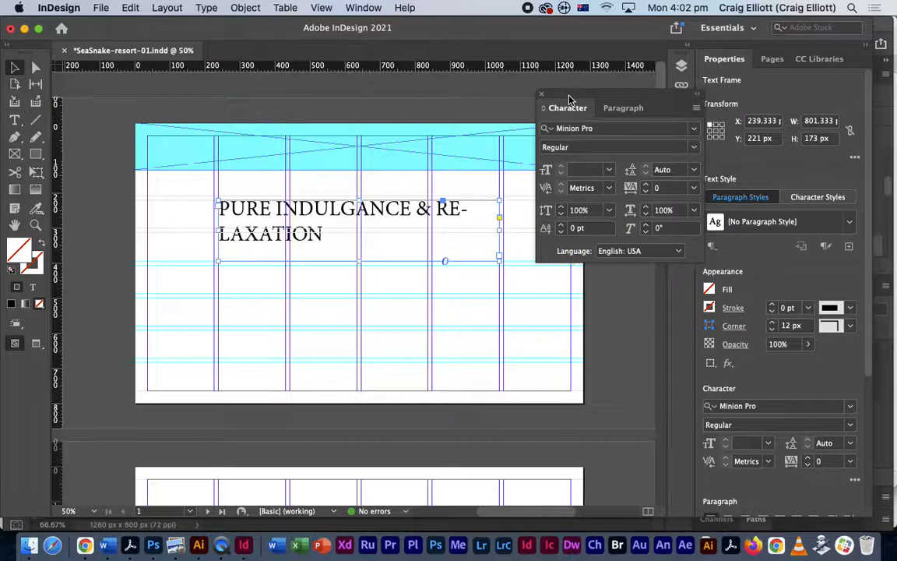
{"action": "left_click", "coordinate": [619, 109]}
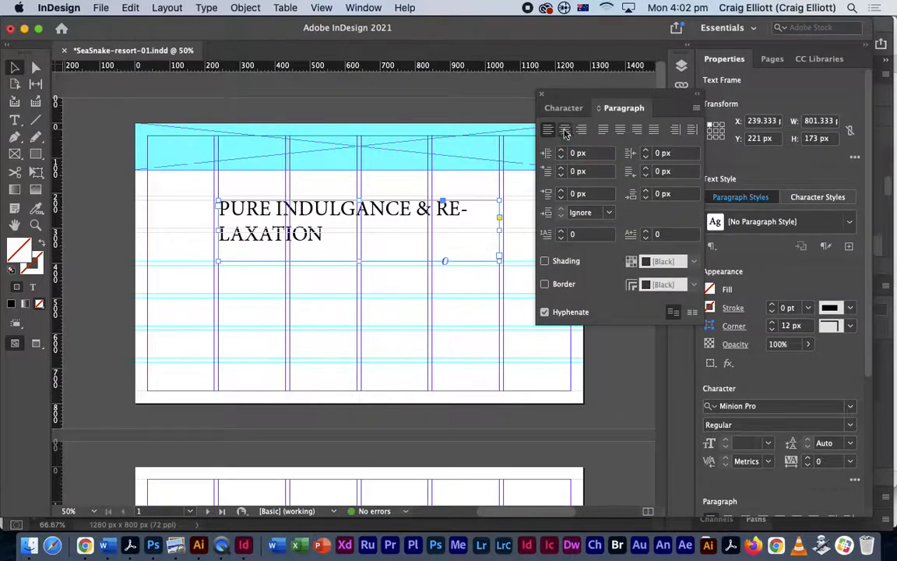
{"action": "left_click", "coordinate": [565, 129]}
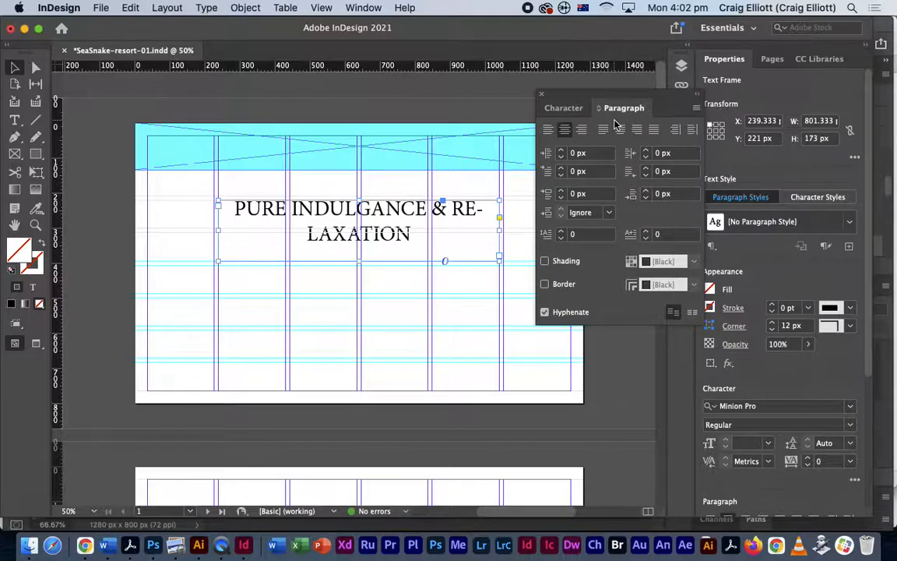
- Turn Hyphenate off so the headline wraps as PURE INDULGANCE & / RELAXATION
{"action": "left_click", "coordinate": [545, 312]}
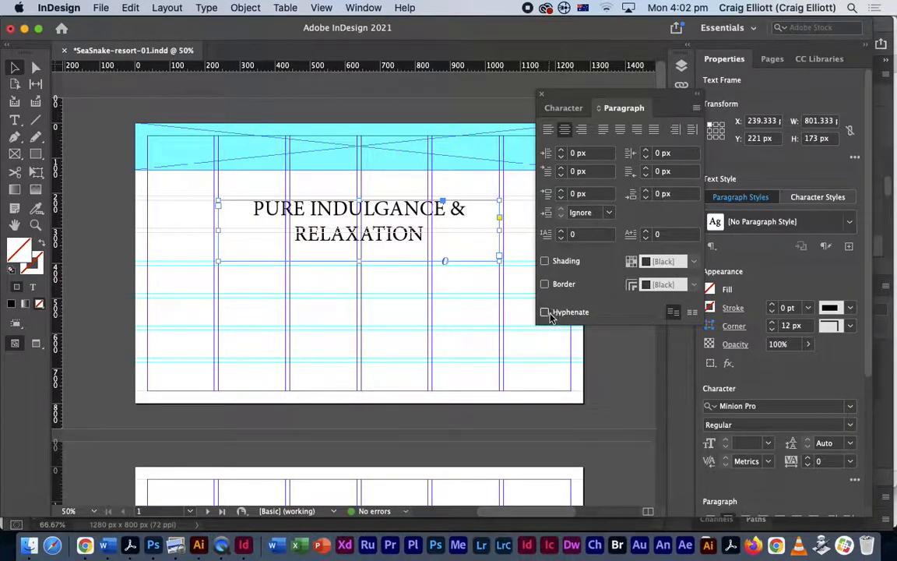
{"action": "left_click", "coordinate": [545, 313]}
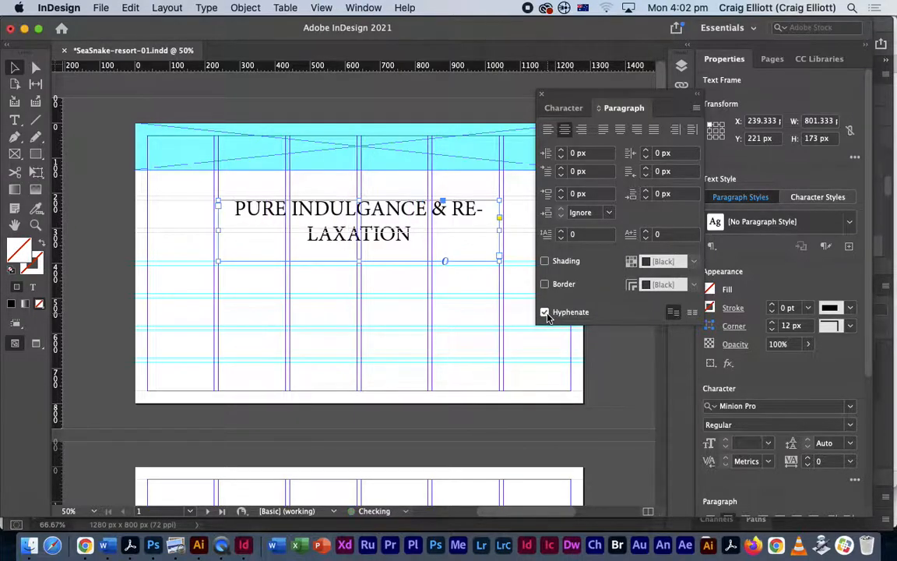
{"action": "left_click", "coordinate": [407, 285]}
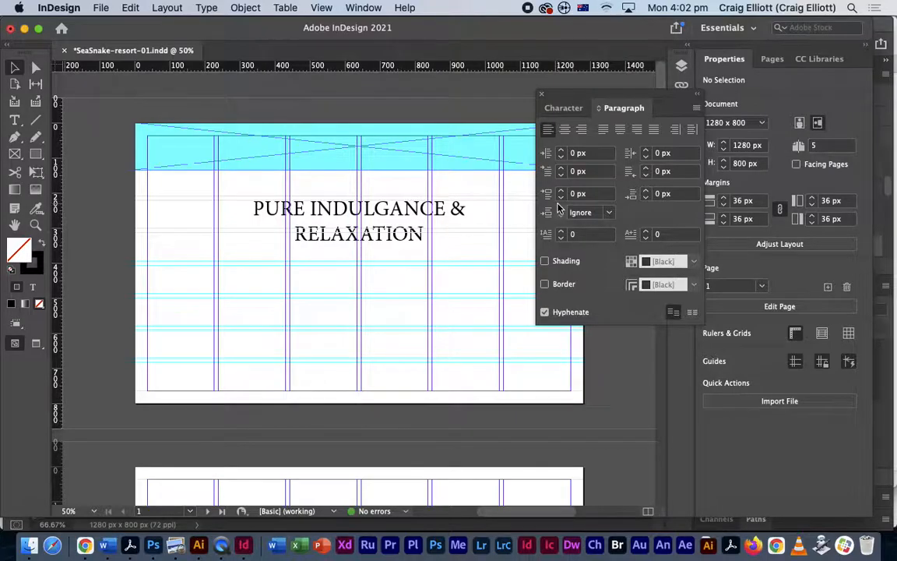
{"action": "left_click_drag", "start_coordinate": [655, 95], "coordinate": [627, 108]}
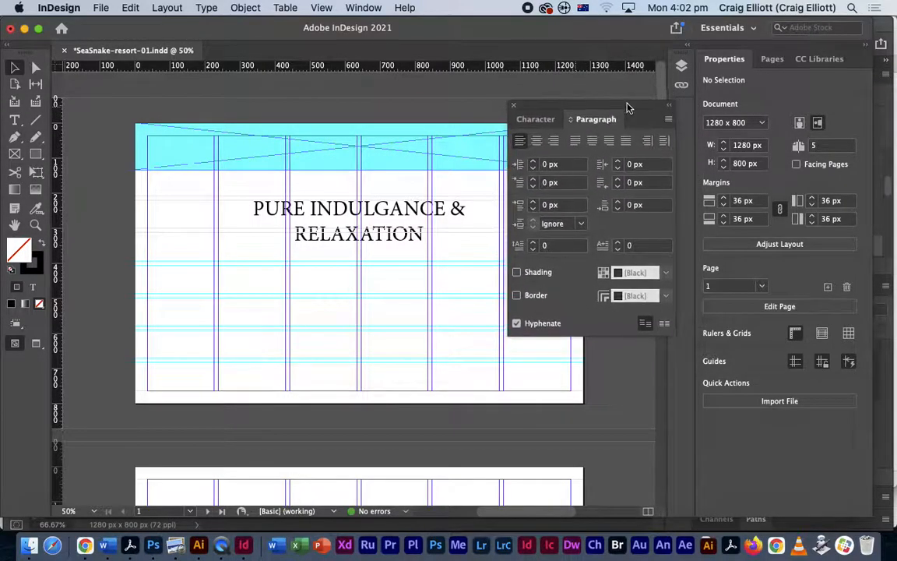
- Make the tokori jpg layer visible in the Layers panel, then collapse Layers
{"action": "left_click", "coordinate": [681, 65]}
{"action": "left_click", "coordinate": [497, 109]}
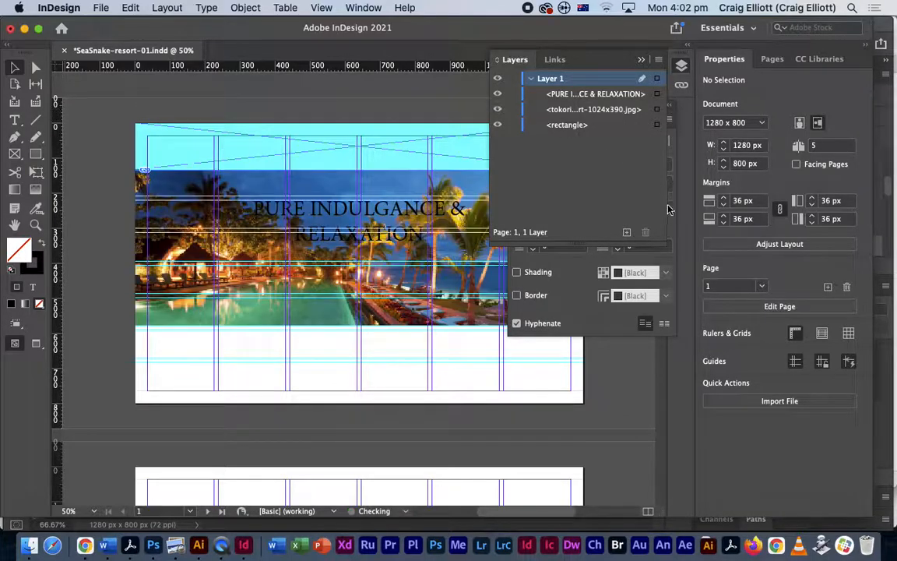
{"action": "left_click", "coordinate": [641, 60]}
{"action": "left_click_drag", "start_coordinate": [514, 106], "coordinate": [578, 168]}
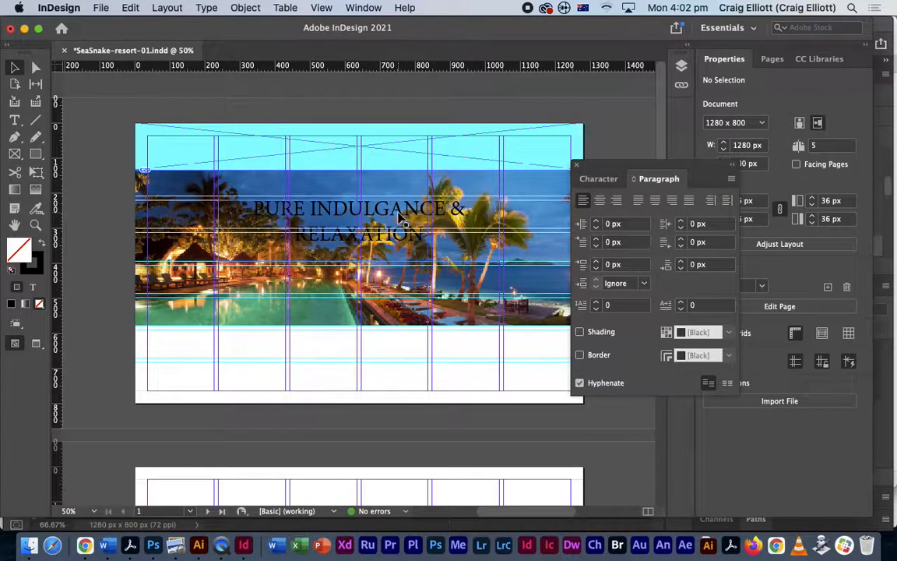
- Select the headline frame, show the Character settings and switch to the Type tool
{"action": "left_click", "coordinate": [458, 224]}
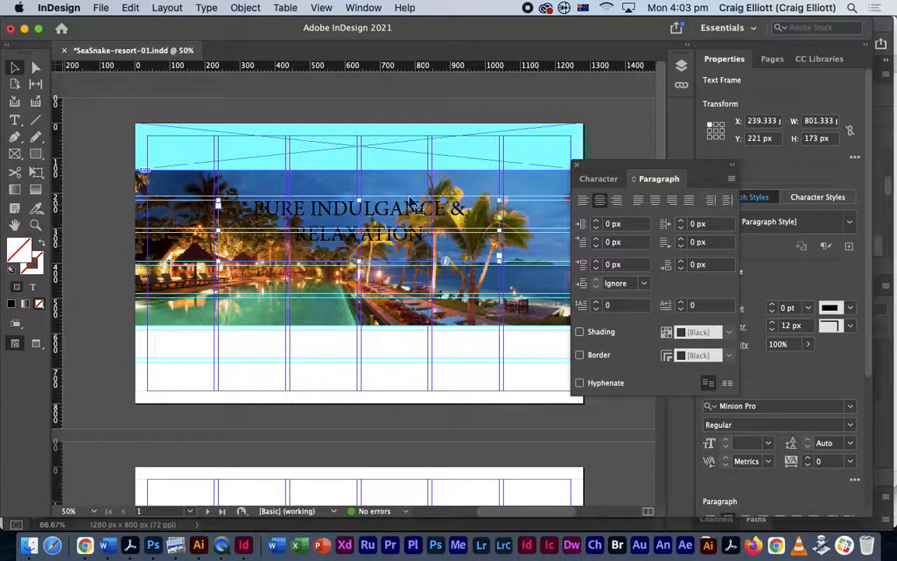
{"action": "left_click", "coordinate": [598, 178]}
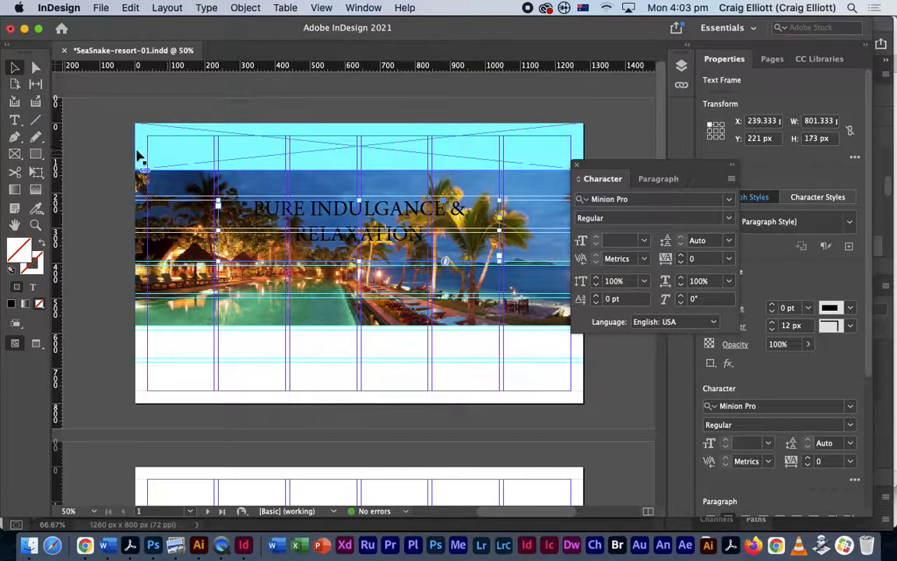
{"action": "left_click", "coordinate": [15, 119]}
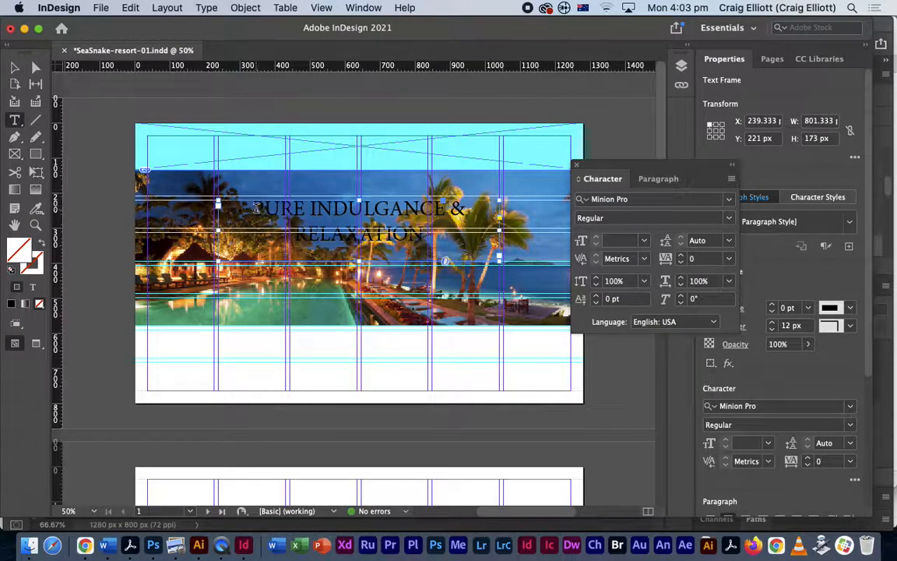
- Select all headline text, set its fill to [Paper] white, then deselect
{"action": "left_click_drag", "start_coordinate": [265, 210], "coordinate": [335, 218]}
{"action": "key", "text": "super+a"}
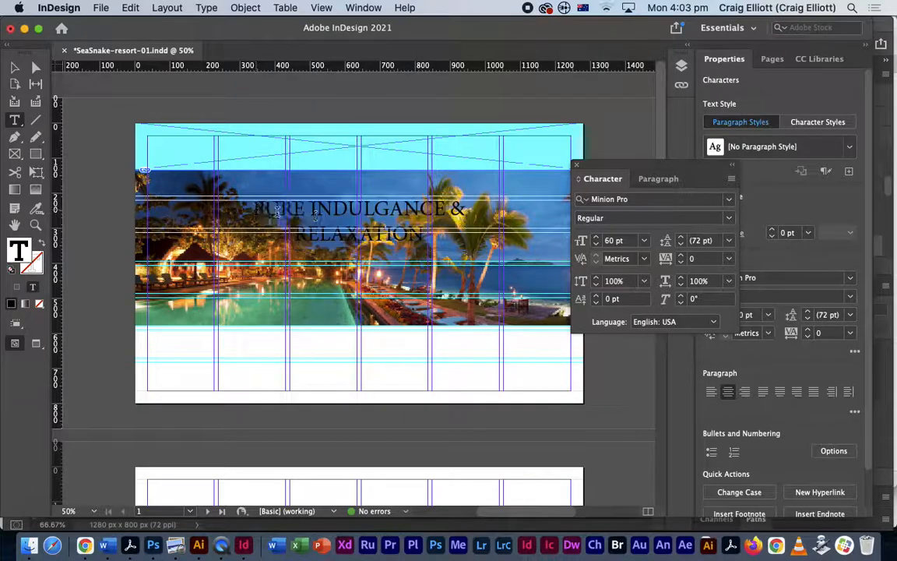
{"action": "left_click_drag", "start_coordinate": [679, 168], "coordinate": [603, 373]}
{"action": "left_click", "coordinate": [709, 215]}
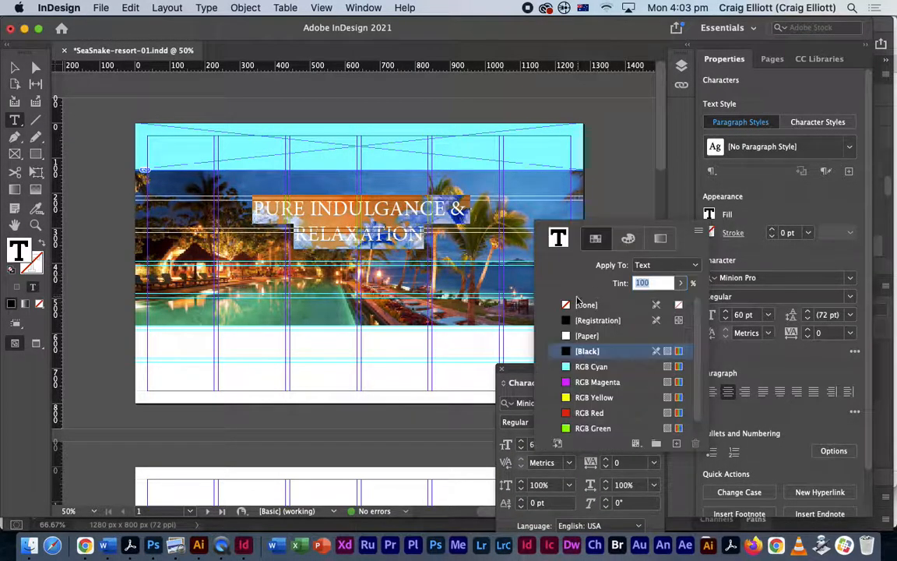
{"action": "left_click", "coordinate": [576, 335]}
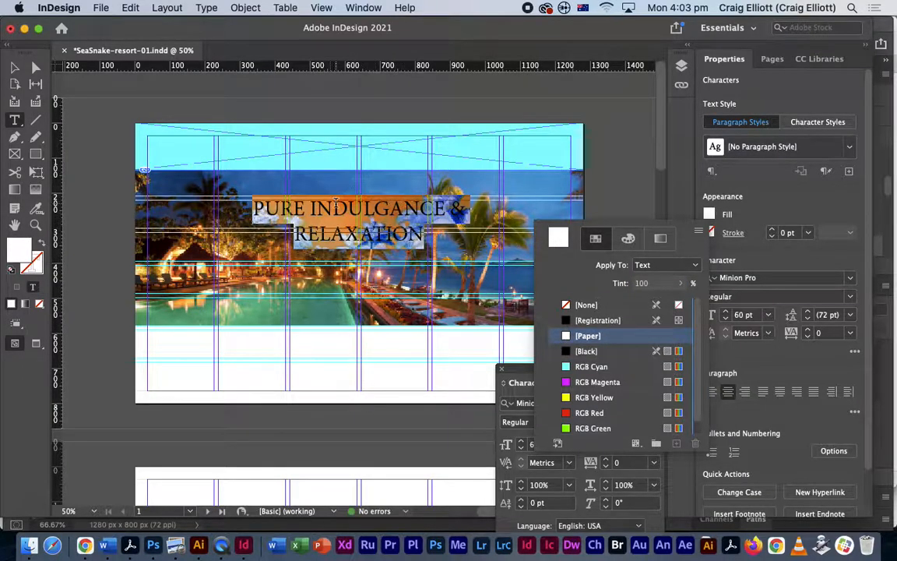
{"action": "left_click", "coordinate": [16, 67]}
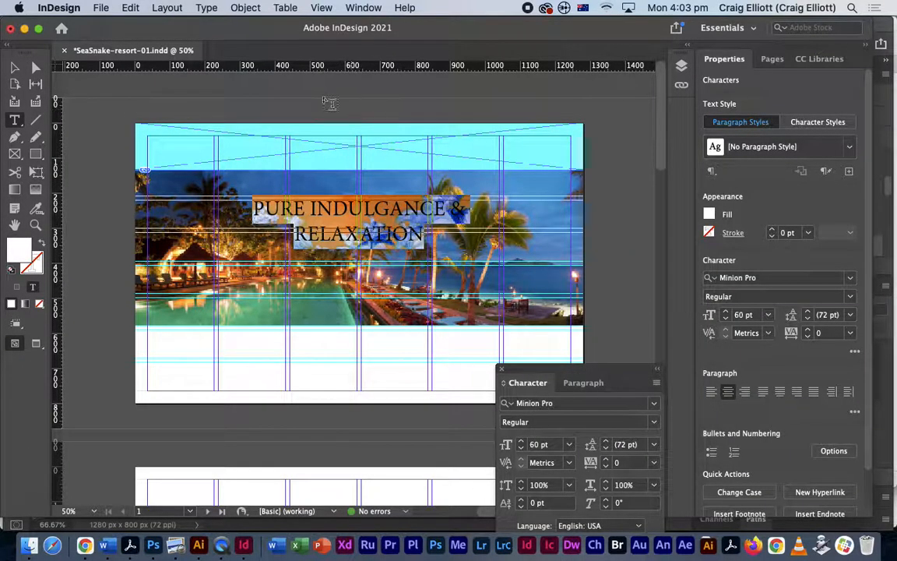
{"action": "left_click", "coordinate": [15, 67]}
{"action": "left_click", "coordinate": [651, 255]}
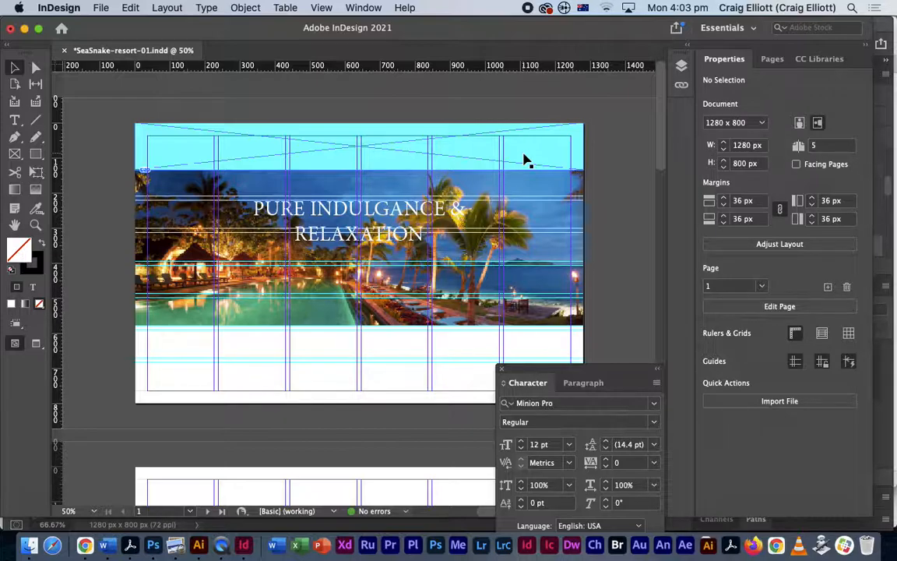
- Zoom to 100% to inspect the white headline over the resort photo
{"action": "key", "text": "super+equal"}
{"action": "key", "text": "super+equal"}
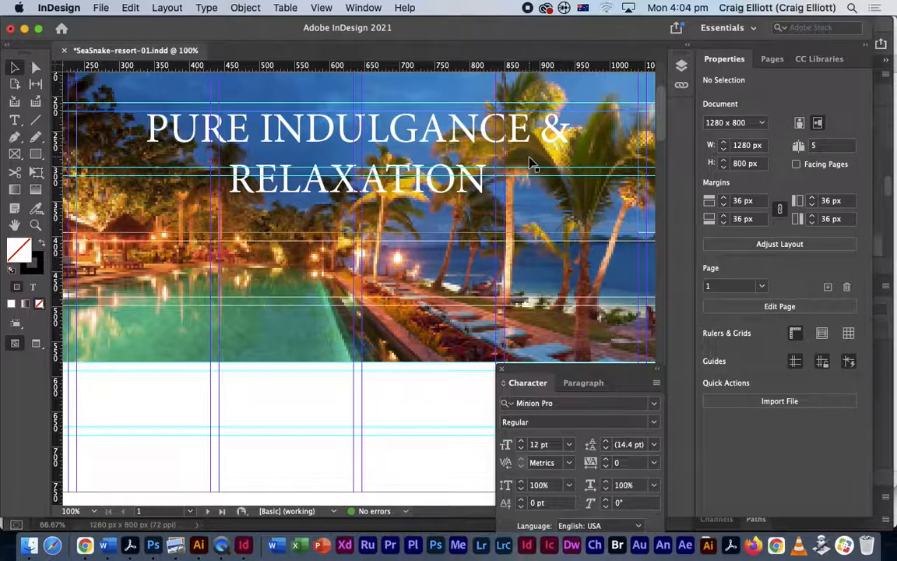
- Switch to High Quality Display and zoom back out to view the whole page
{"action": "left_click", "coordinate": [322, 8]}
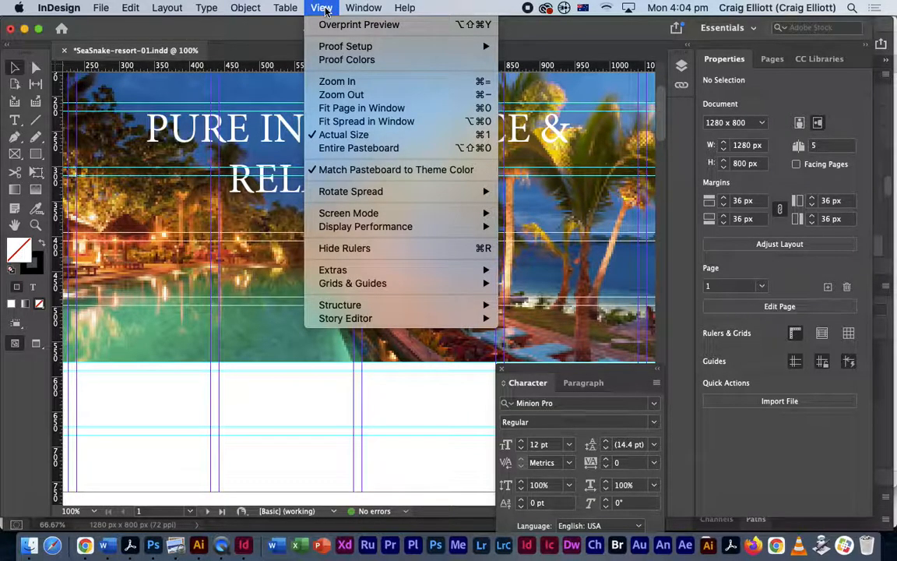
{"action": "mouse_move", "coordinate": [351, 230]}
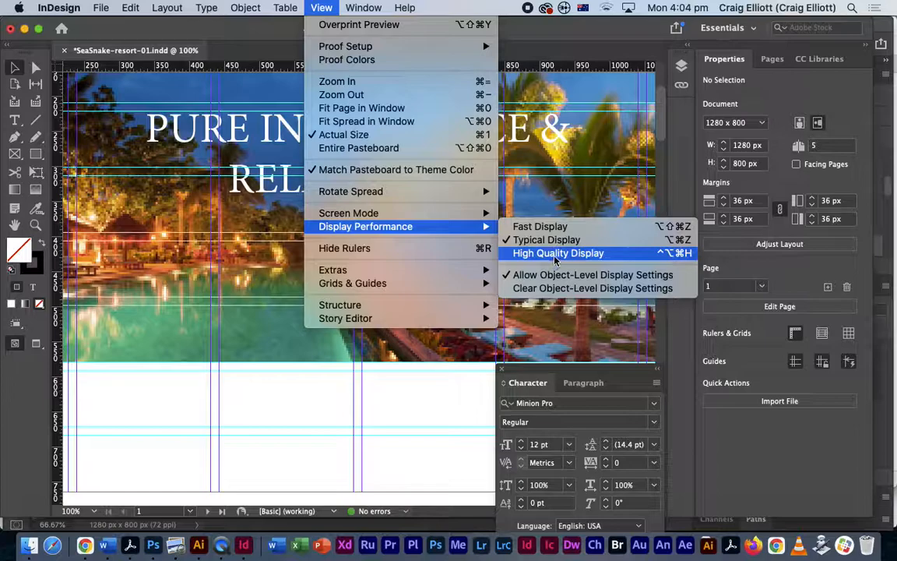
{"action": "left_click", "coordinate": [501, 253]}
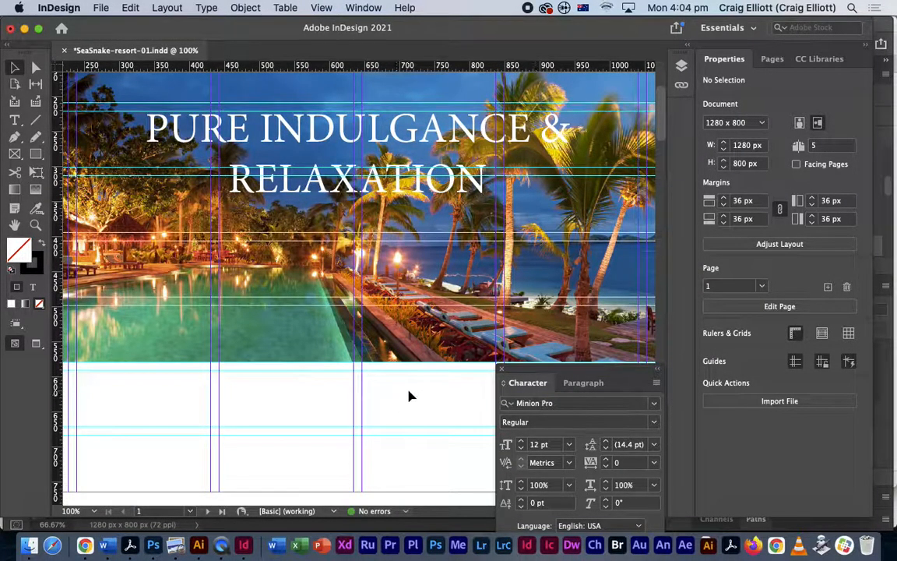
{"action": "key", "text": "super+minus"}
{"action": "key", "text": "super+minus"}
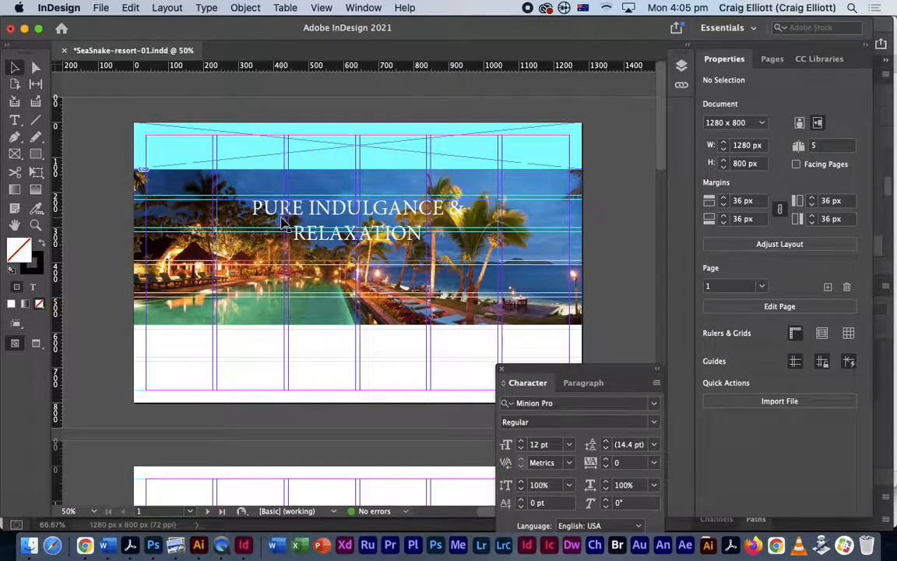
- Hide the panels and toggle Preview mode to review the page without guides
{"action": "key", "text": "Tab"}
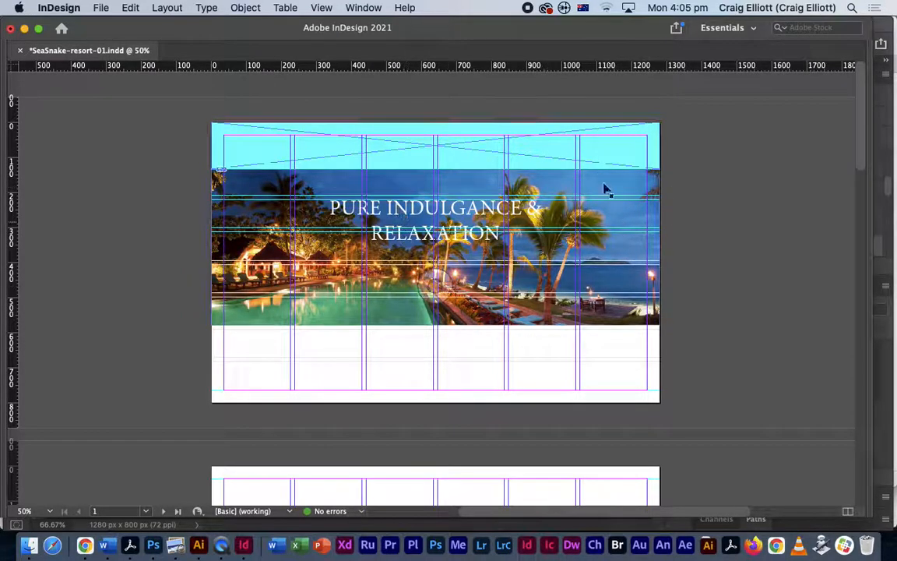
{"action": "key", "text": "Tab"}
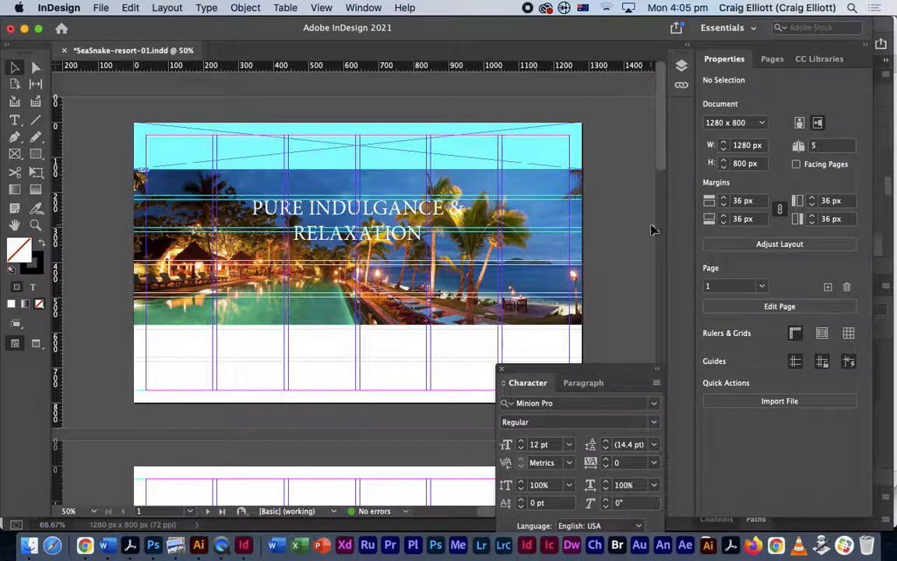
{"action": "key", "text": "Tab"}
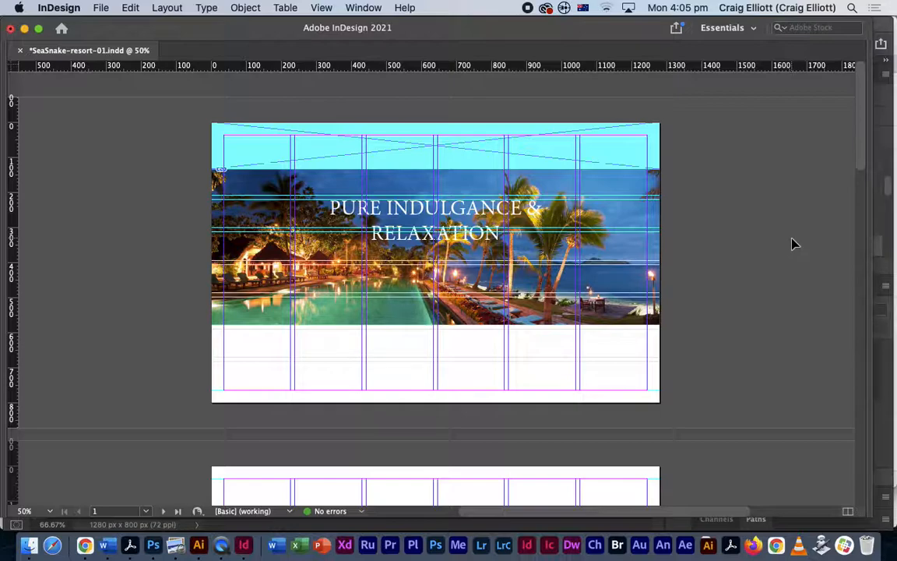
{"action": "key", "text": "w"}
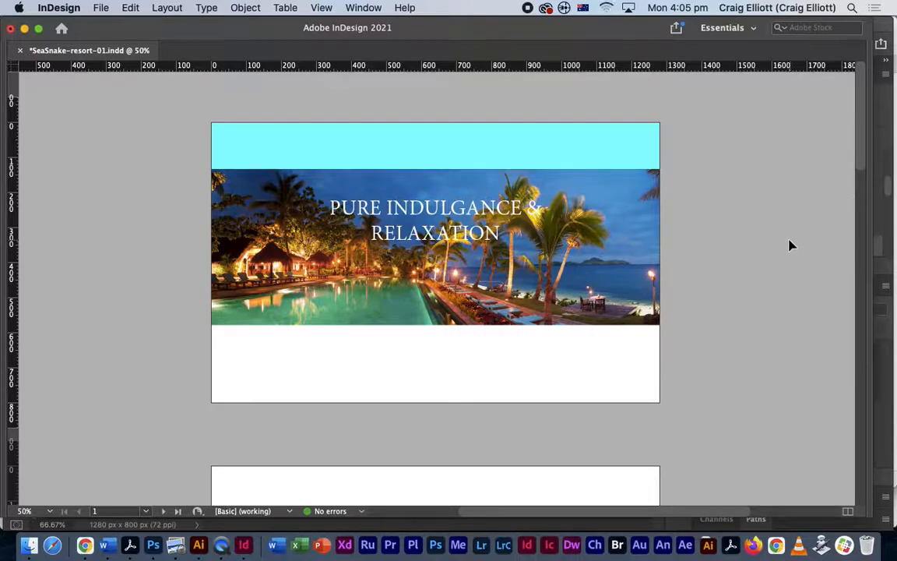
{"action": "key", "text": "w"}
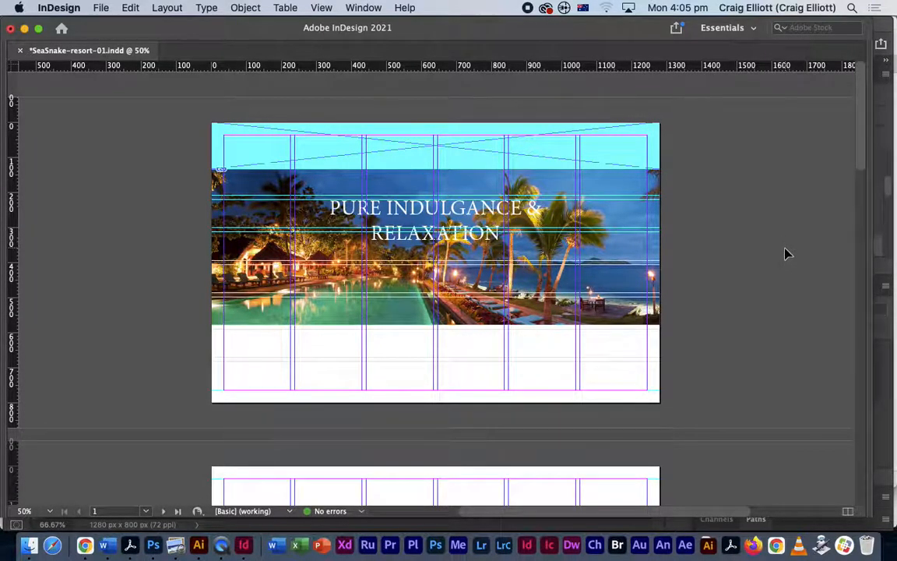
- Preview the finished page again, then bring up layer comps-resort-v3.pdf in Acrobat
{"action": "key", "text": "Tab"}
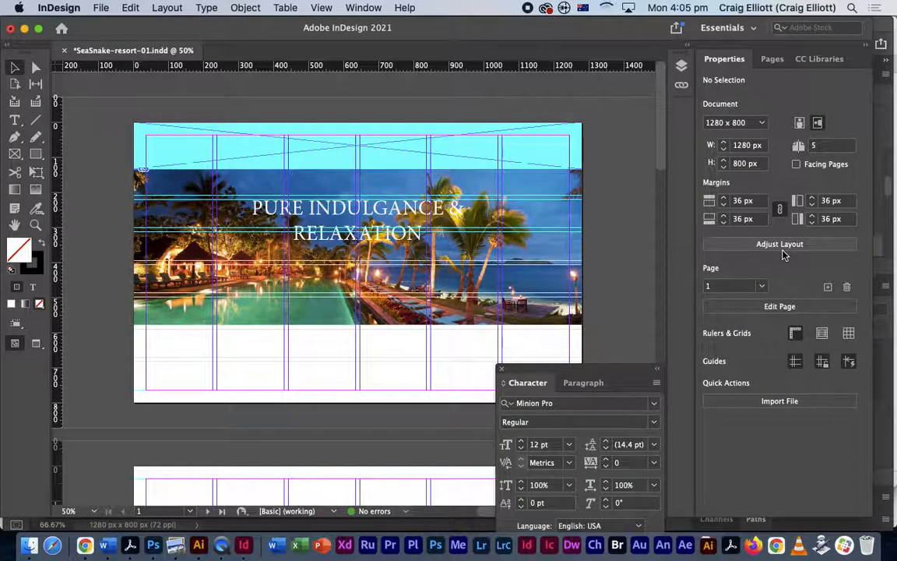
{"action": "left_click_drag", "start_coordinate": [639, 388], "coordinate": [646, 357]}
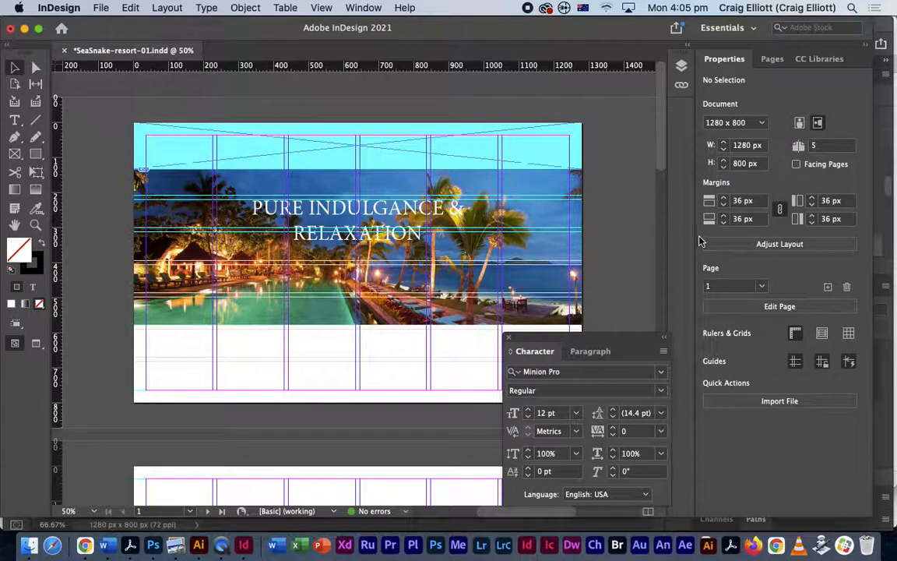
{"action": "key", "text": "Tab"}
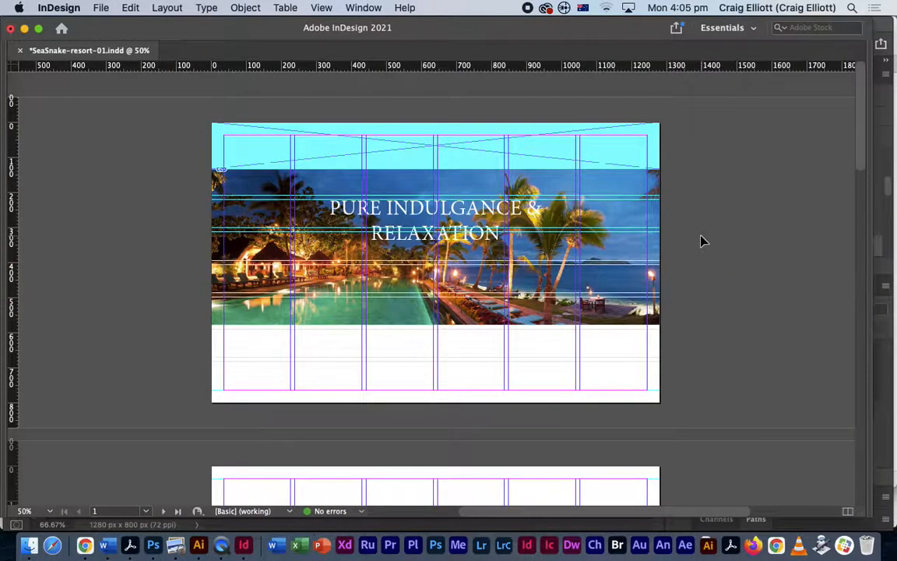
{"action": "key", "text": "Tab"}
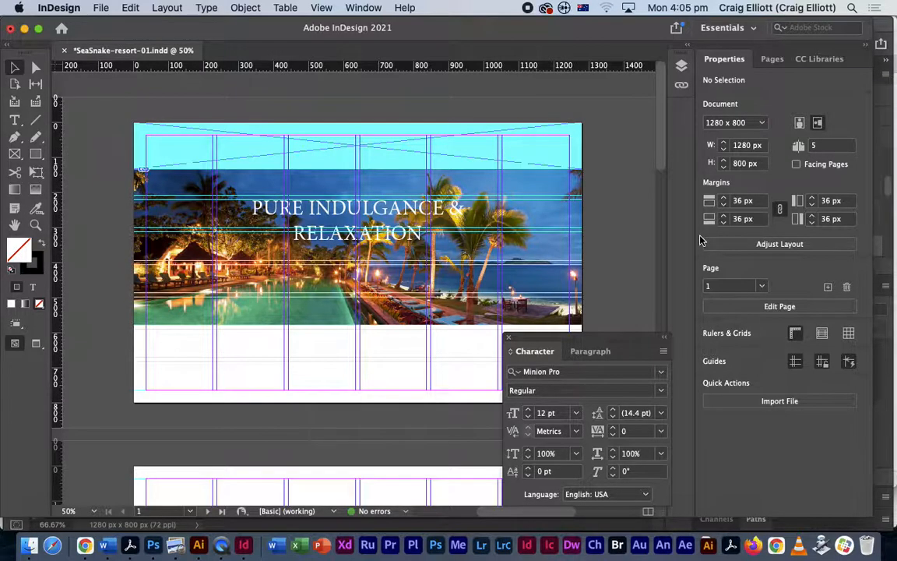
{"action": "key", "text": "Tab"}
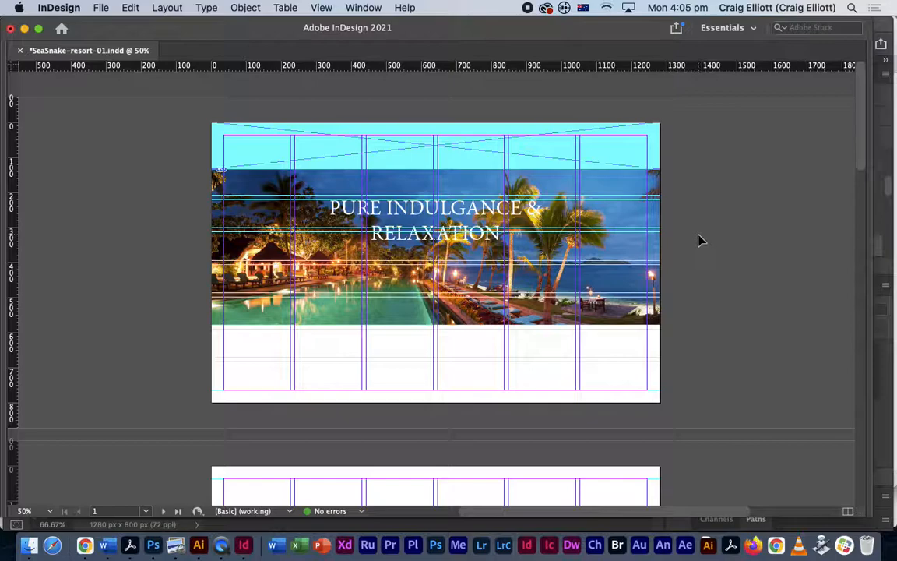
{"action": "key", "text": "w"}
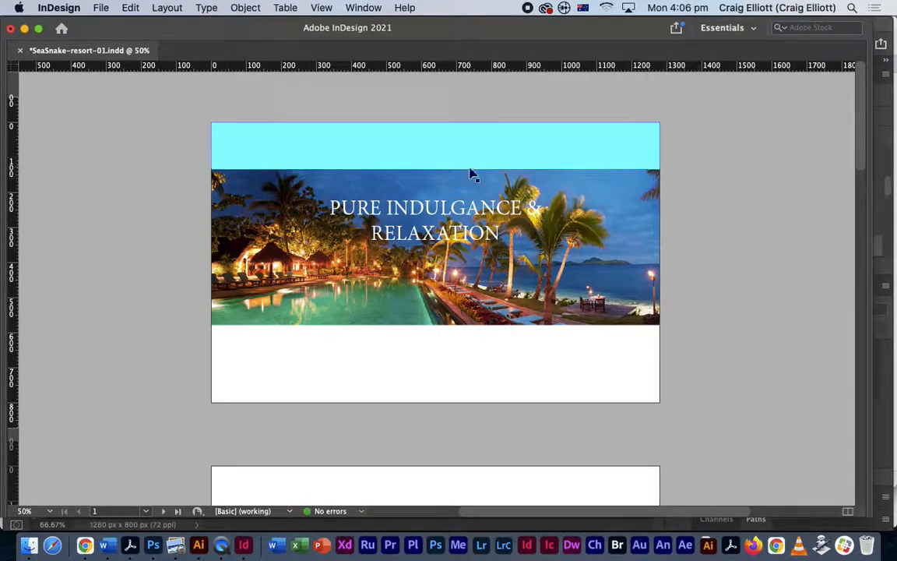
{"action": "key", "text": "super+Tab"}
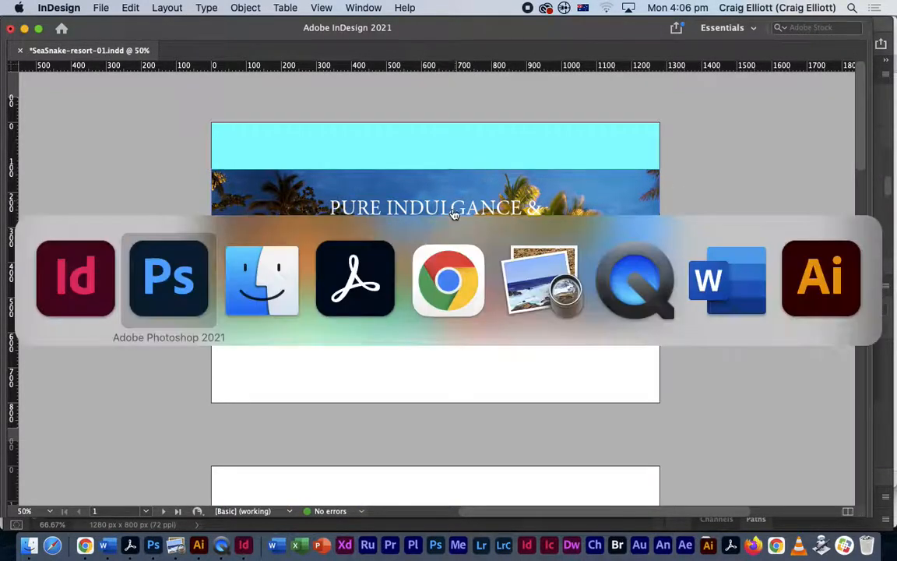
{"action": "left_click", "coordinate": [326, 255]}
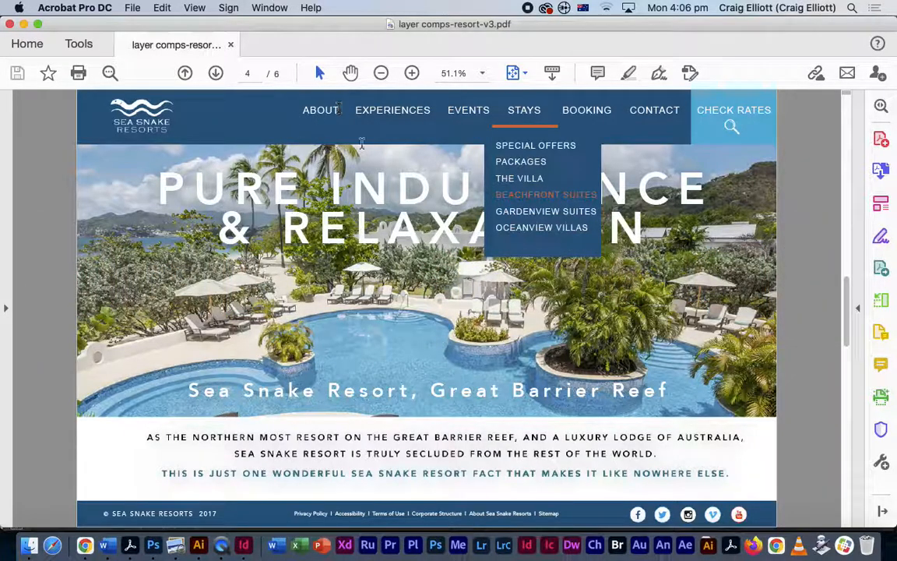